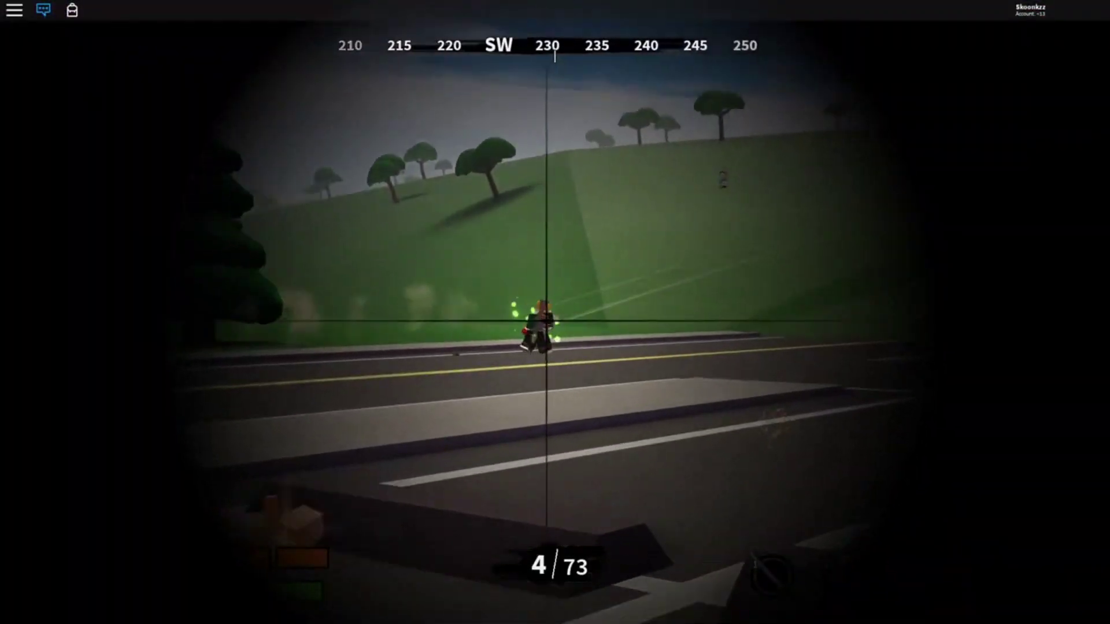
left_click(554, 312)
key("4")
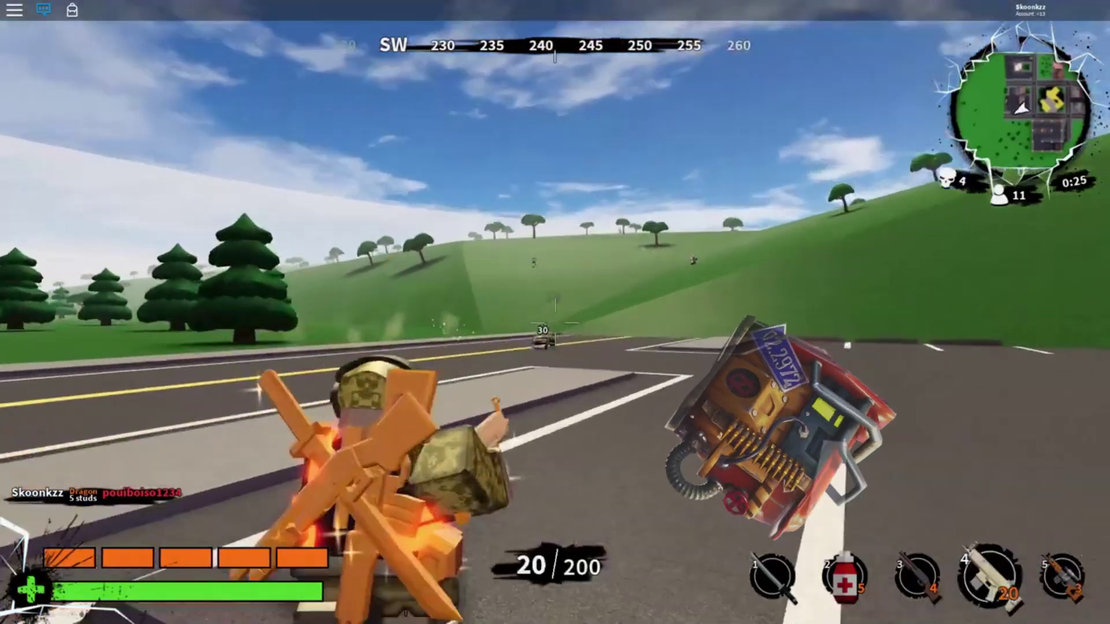
left_click(555, 312)
left_click(554, 312)
left_click(555, 312)
key("r")
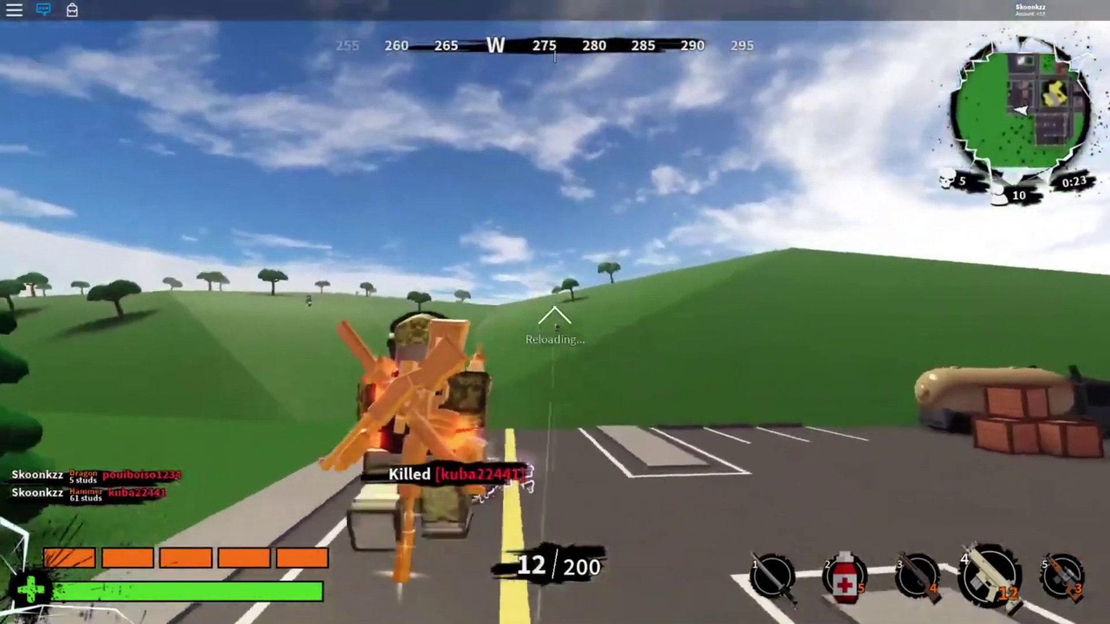
key("5")
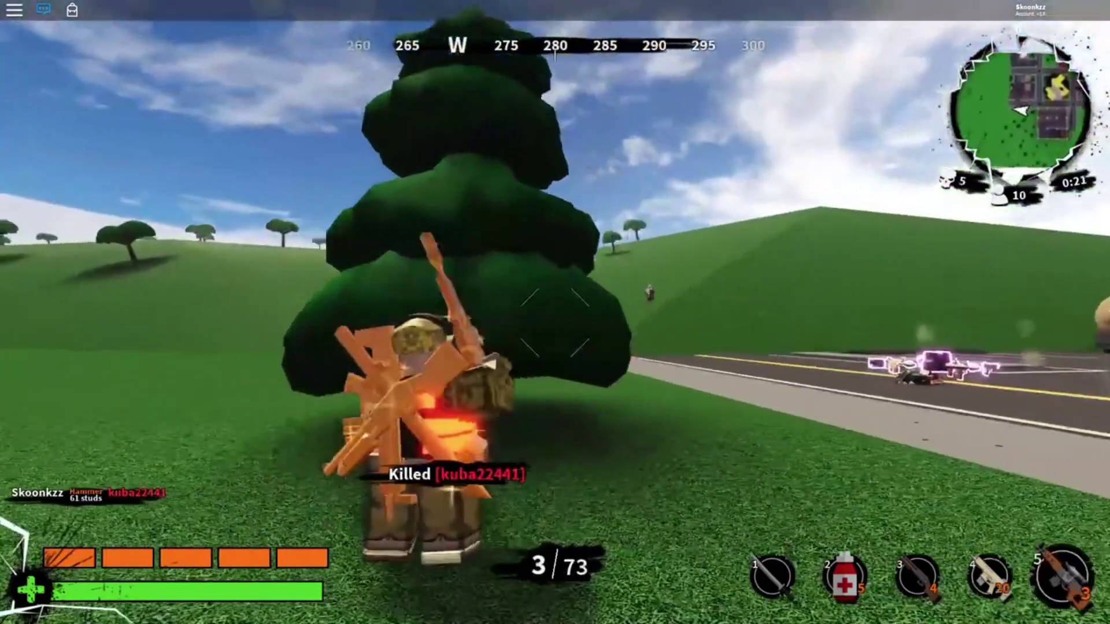
right_click(555, 312)
left_click(555, 313)
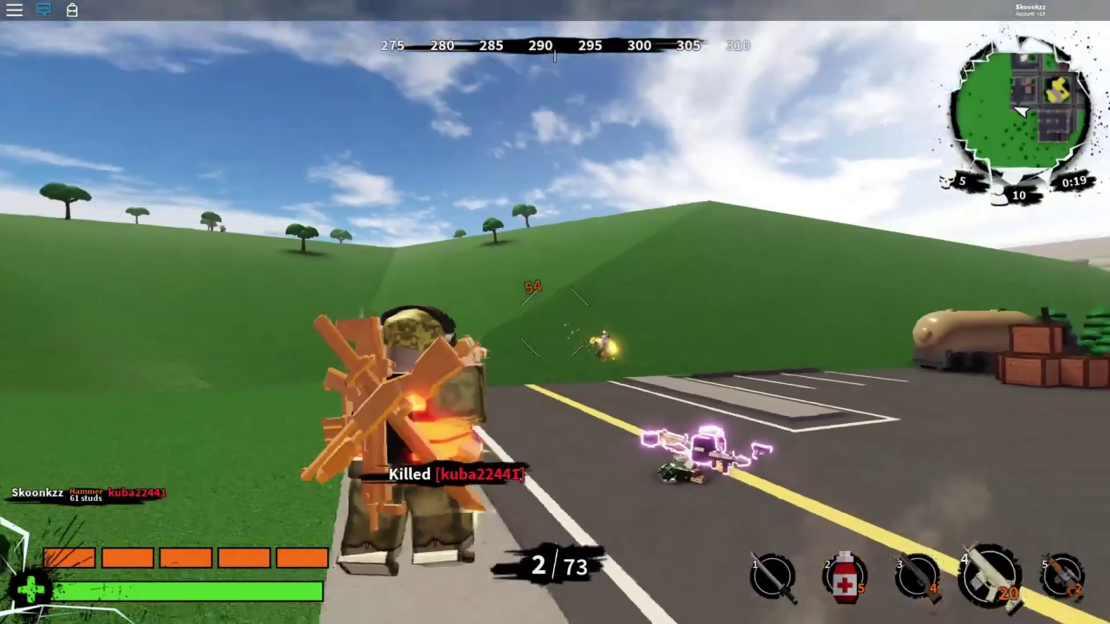
key("4")
left_click(555, 312)
left_click(555, 313)
left_click(555, 312)
key("w")
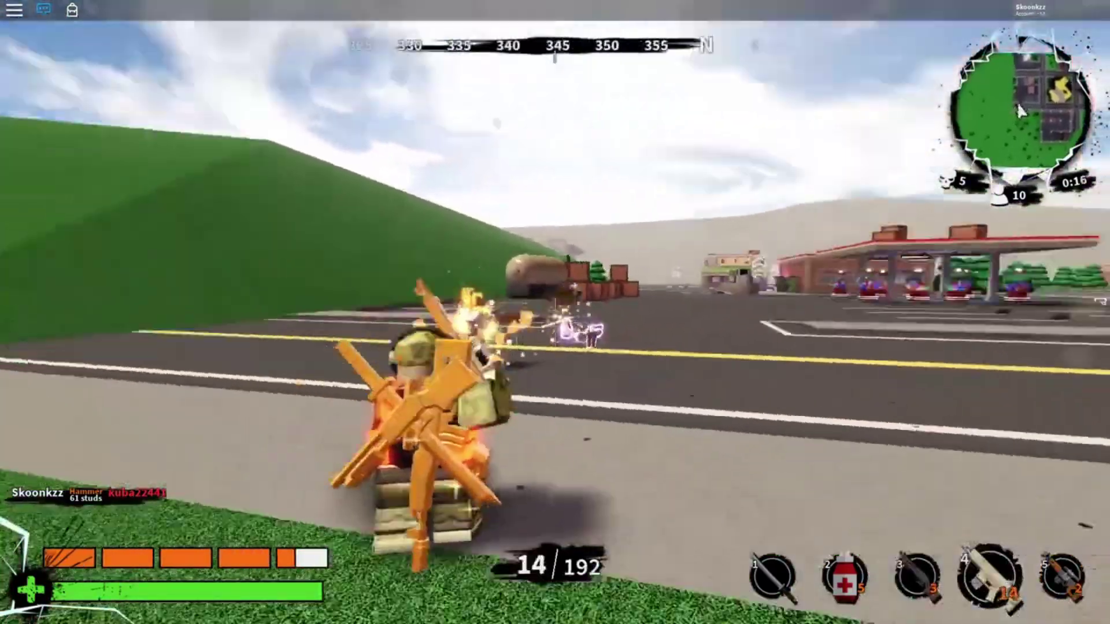
left_click_drag(554, 312, 555, 313)
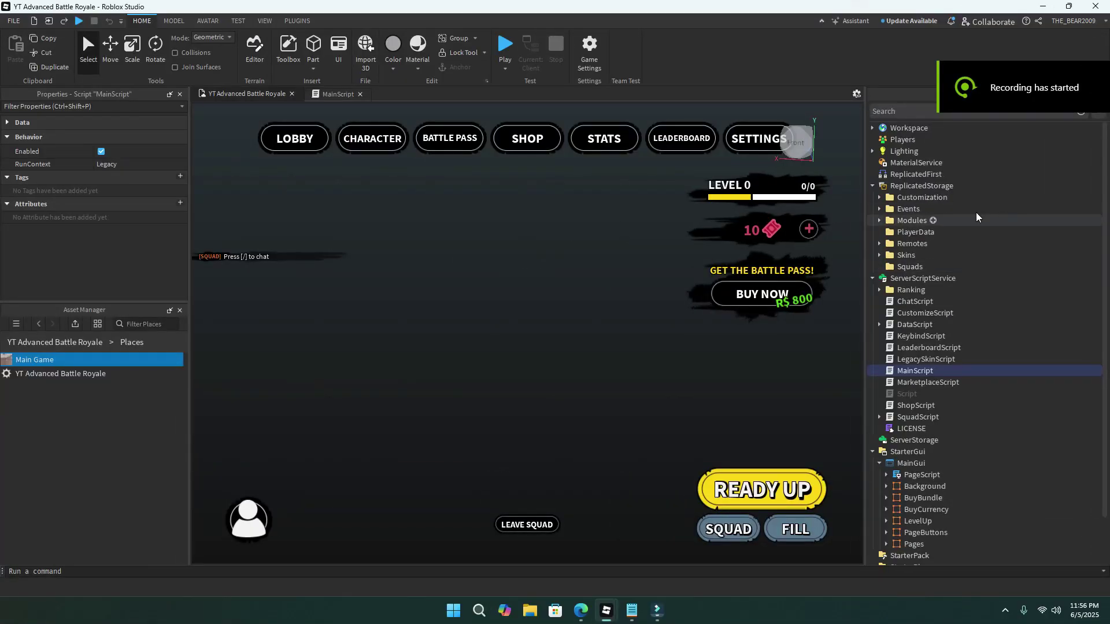
Look through the Skins folder in ReplicatedStorage, then expand Customization and select its Outfits folder.
left_click(905, 256)
left_click(879, 256)
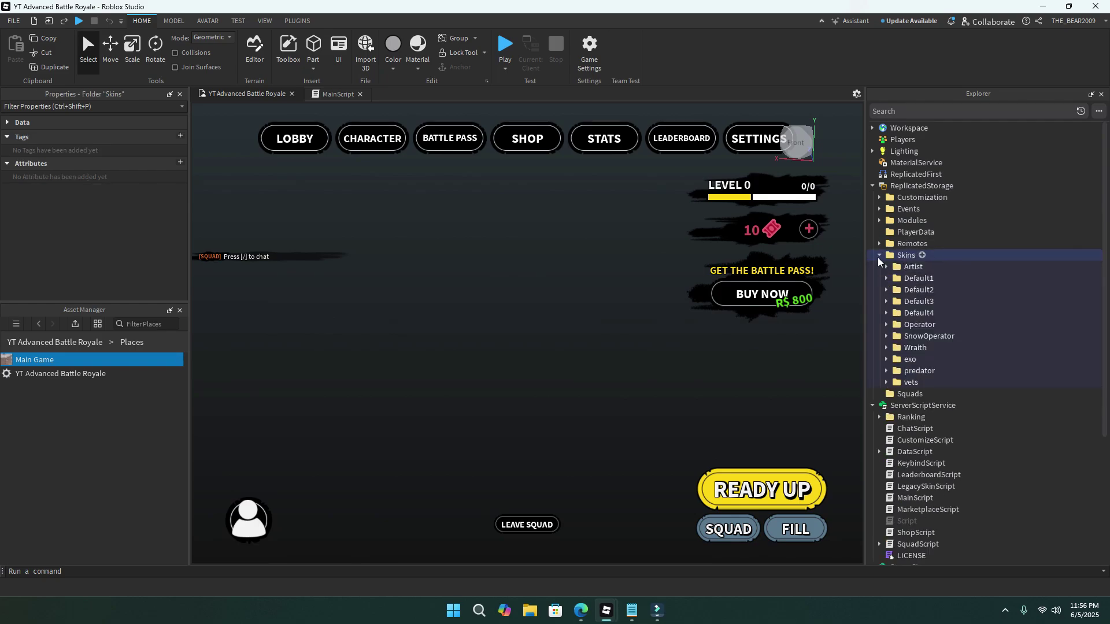
double_click(893, 257)
left_click(880, 234)
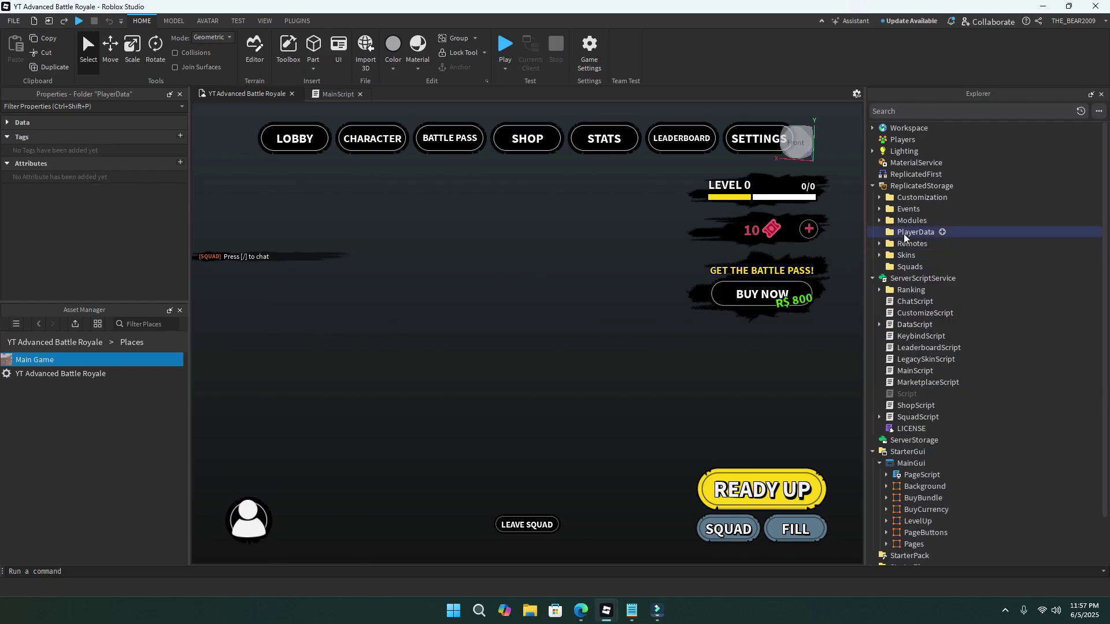
left_click(879, 197)
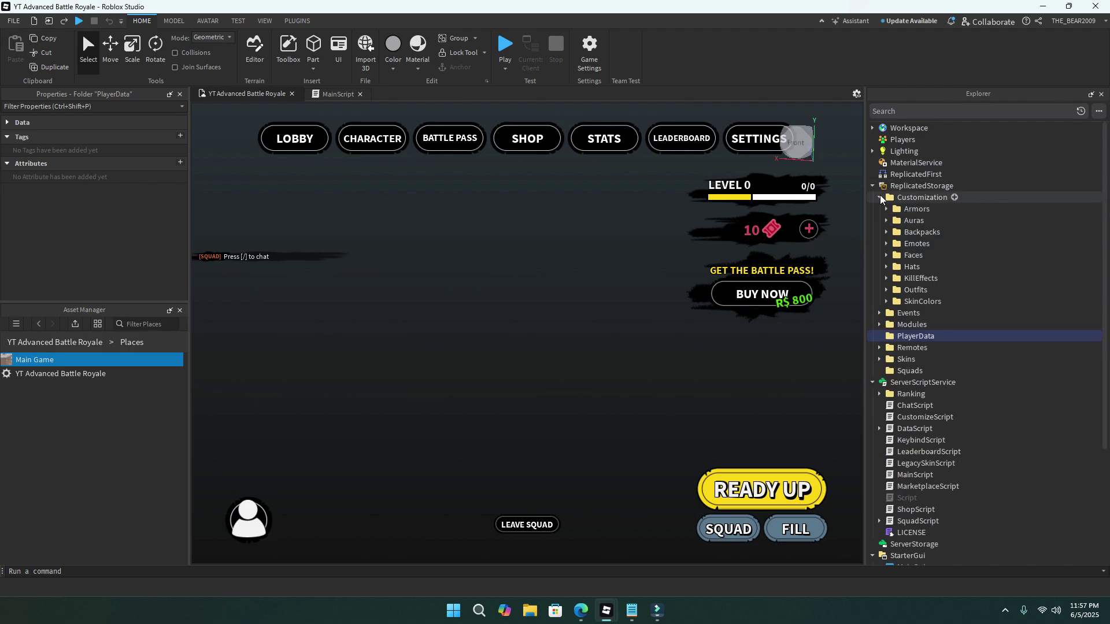
left_click(922, 198)
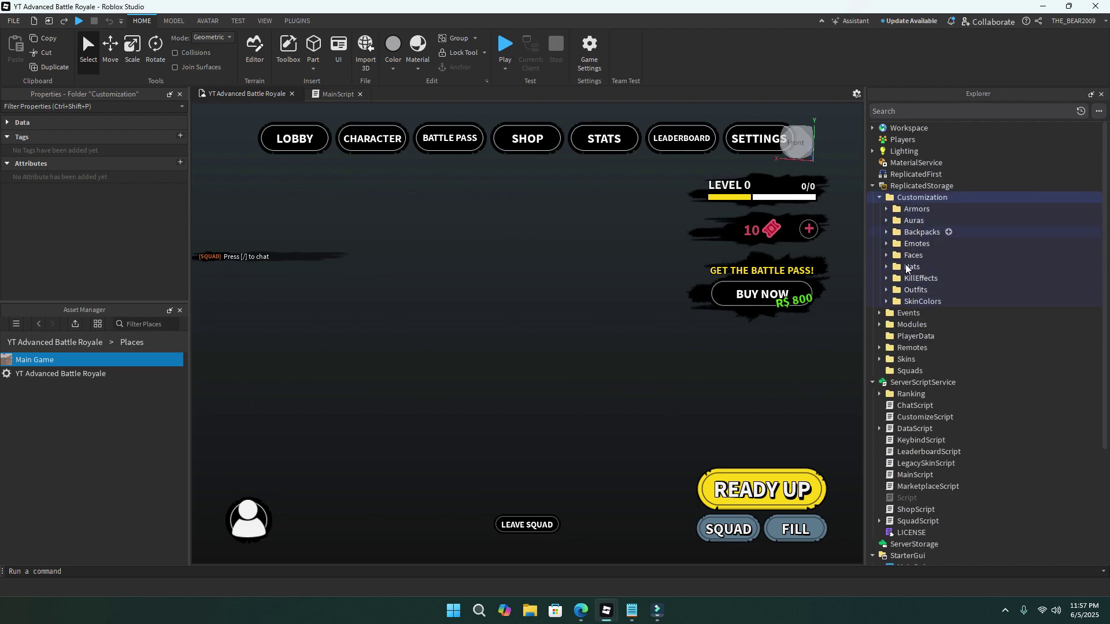
left_click(896, 290)
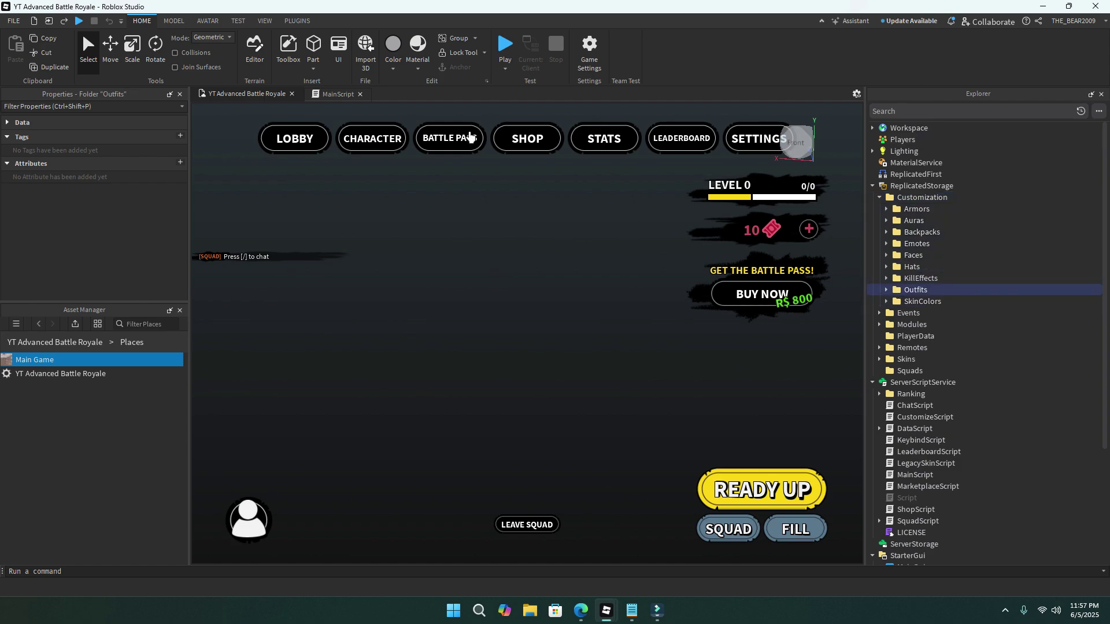
Hide the game's UI in the viewport so the 3D scene is visible.
left_click(266, 25)
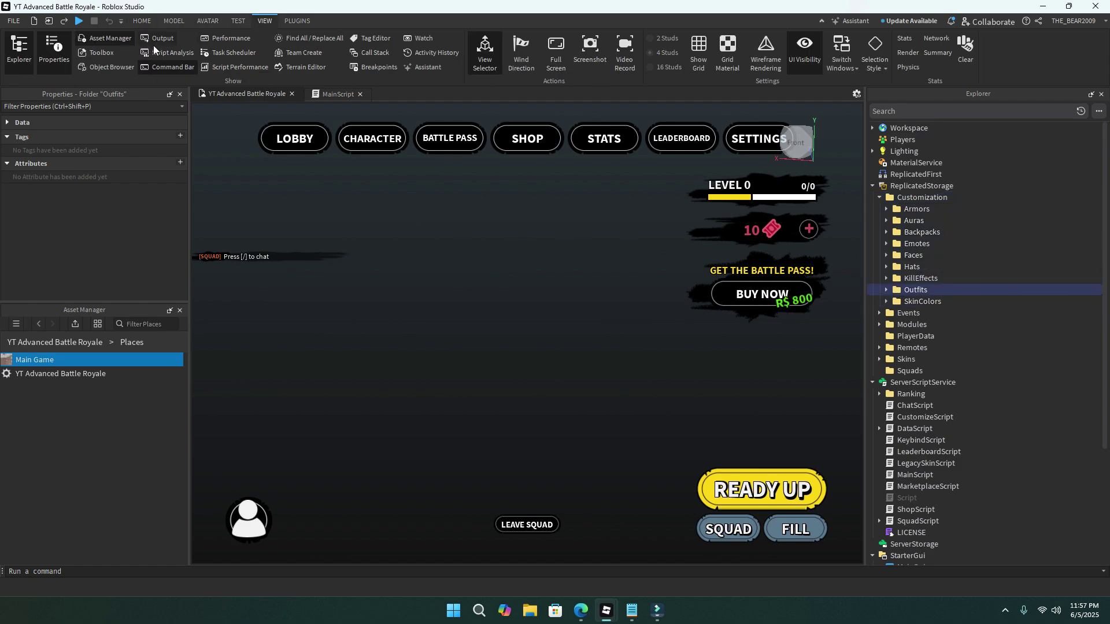
left_click(802, 58)
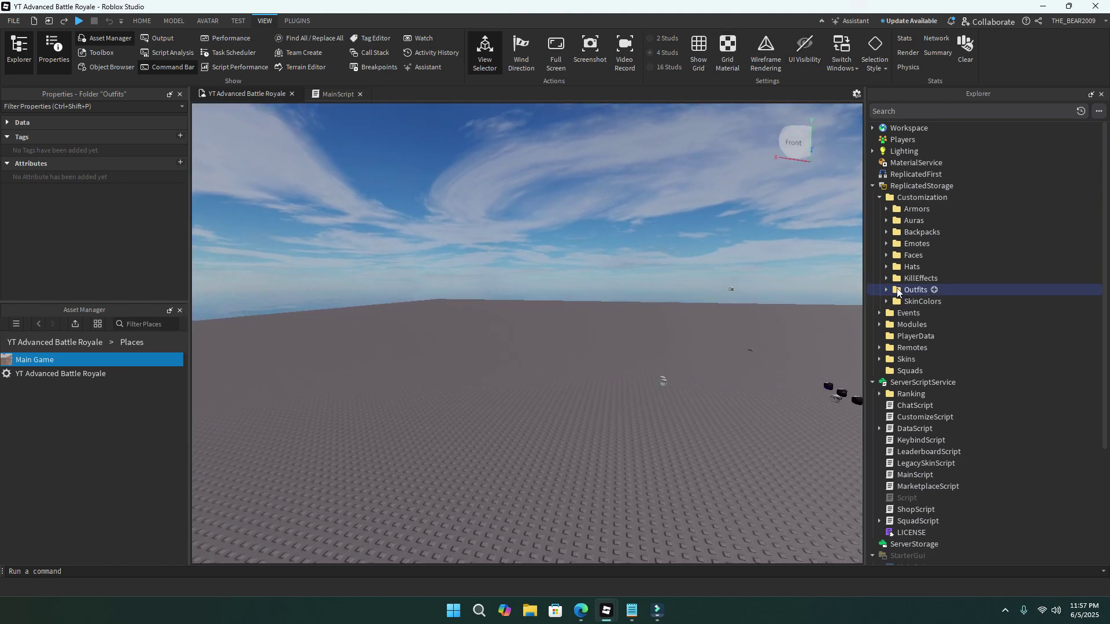
Add a new folder inside Customization's Outfits folder and expand the Eskimo outfit to see how an outfit is structured.
left_click(886, 289)
scroll(901, 324, "down", 2)
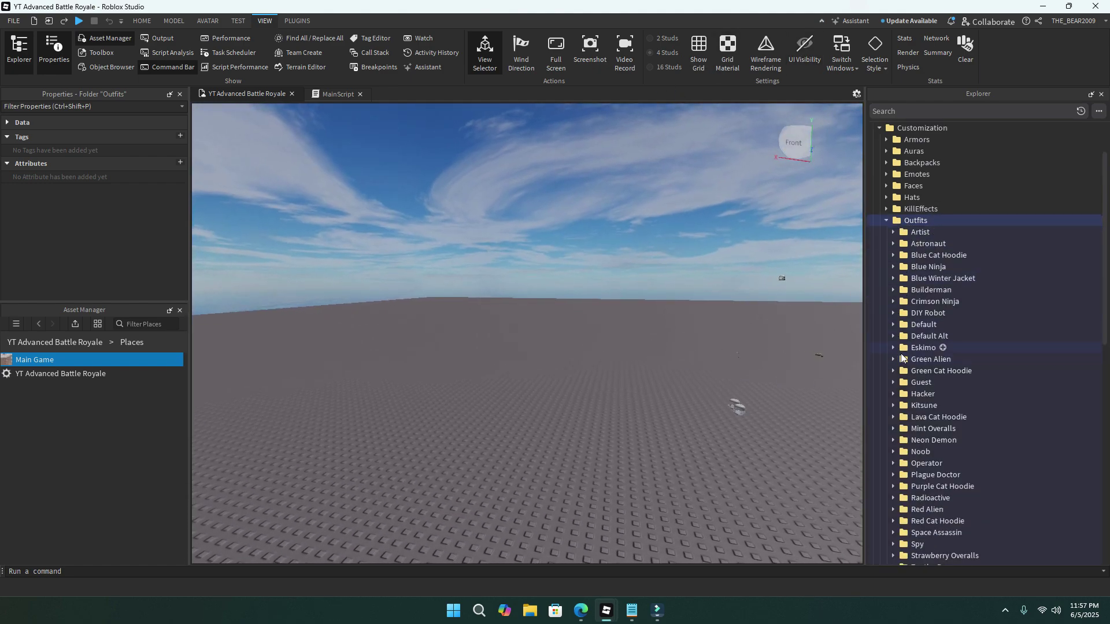
left_click(934, 221)
left_click(852, 254)
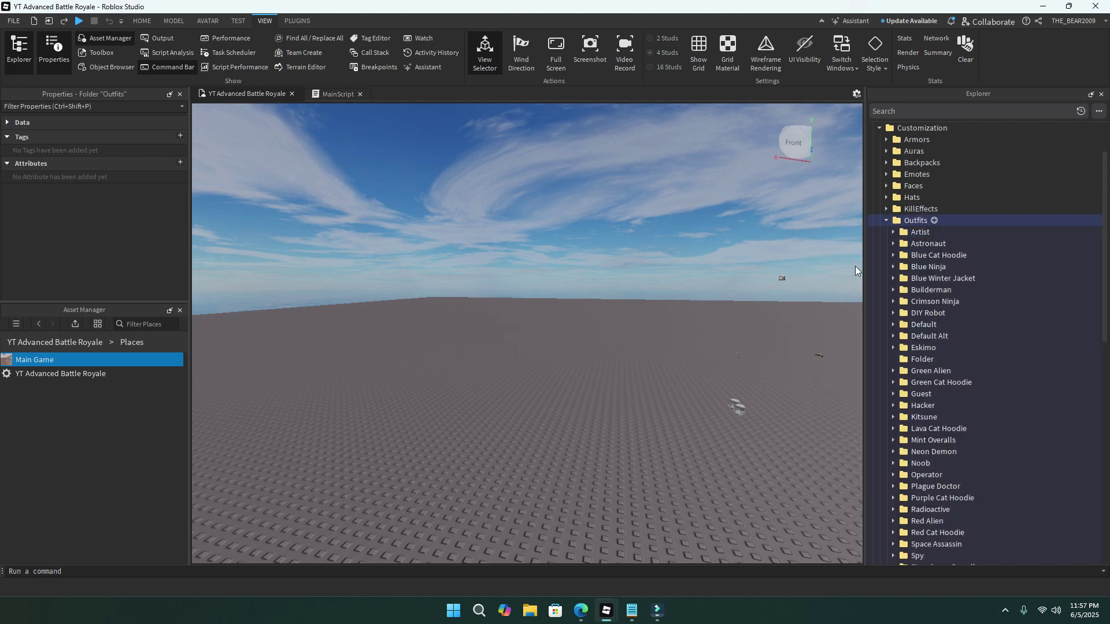
left_click(893, 348)
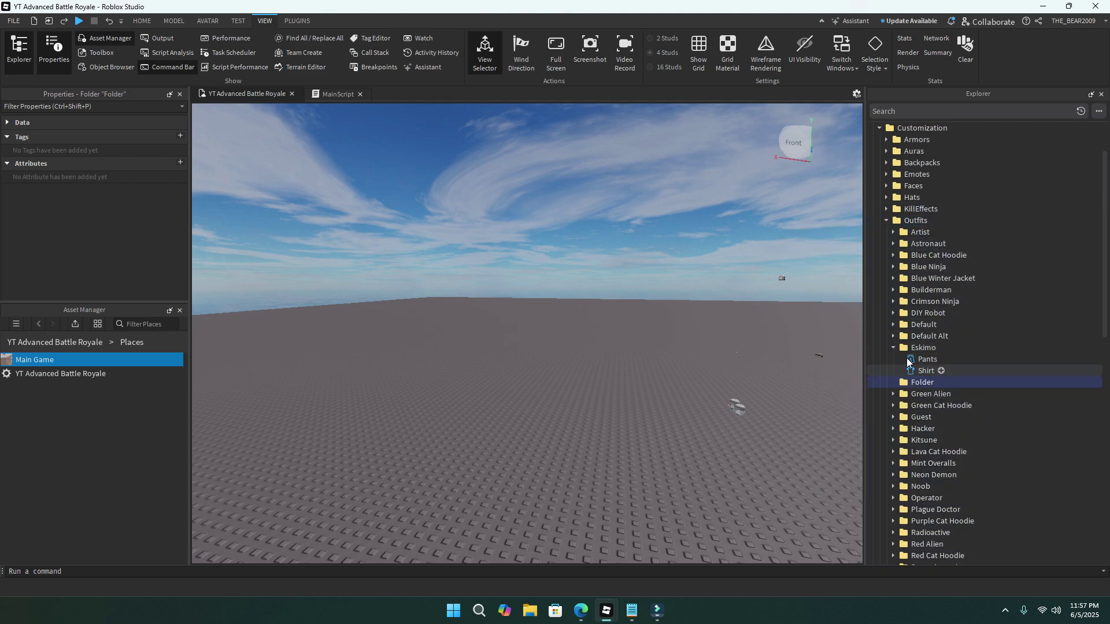
Search the Toolbox models for "Outfit" and insert the Class-D SCP Outfit model, accepting its script notice.
left_click(101, 53)
type("Outfit")
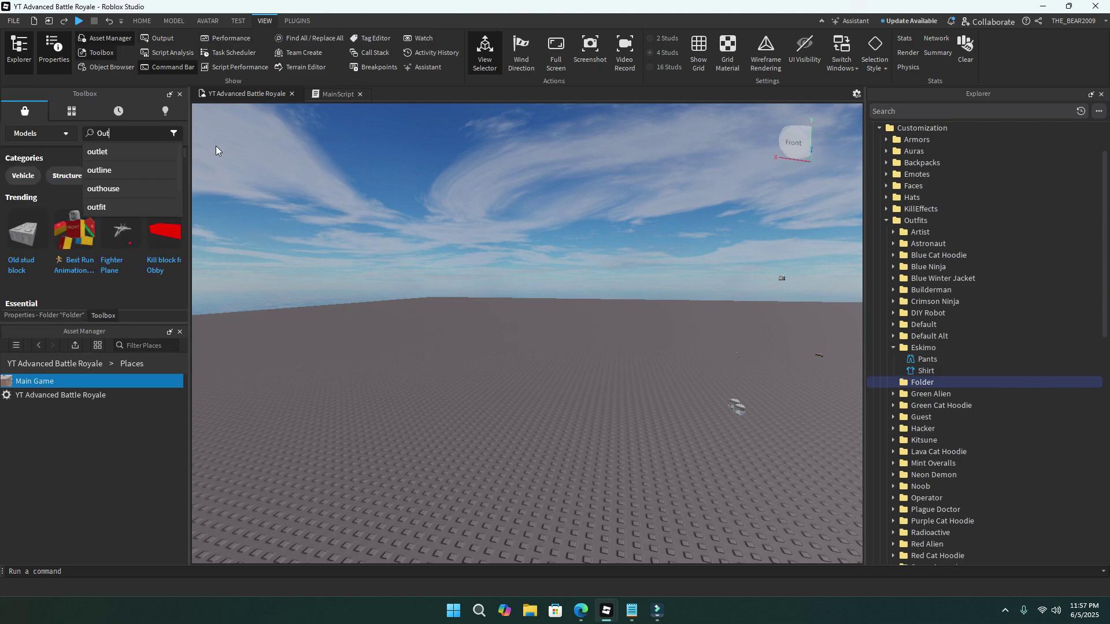
key("Return")
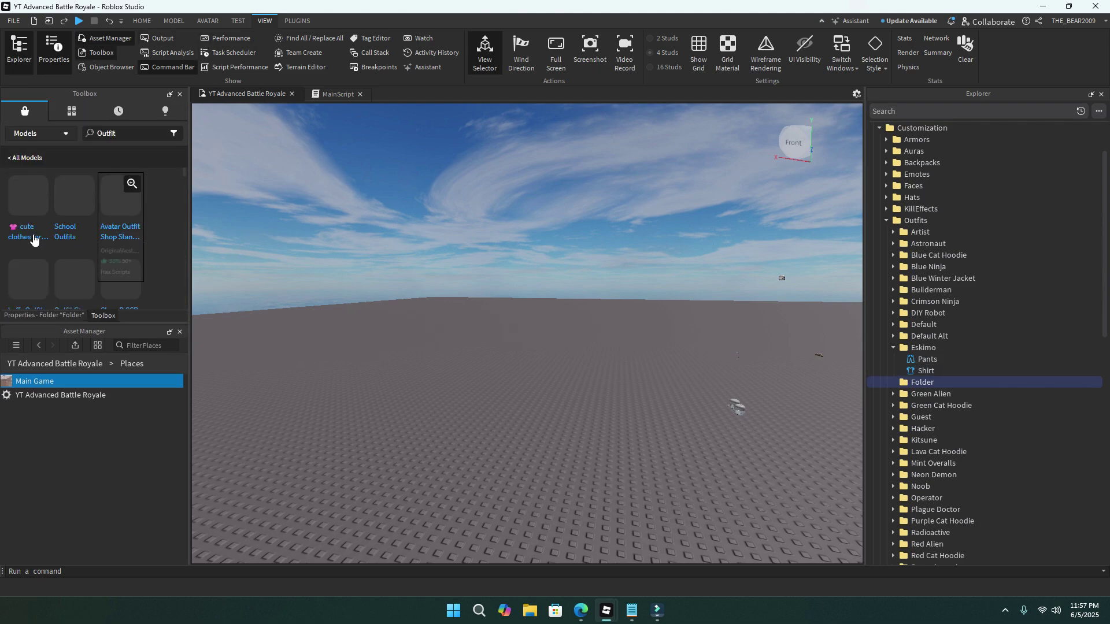
scroll(116, 253, "down", 1)
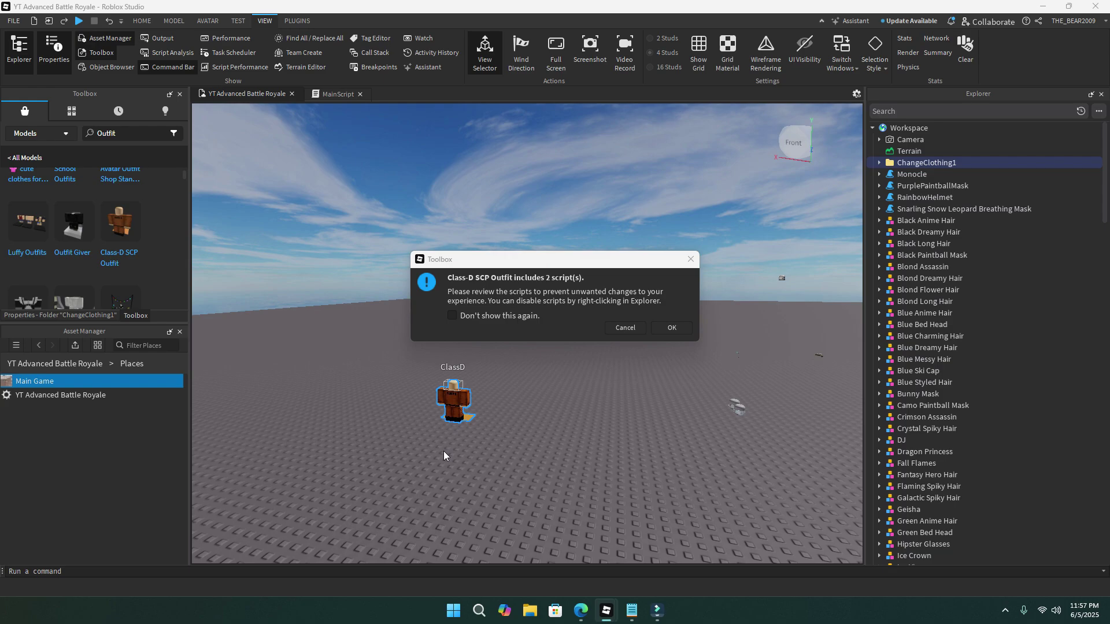
left_click(662, 328)
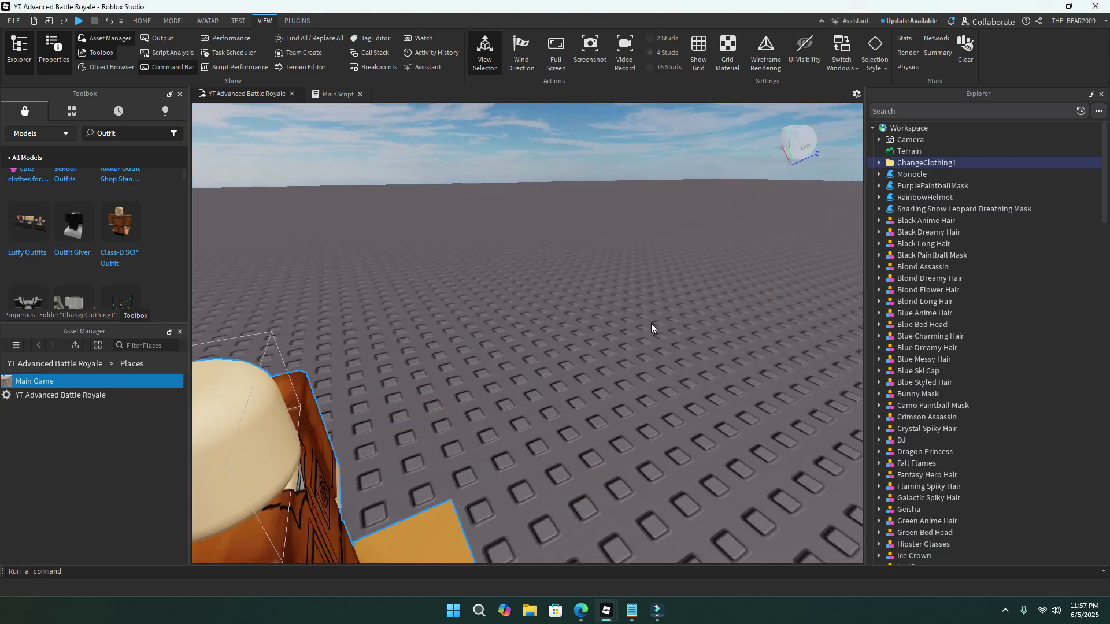
Copy the Pants and Shirt objects from the ClassD character inside the ChangeClothing1 folder.
left_click(880, 163)
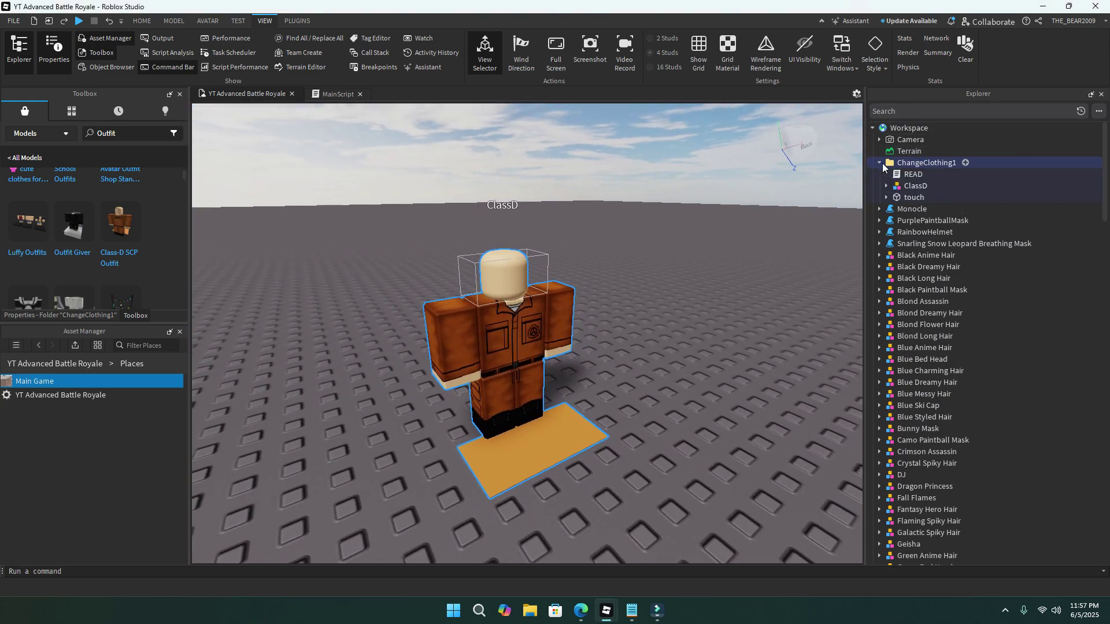
left_click(884, 186)
left_click(935, 197)
left_click(933, 208, "shift")
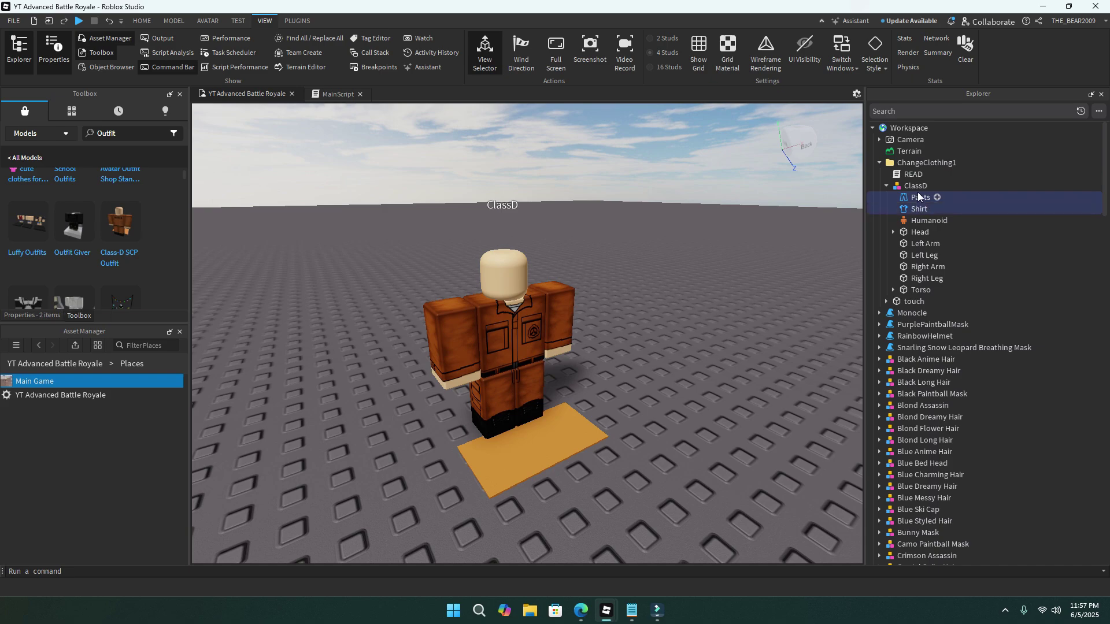
right_click(920, 195)
left_click(936, 212)
Paste the copied Pants and Shirt into the new folder under Outfits.
scroll(935, 295, "down", 15)
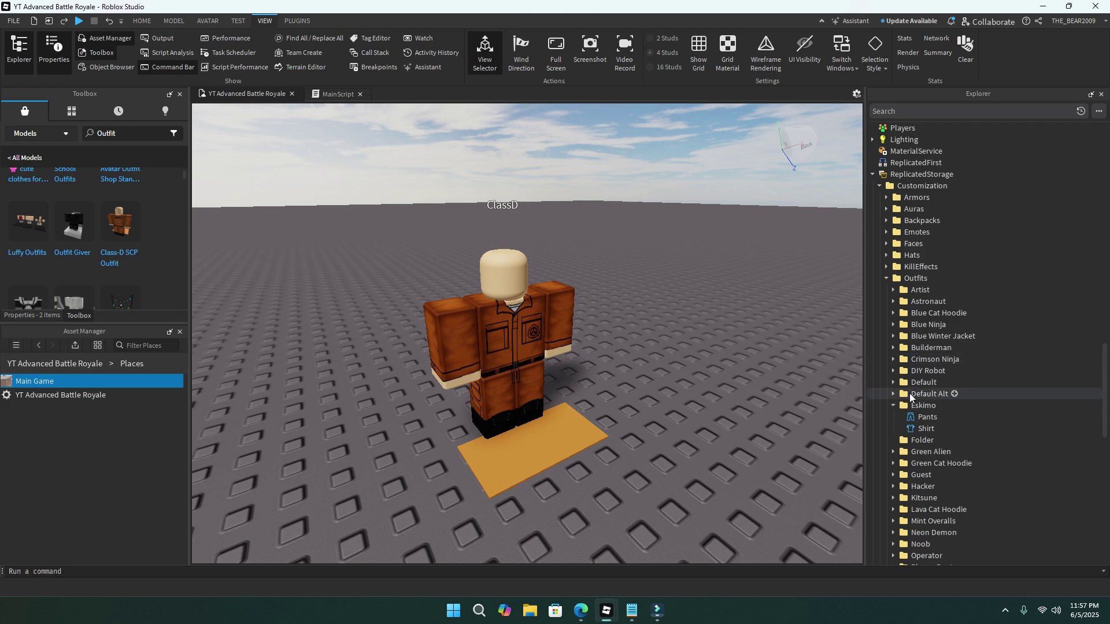
left_click(915, 441)
right_click(915, 440)
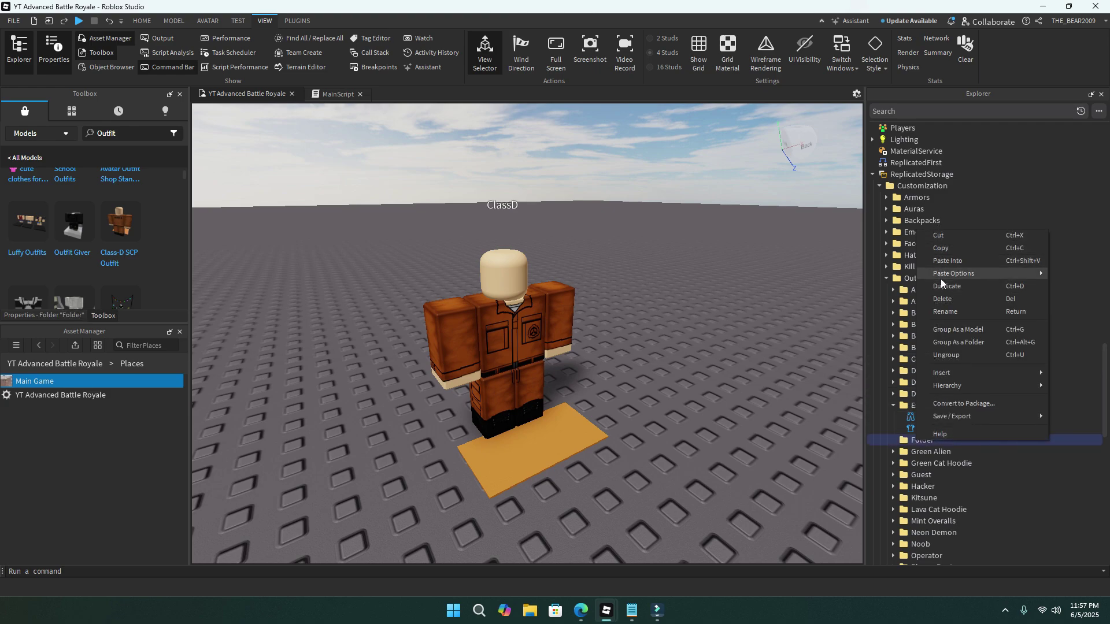
left_click(948, 272)
right_click(923, 441)
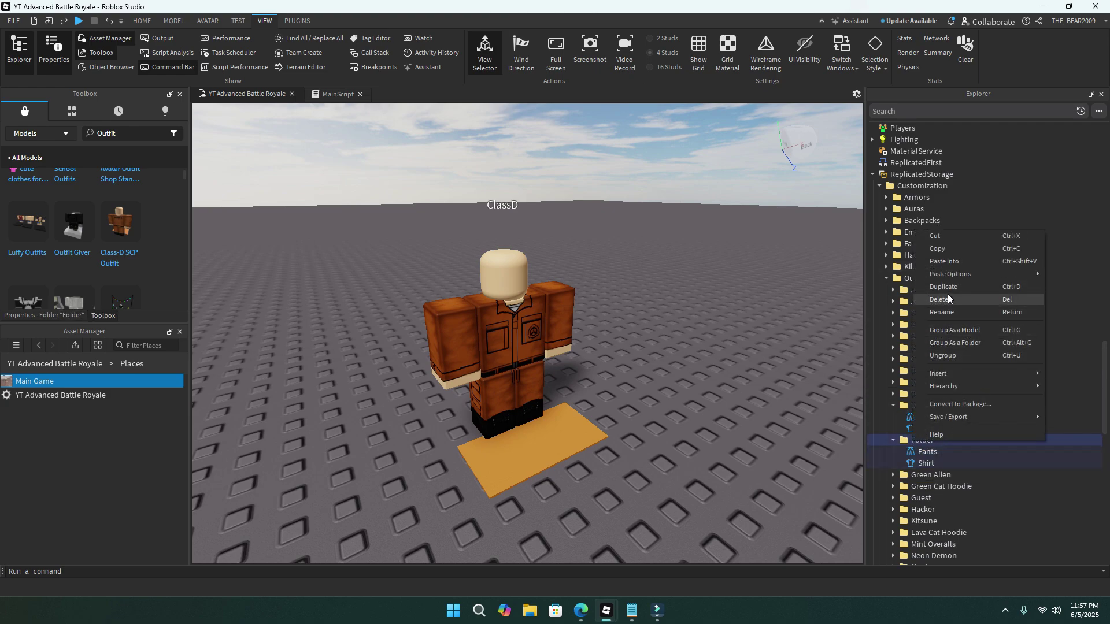
key("Escape")
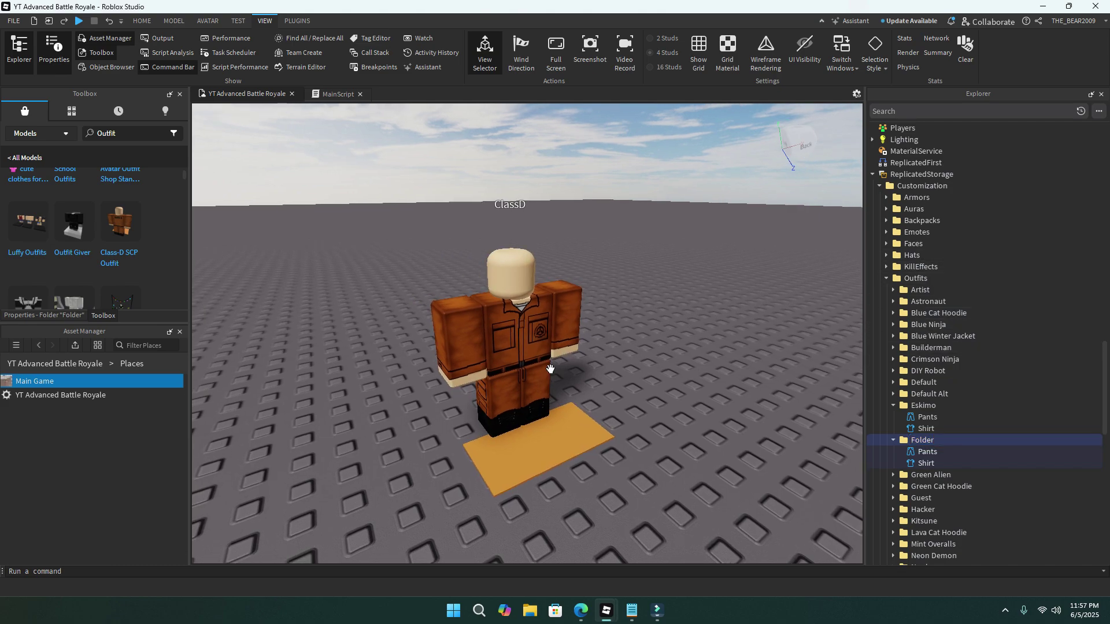
Rename the new outfit folder as "Class D".
right_click(919, 445)
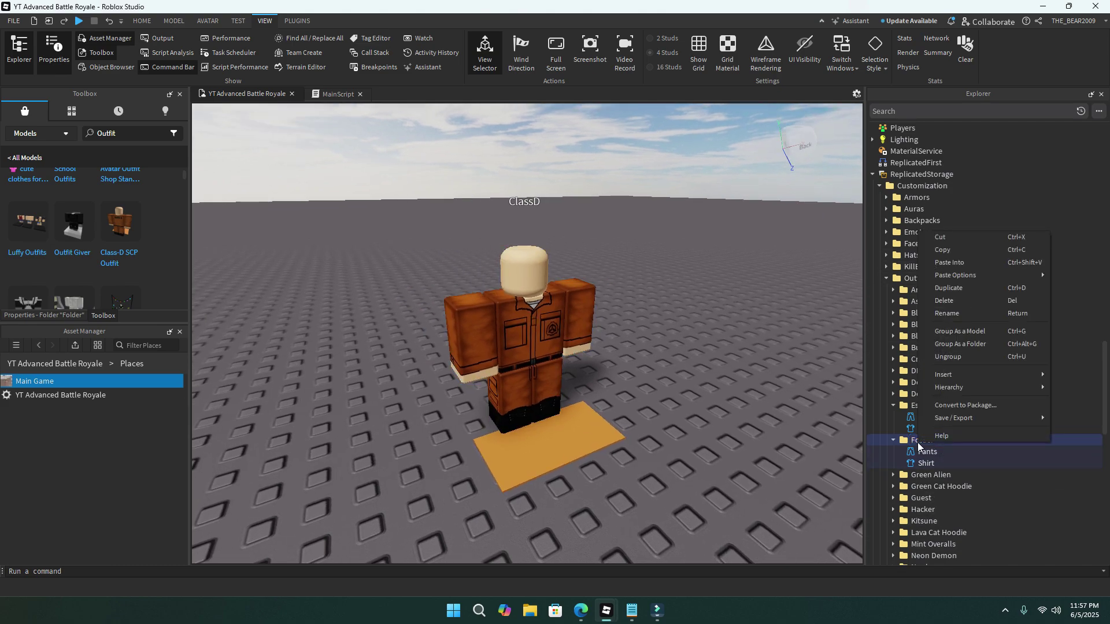
left_click(949, 315)
type("Class D")
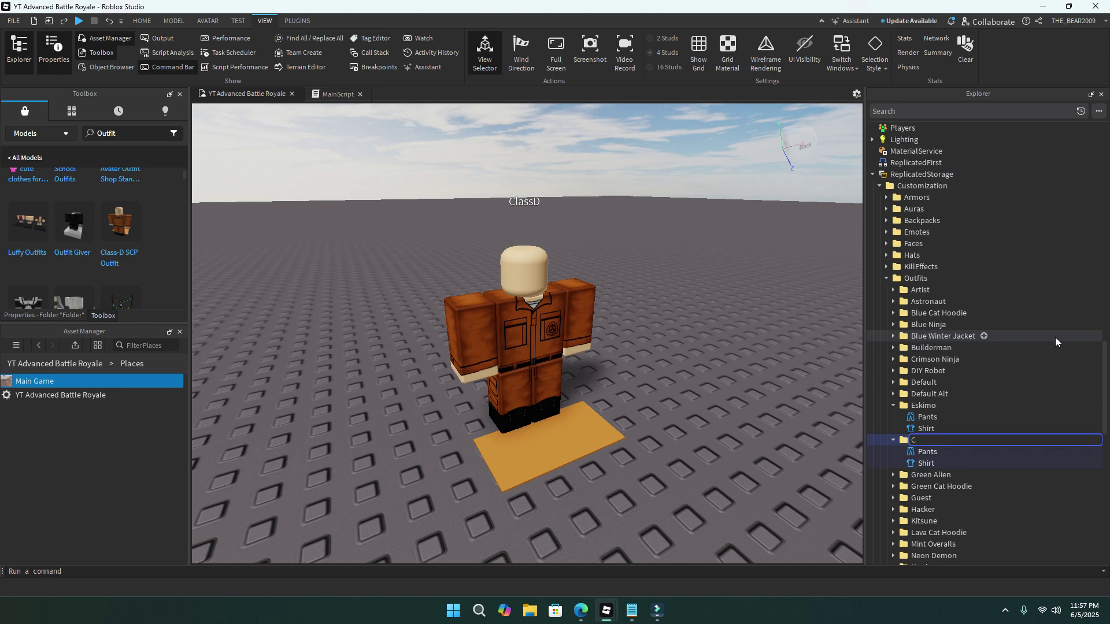
right_click(952, 407)
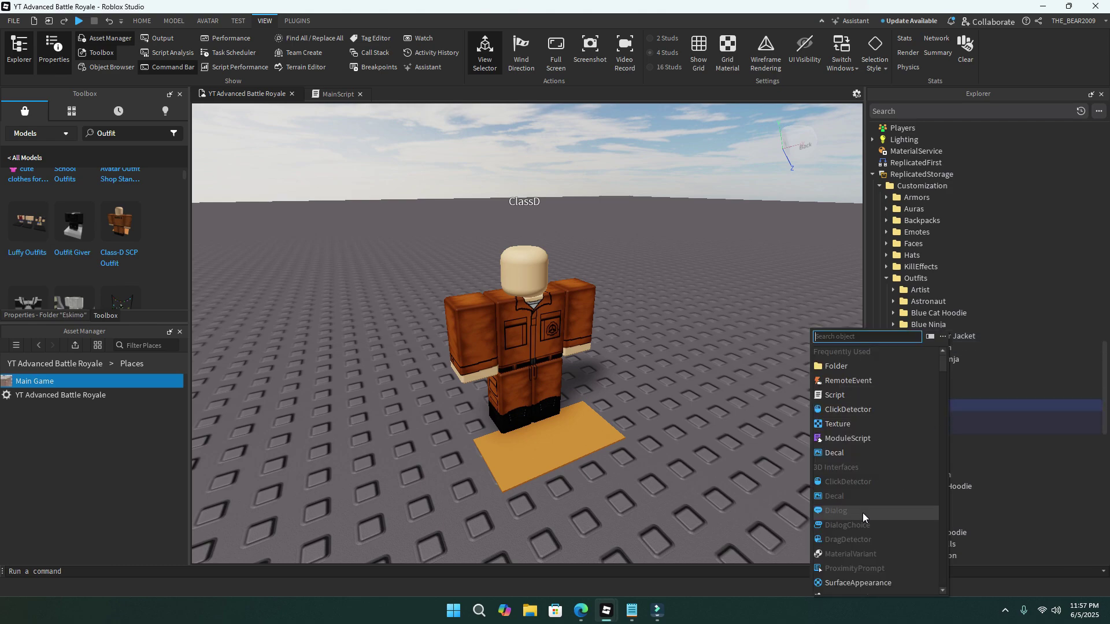
key("Escape")
In ShopScript, change the first entry of the Default shop list to an Outfits item named "Class D".
left_click(892, 440)
scroll(925, 410, "down", 5)
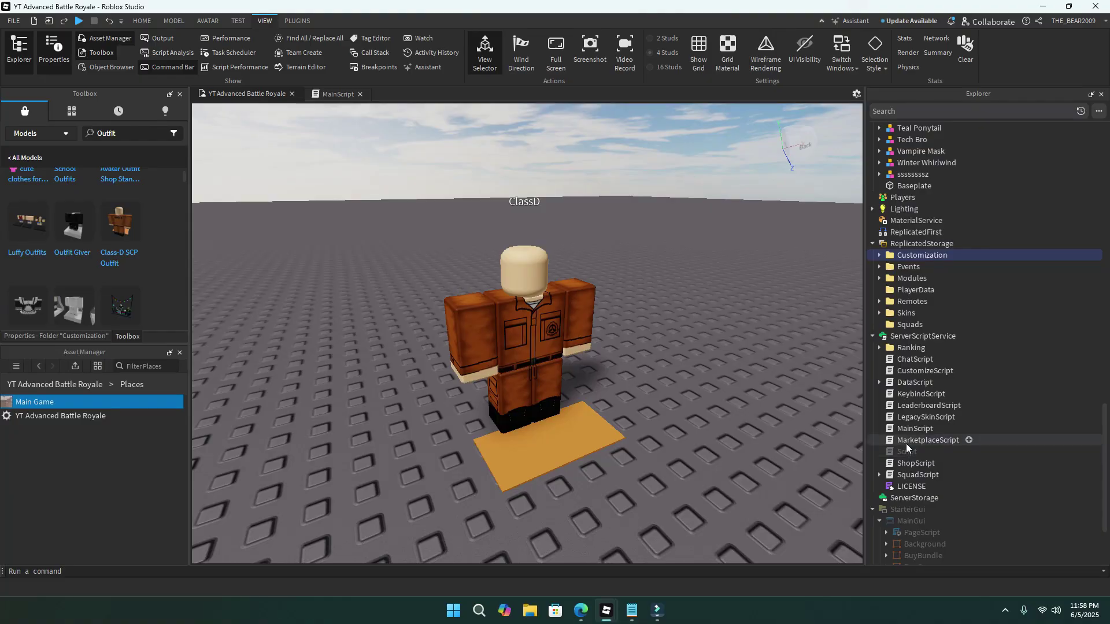
double_click(905, 464)
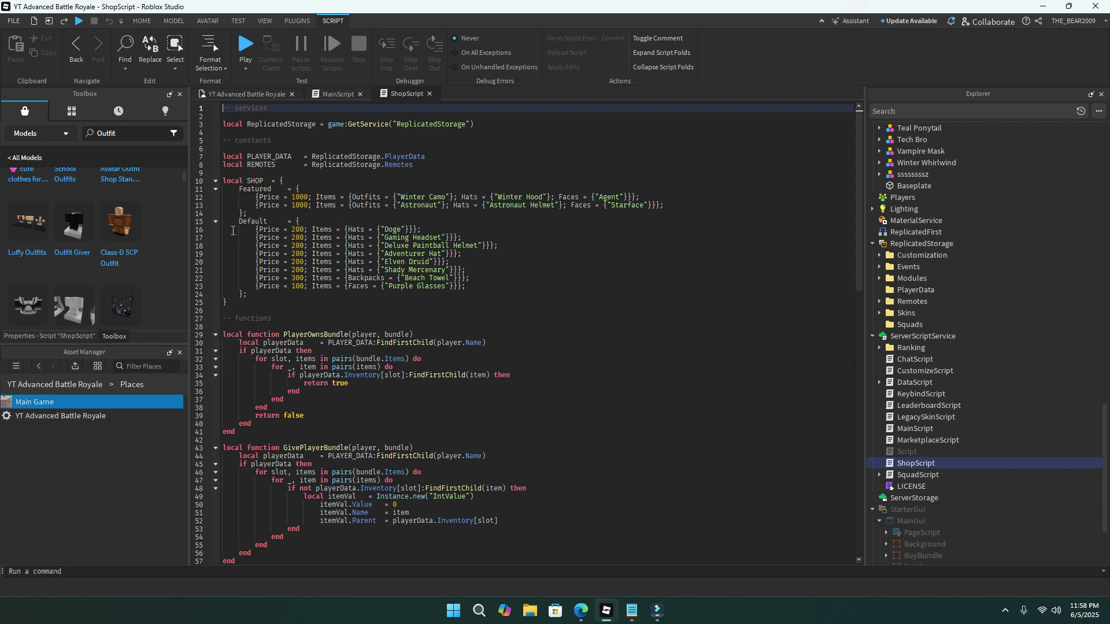
double_click(355, 230)
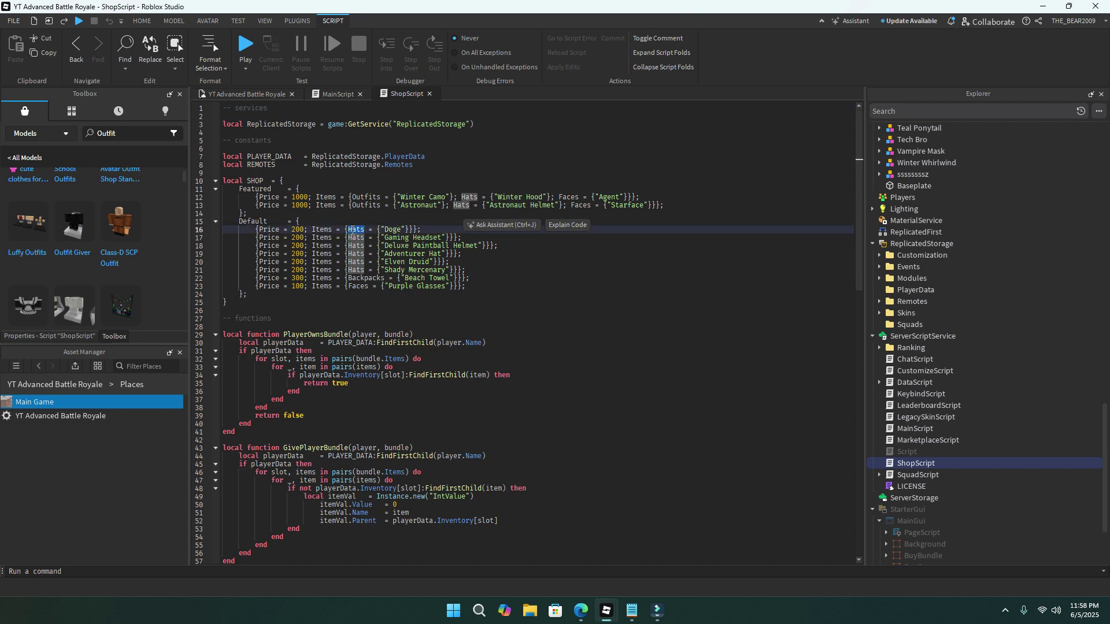
type("Outfi")
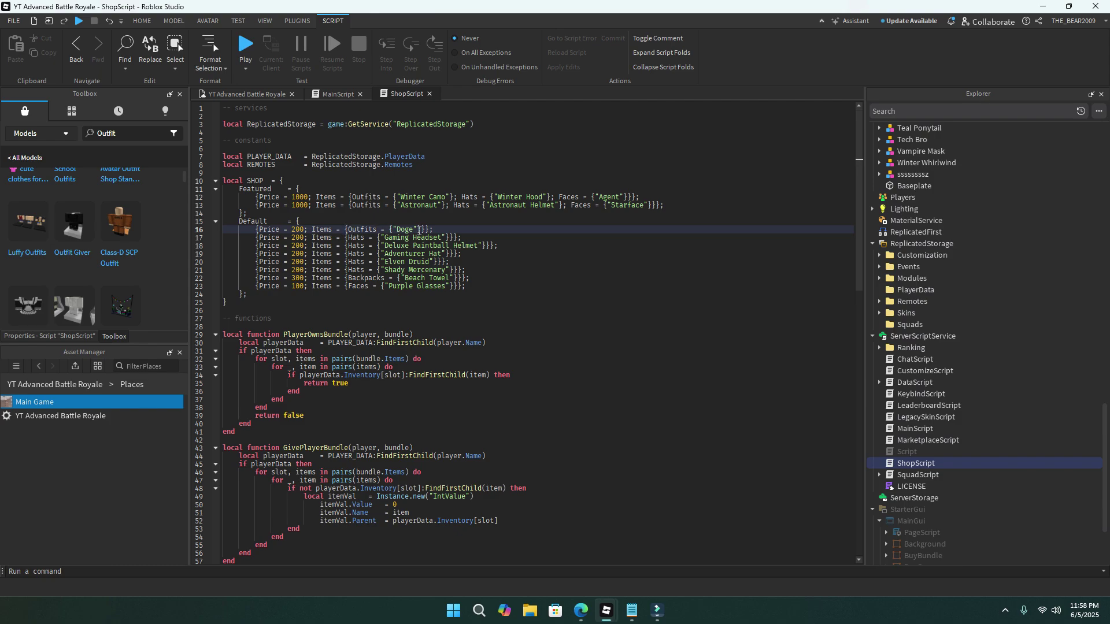
key("BackSpace")
key("BackSpace")
key("BackSpace")
key("BackSpace")
type("Class")
Playtest the game and open the Class D outfit's purchase prompt in the shop.
left_click(240, 94)
left_click(78, 21)
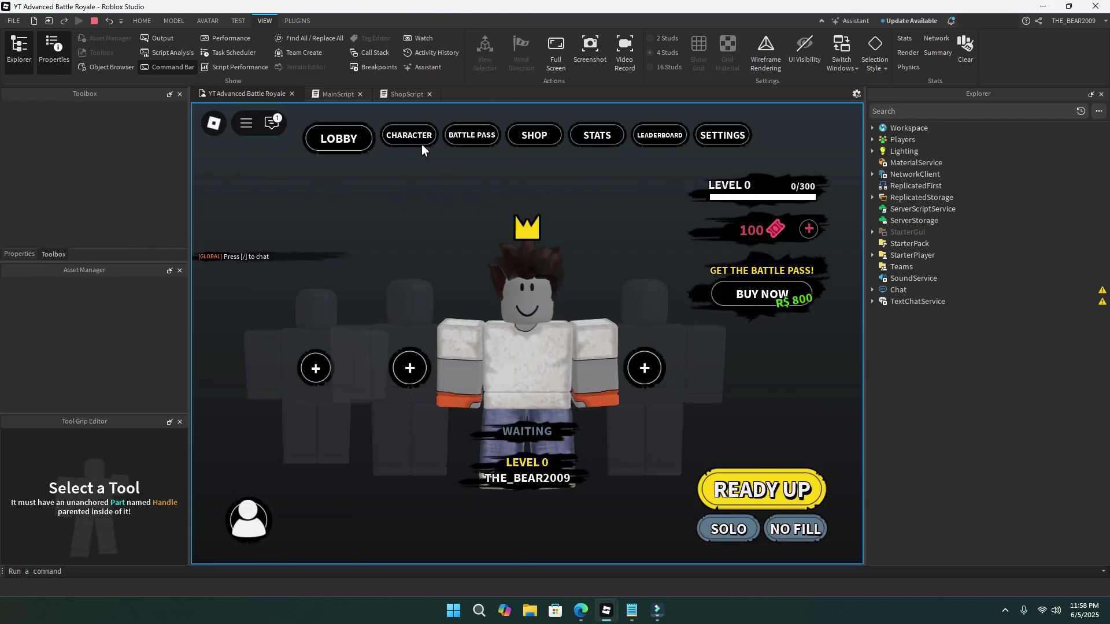
left_click(505, 136)
left_click(570, 357)
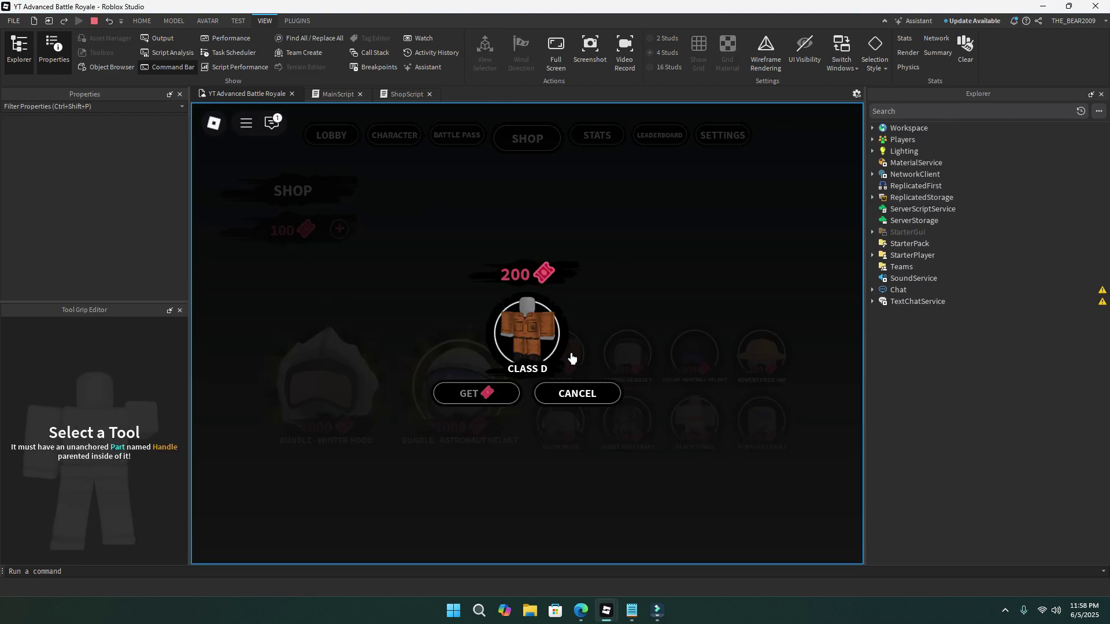
Cancel the Class D purchase prompt and stop the playtest.
left_click(592, 393)
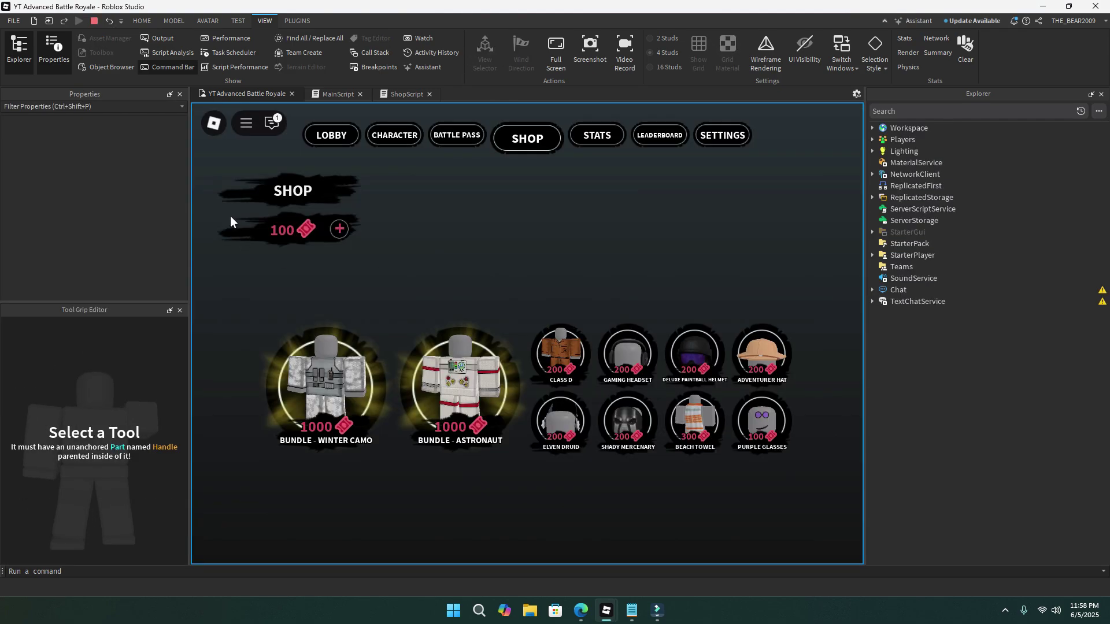
left_click(94, 21)
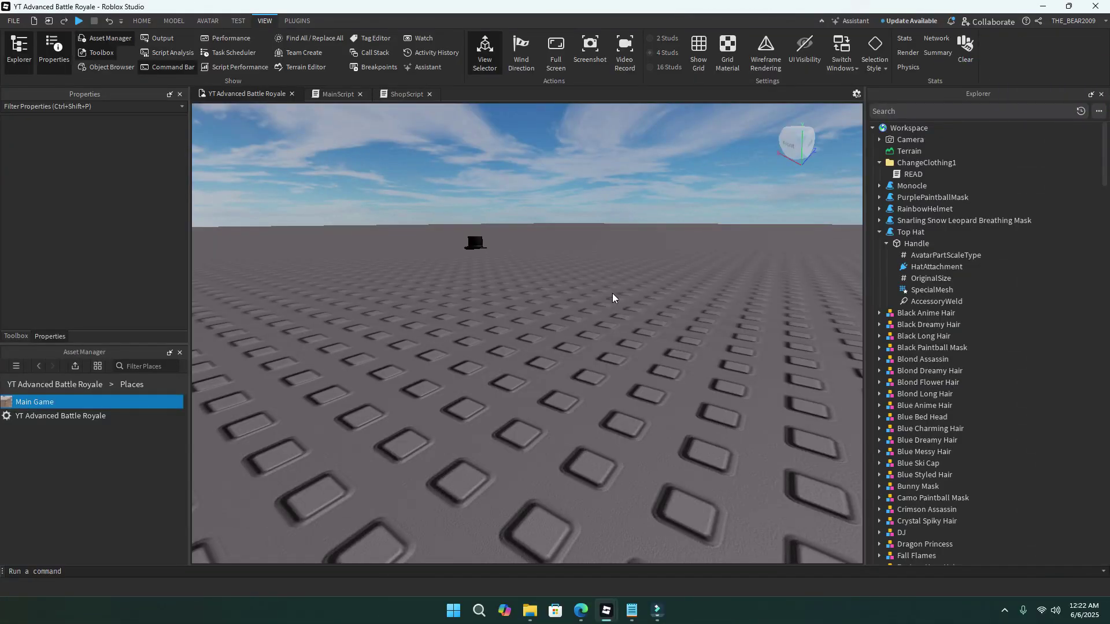
Paste a copy of the Adventurer Hat from the Hats folder into Workspace and move the Top Hat accessory near it.
left_click(873, 128)
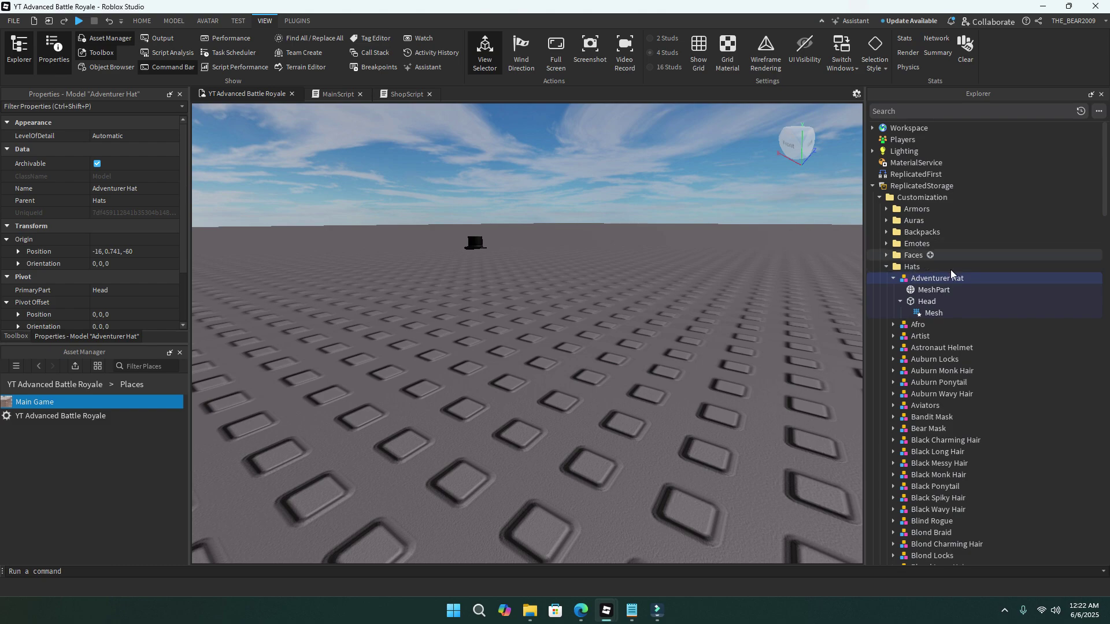
left_click(909, 127)
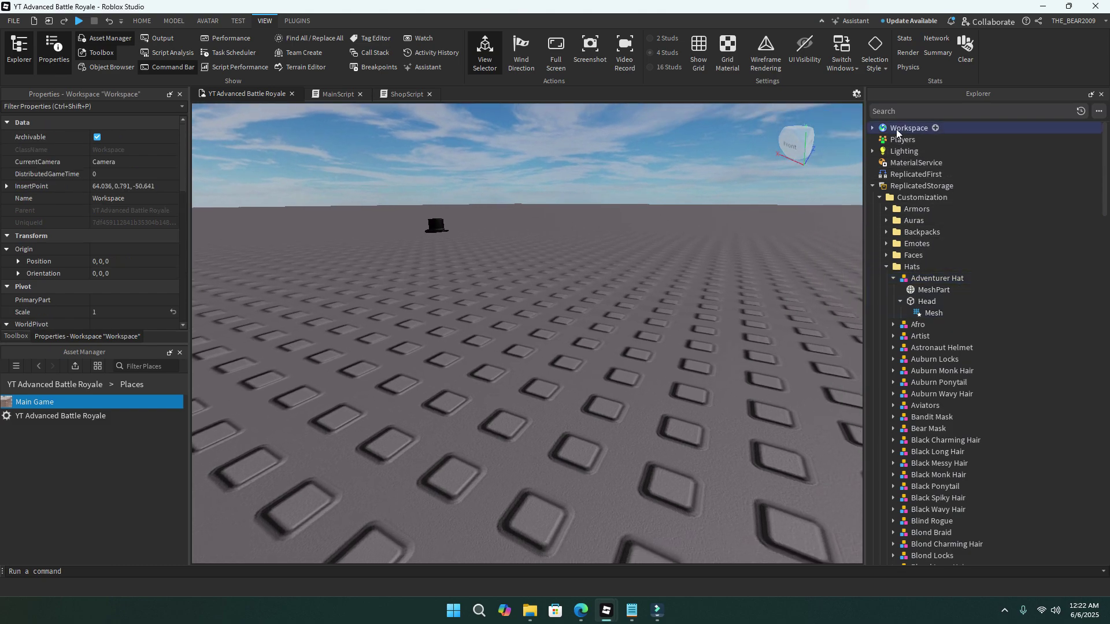
key("ctrl+v")
key("f")
scroll(570, 244, "down", 10)
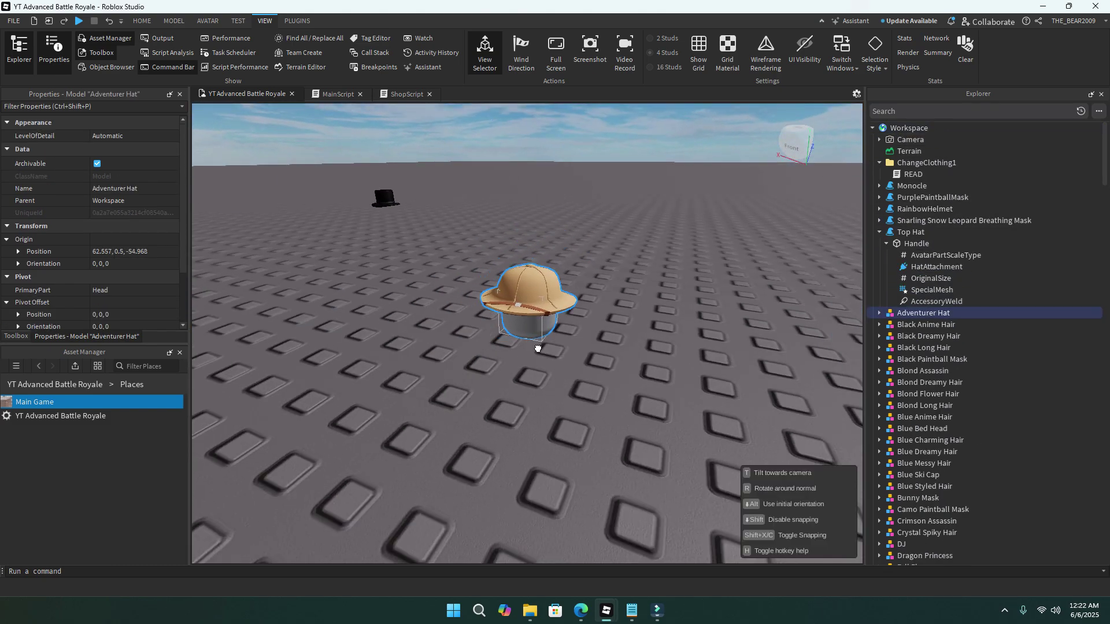
left_click_drag(386, 199, 374, 267)
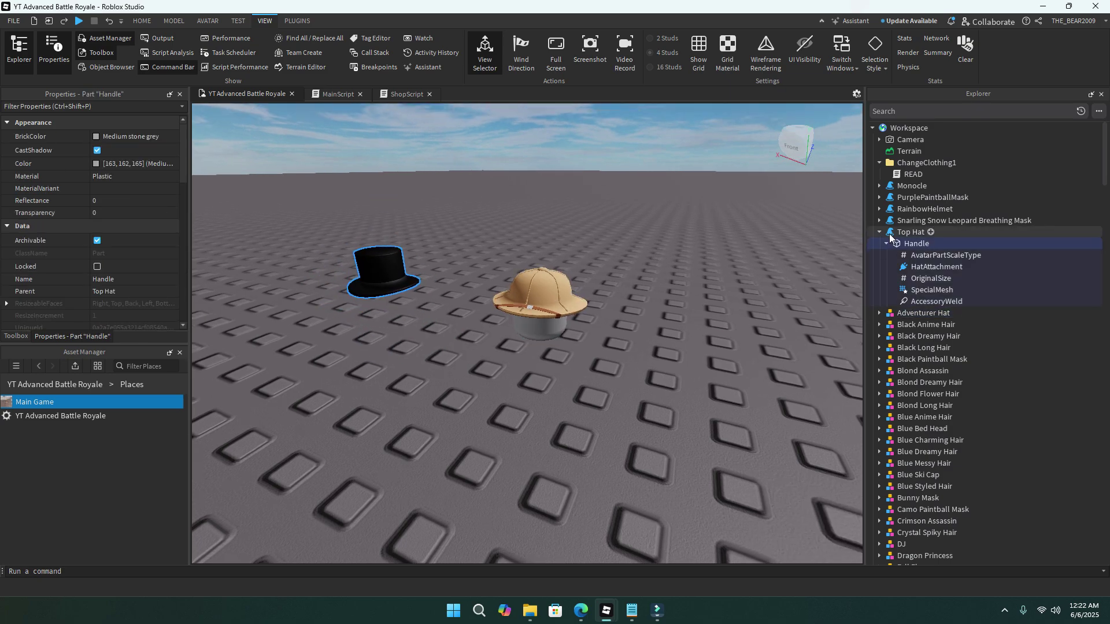
Copy the MeshId of the SpecialMesh inside the Top Hat accessory's Handle.
left_click(900, 232)
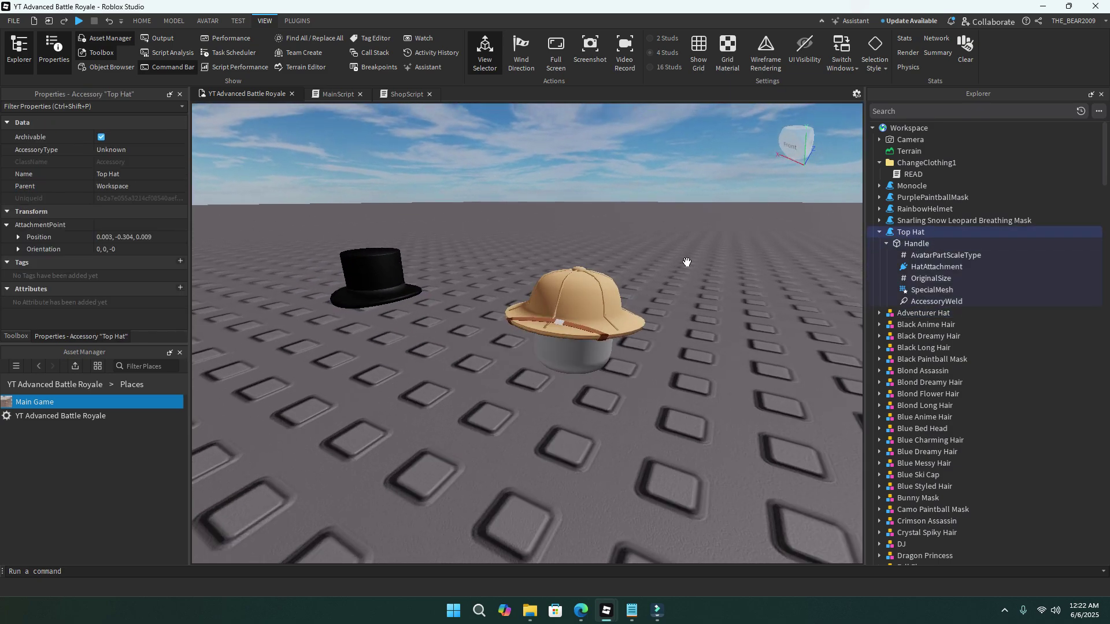
left_click(919, 290)
left_click(575, 298)
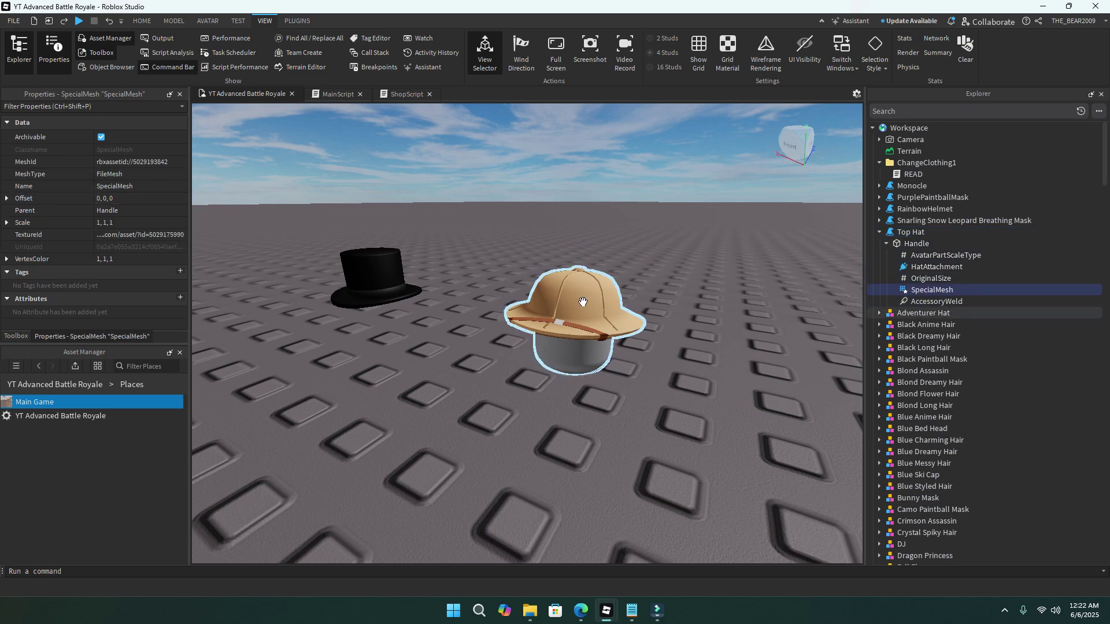
left_click(879, 313)
left_click(902, 324)
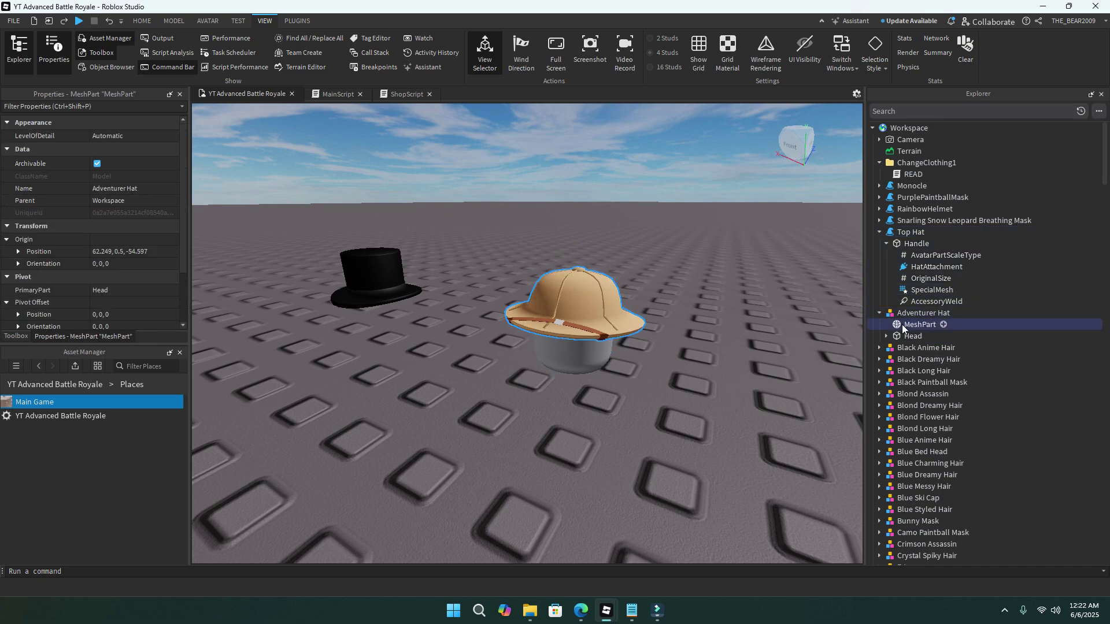
left_click(923, 290)
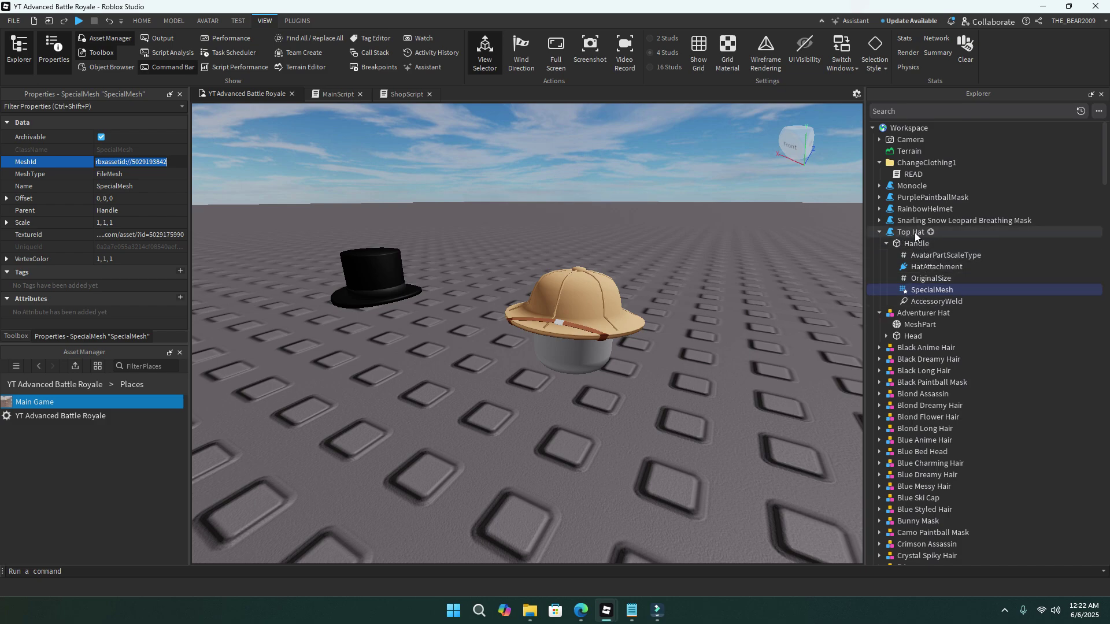
left_click(902, 315)
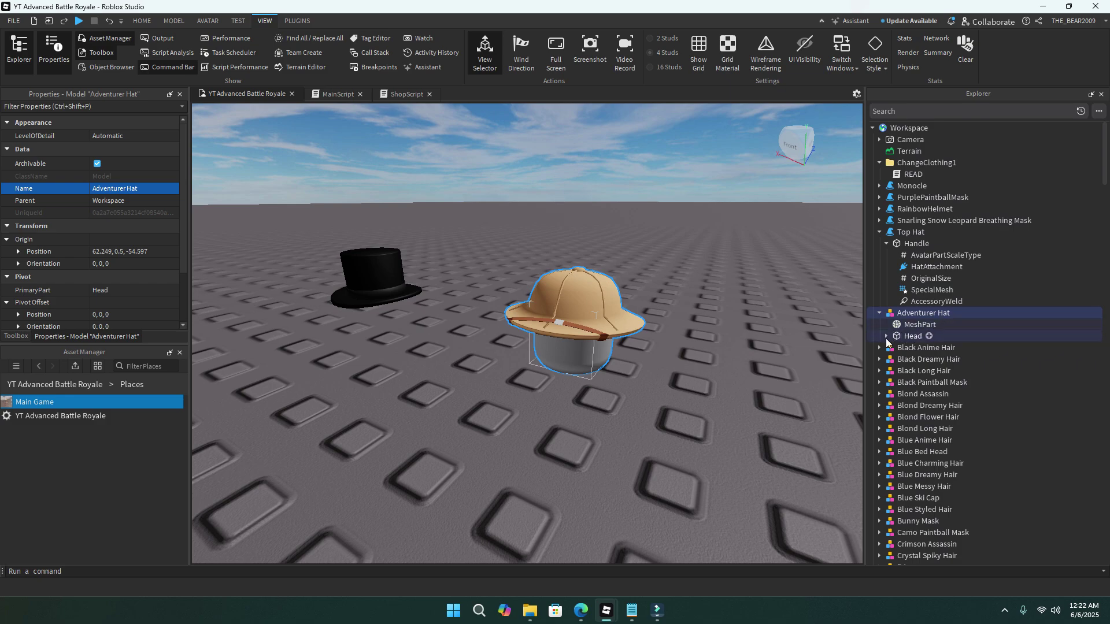
left_click(886, 336)
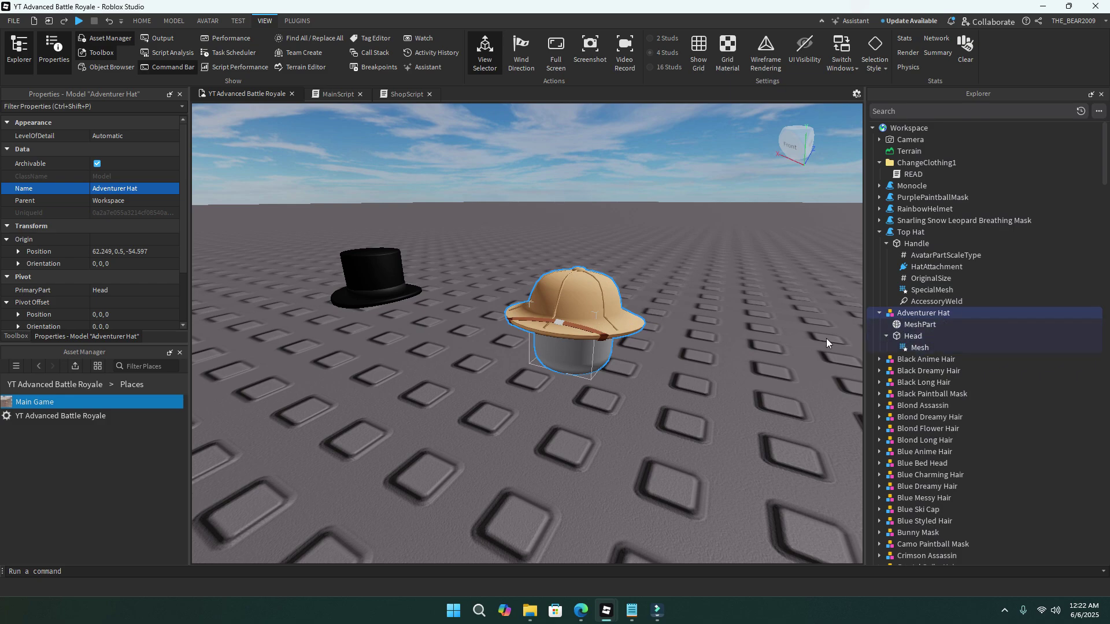
left_click(913, 347)
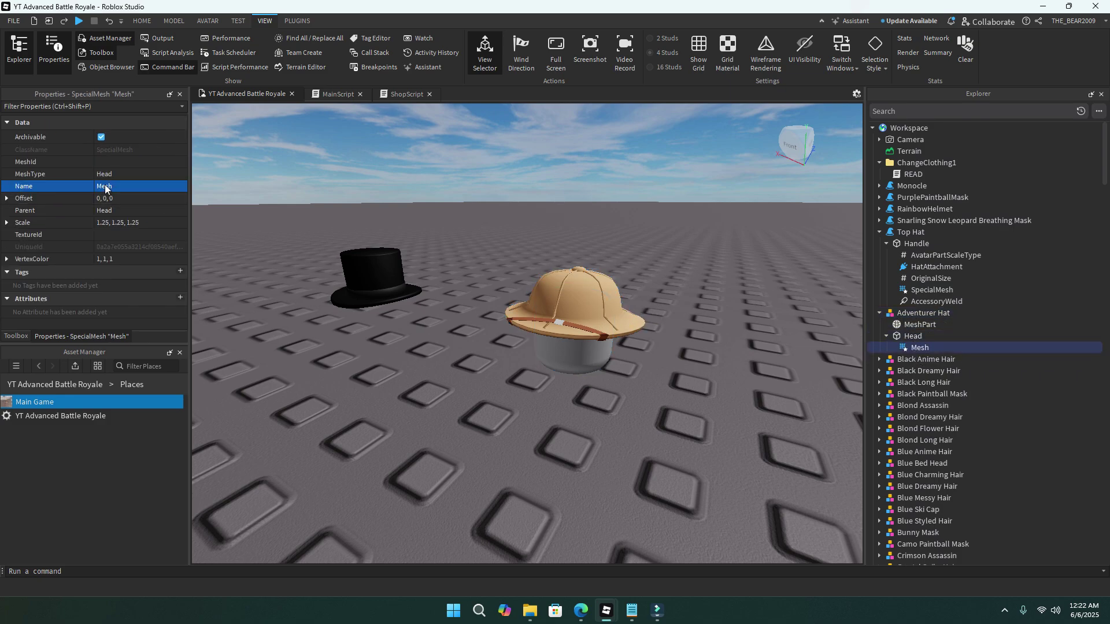
left_click(885, 336)
left_click(912, 324)
left_click(120, 214)
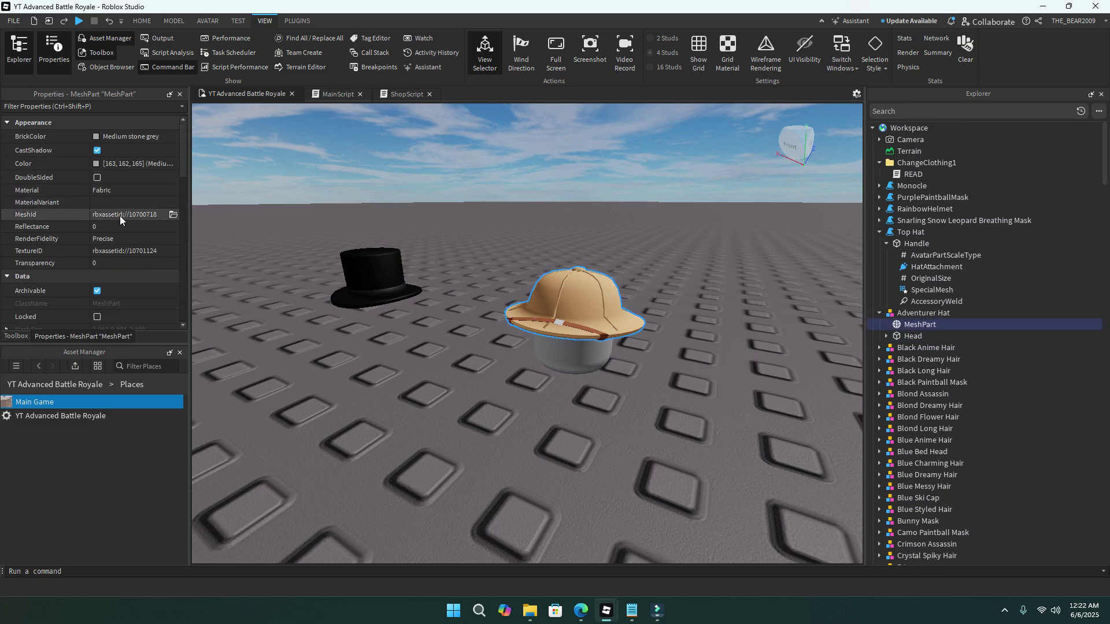
key("ctrl+v")
key("Return")
left_click(374, 269)
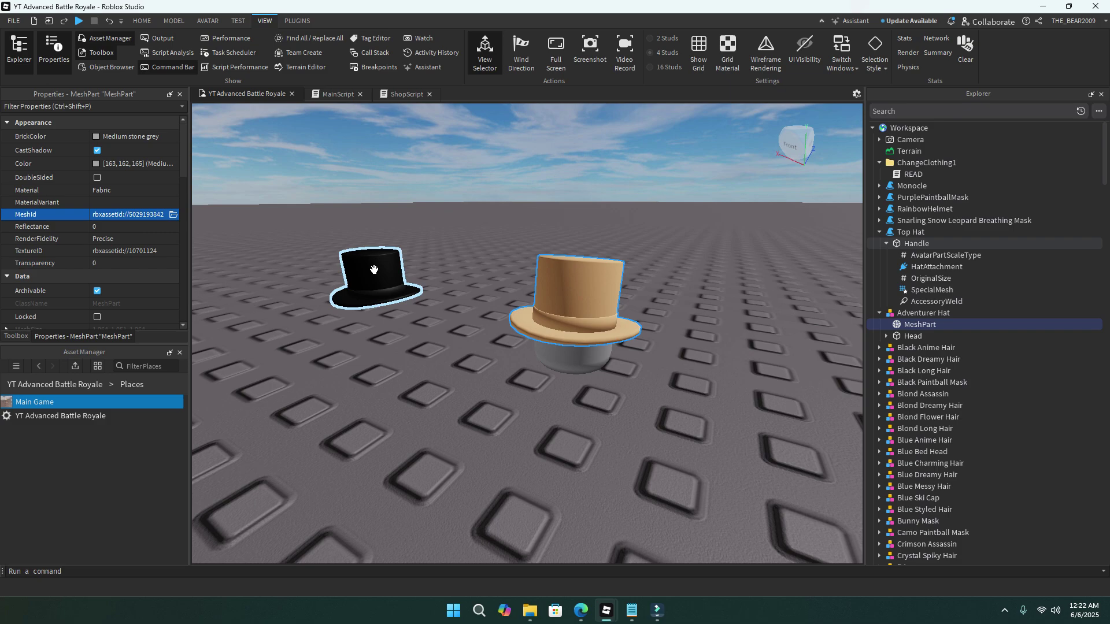
left_click(922, 292)
left_click(100, 235)
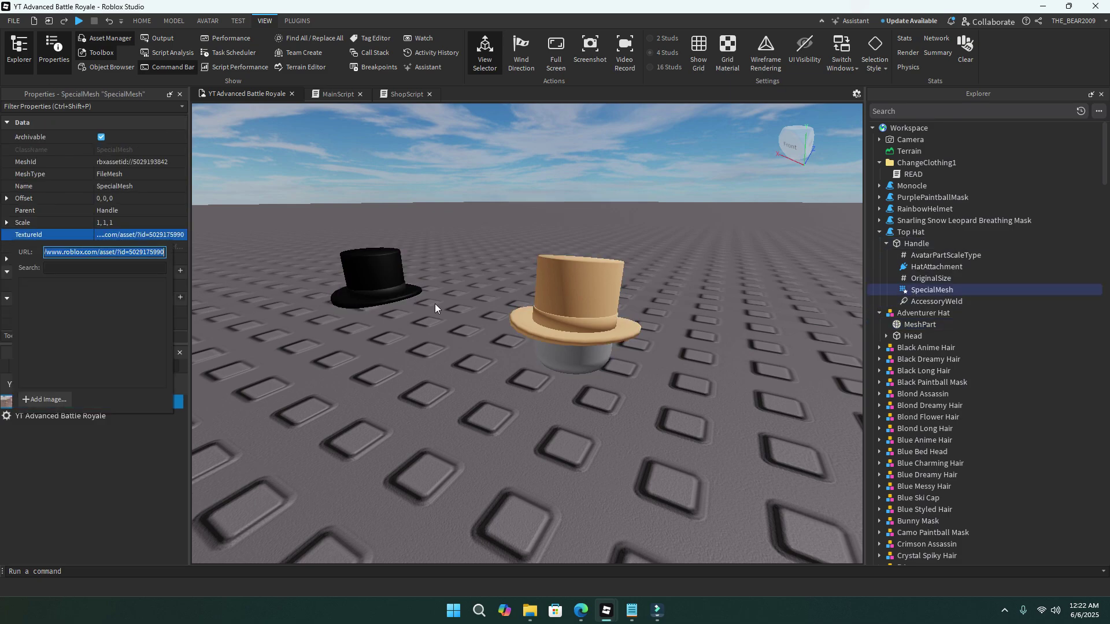
left_click(549, 314)
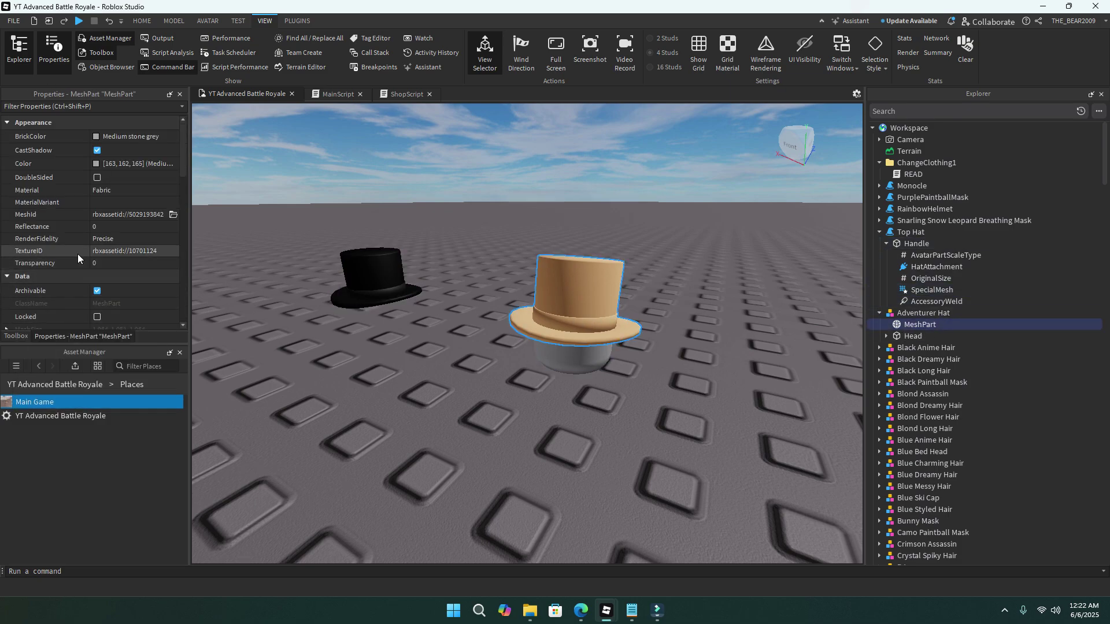
left_click(127, 254)
key("ctrl+v")
key("Return")
scroll(538, 348, "up", 3)
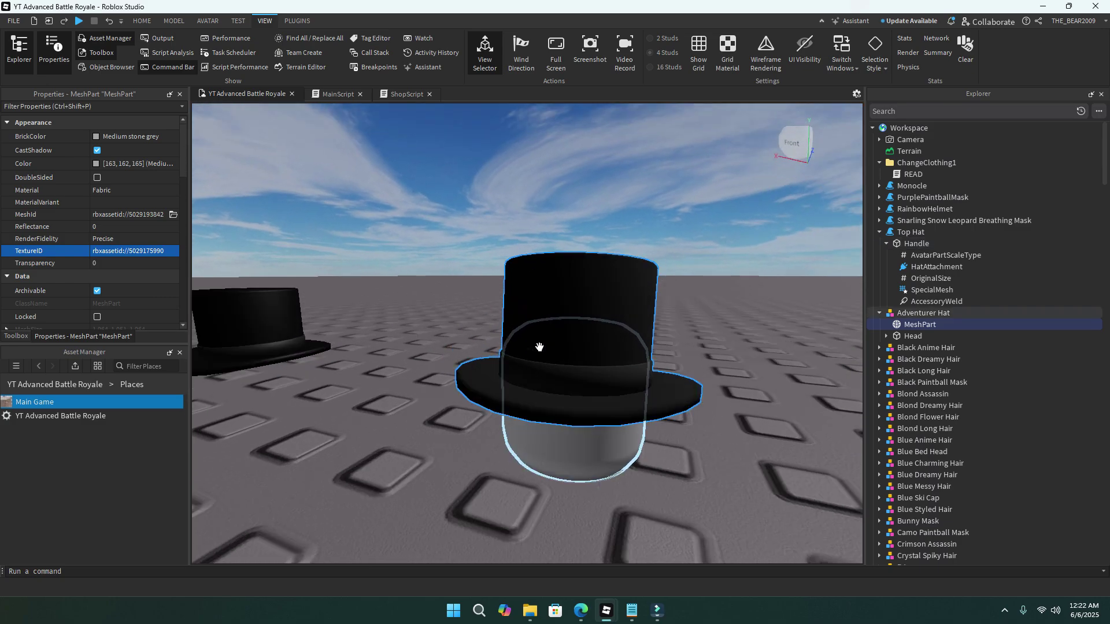
scroll(539, 348, "down", 5)
right_click_drag(538, 348, 540, 349)
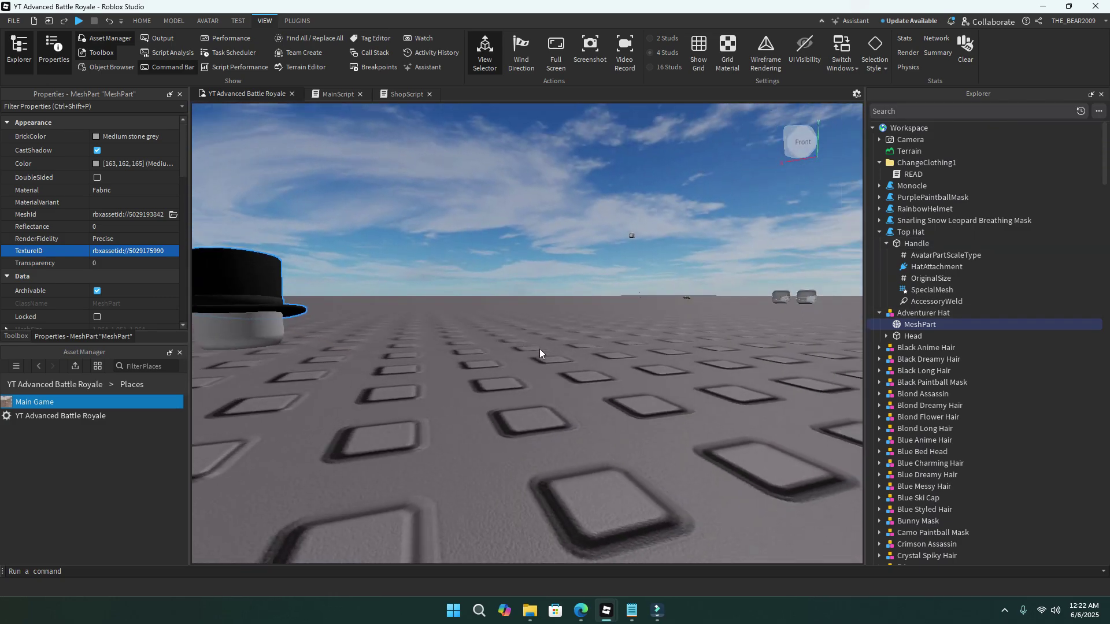
scroll(825, 313, "down", 5)
scroll(824, 313, "up", 3)
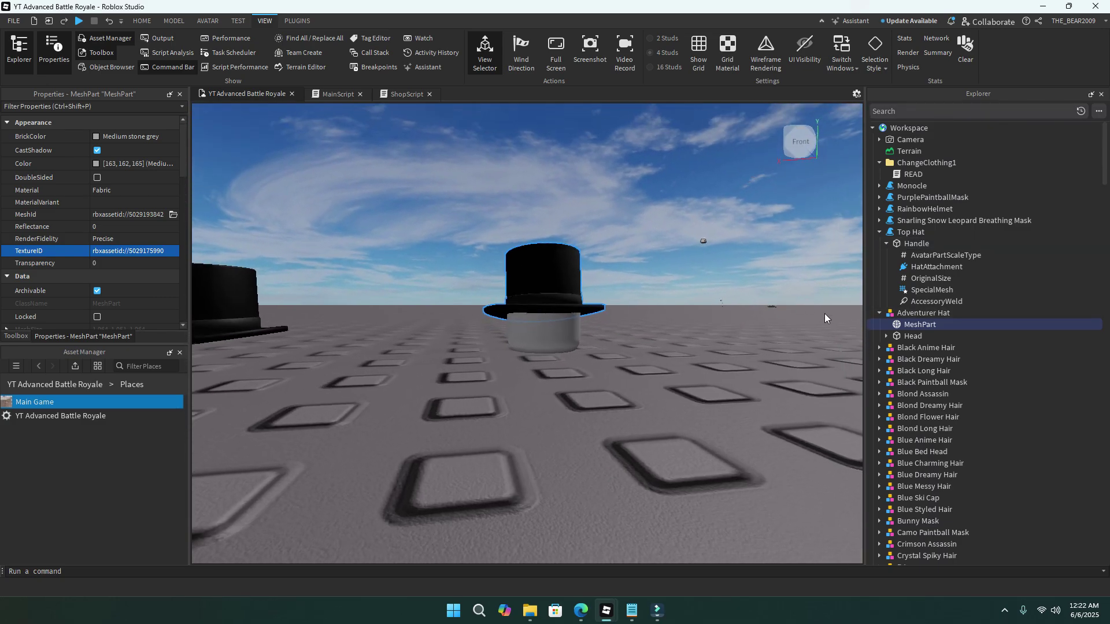
Move the modified Adventurer Hat model from Workspace into the Hats folder under ReplicatedStorage's Customization folder.
left_click_drag(922, 314, 890, 420)
scroll(936, 347, "down", 10)
scroll(944, 384, "down", 10)
scroll(912, 434, "down", 5)
scroll(912, 434, "up", 5)
key("ctrl+z")
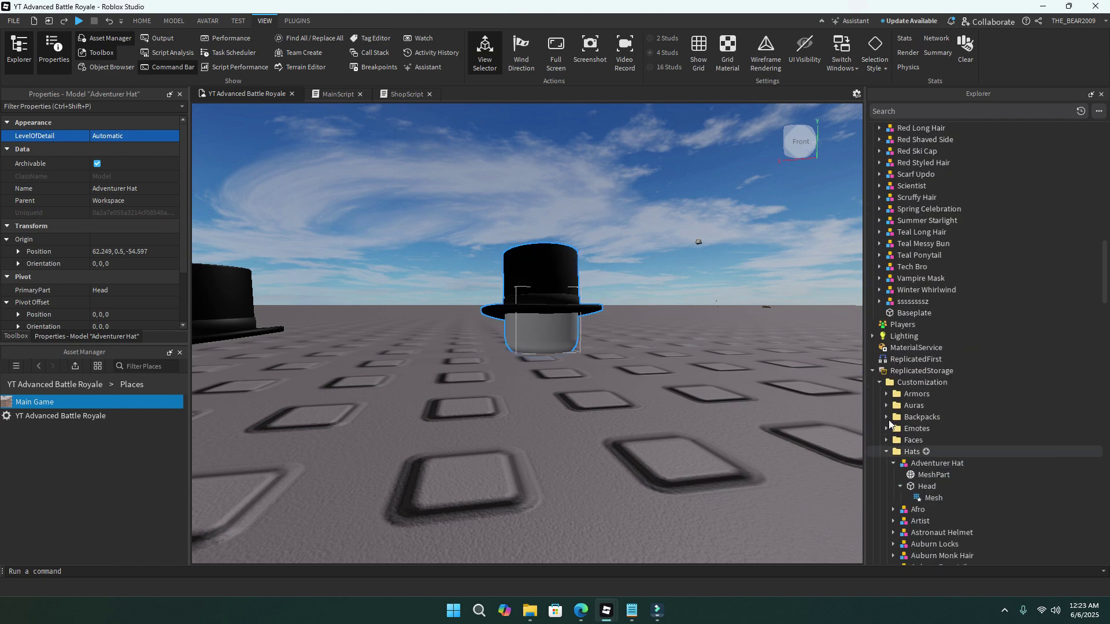
mouse_move(919, 313)
left_mouse_down()
mouse_move(942, 384)
mouse_move(905, 325)
mouse_move(905, 295)
mouse_move(919, 302)
left_mouse_up()
scroll(942, 384, "down", 15)
scroll(904, 325, "up", 5)
Rename the modified Adventurer Hat model in the Hats folder as "Top Hat".
right_click(920, 307)
left_click(946, 365)
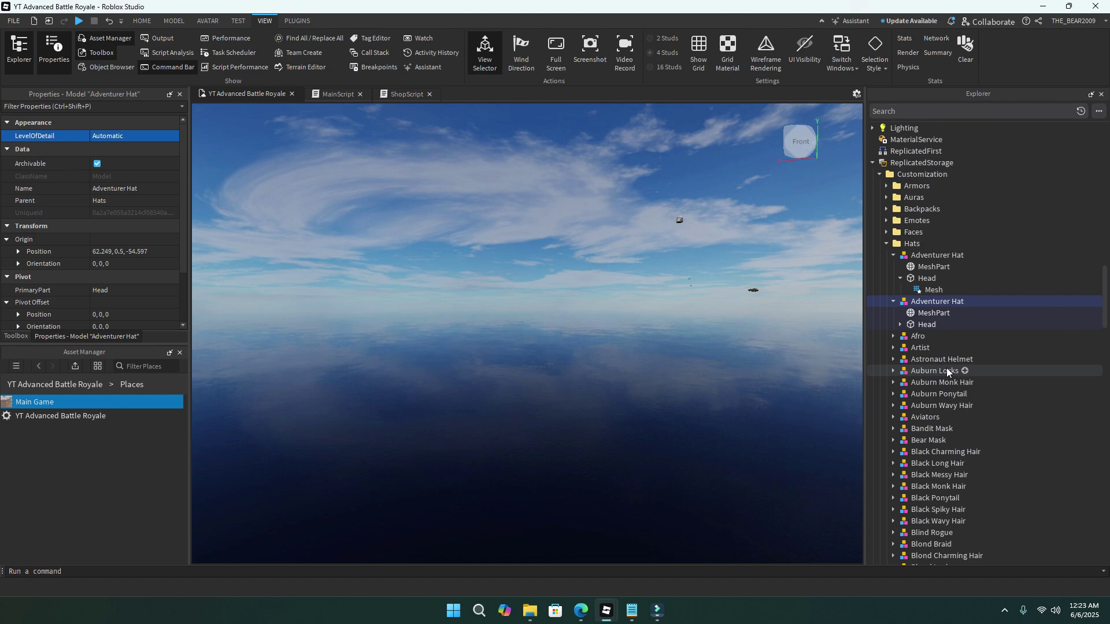
type("To")
type("p Ha")
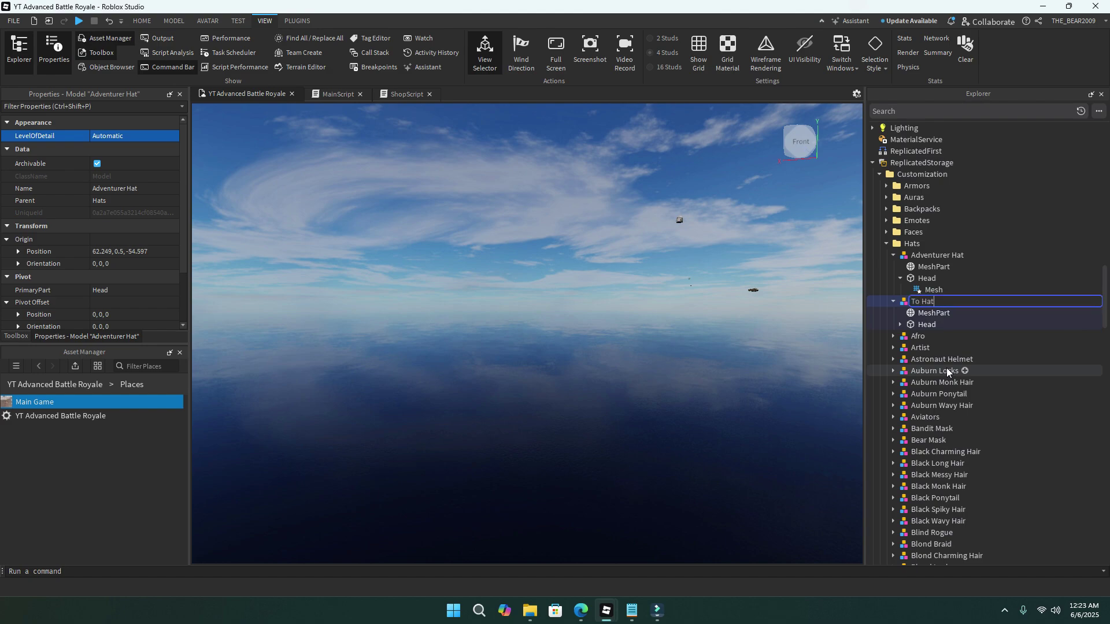
type("t")
key("Return")
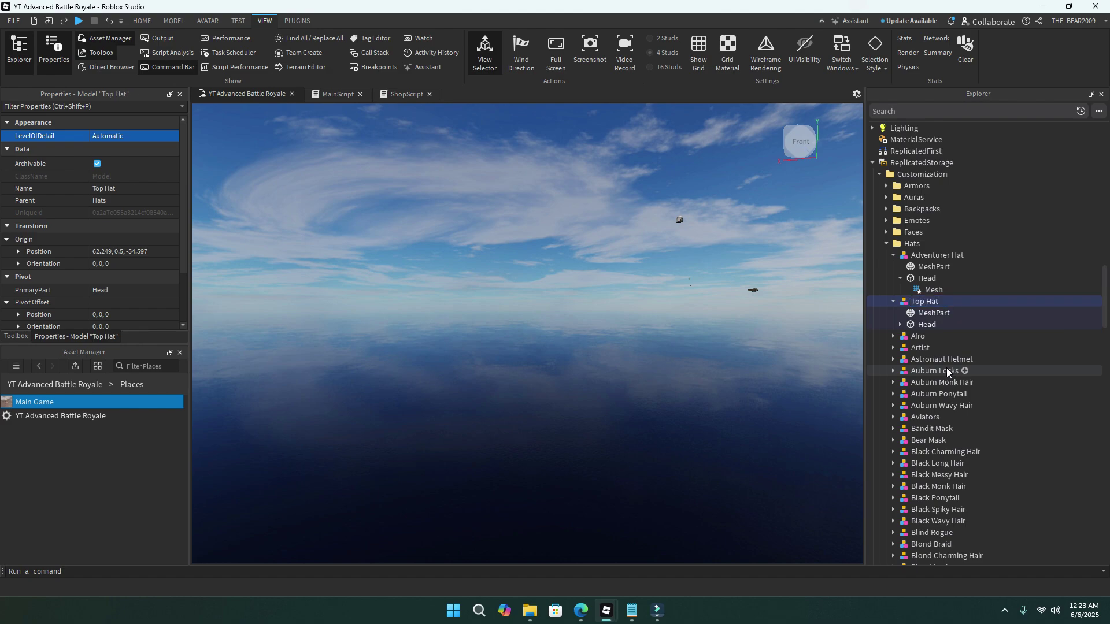
In ShopScript, replace "Gaming Headset" in the second entry of the Default shop list with "Top Hat".
scroll(962, 319, "down", 20)
scroll(928, 388, "down", 10)
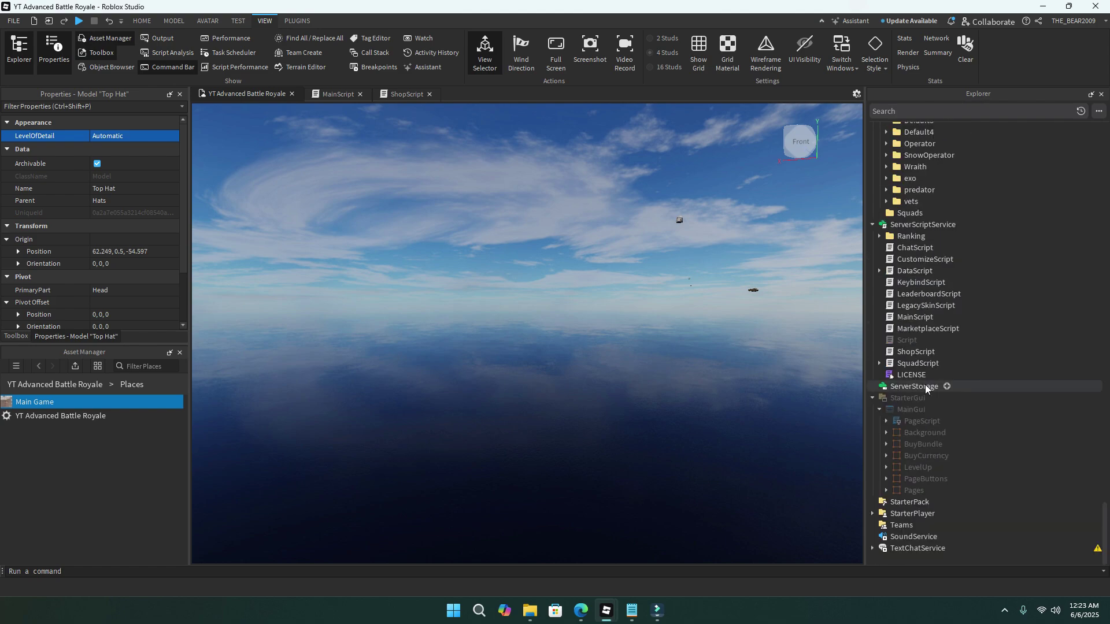
double_click(913, 351)
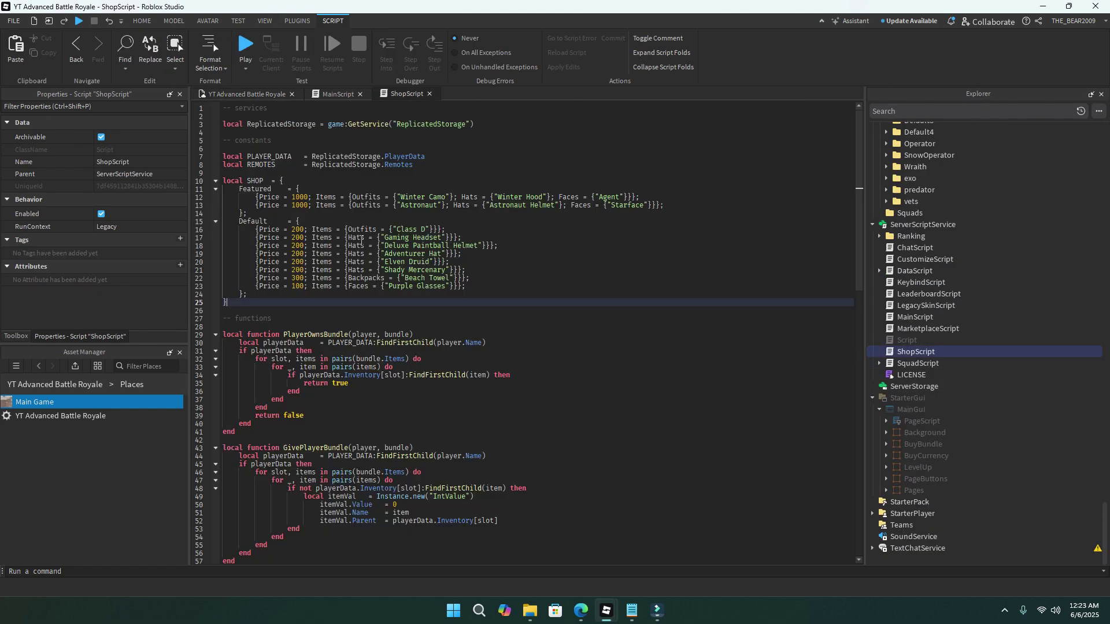
left_click_drag(384, 238, 438, 237)
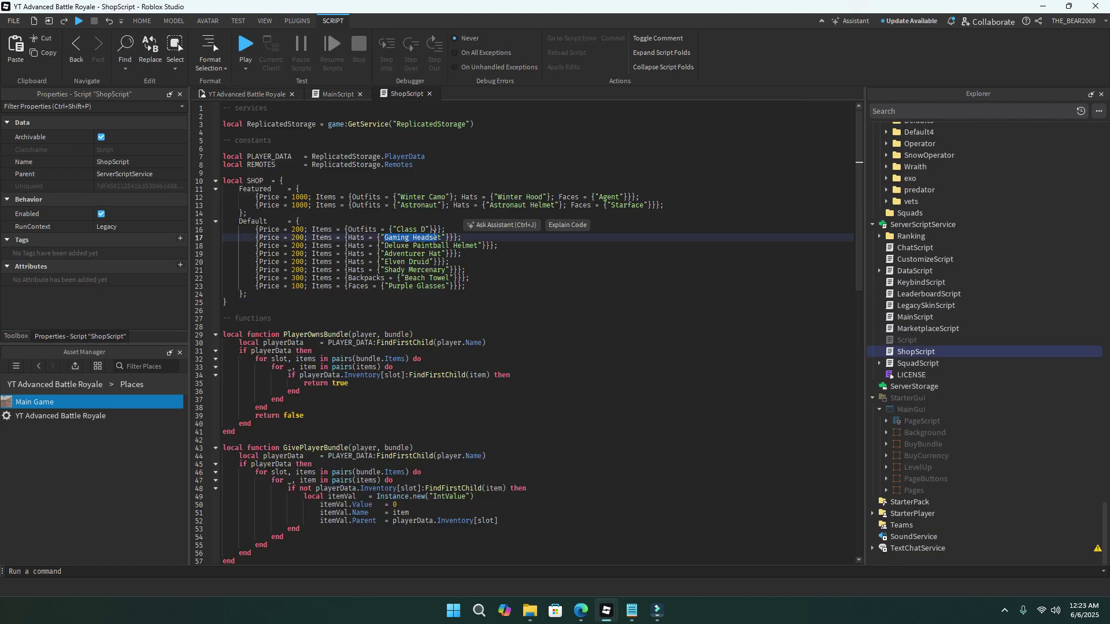
type("Top")
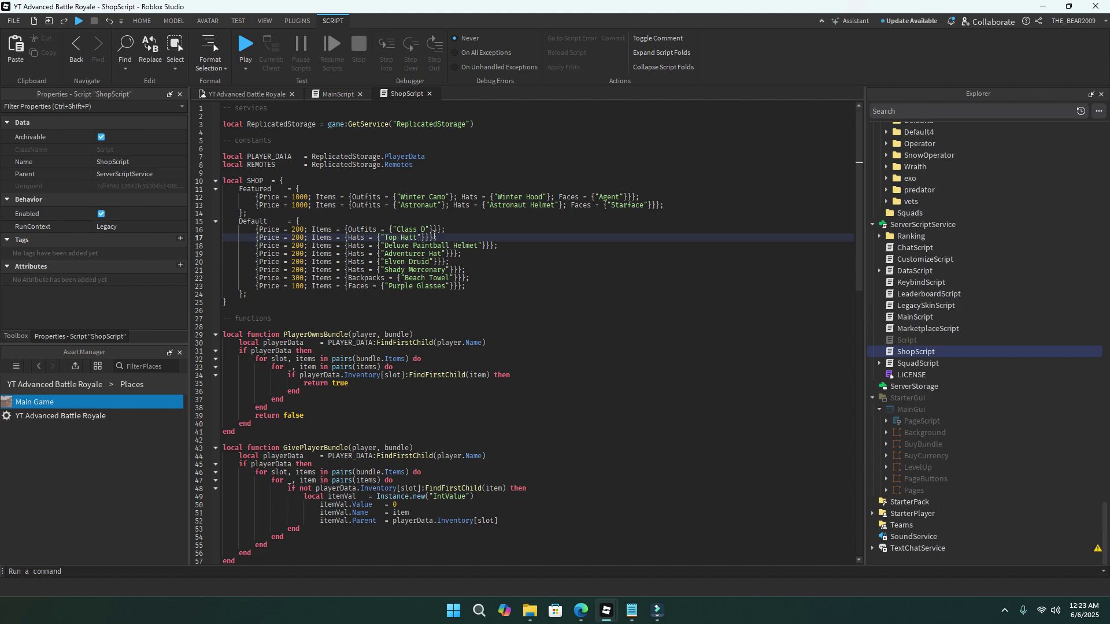
Playtest the game, open the Top Hat's purchase prompt in the shop, and cancel it.
left_click(232, 94)
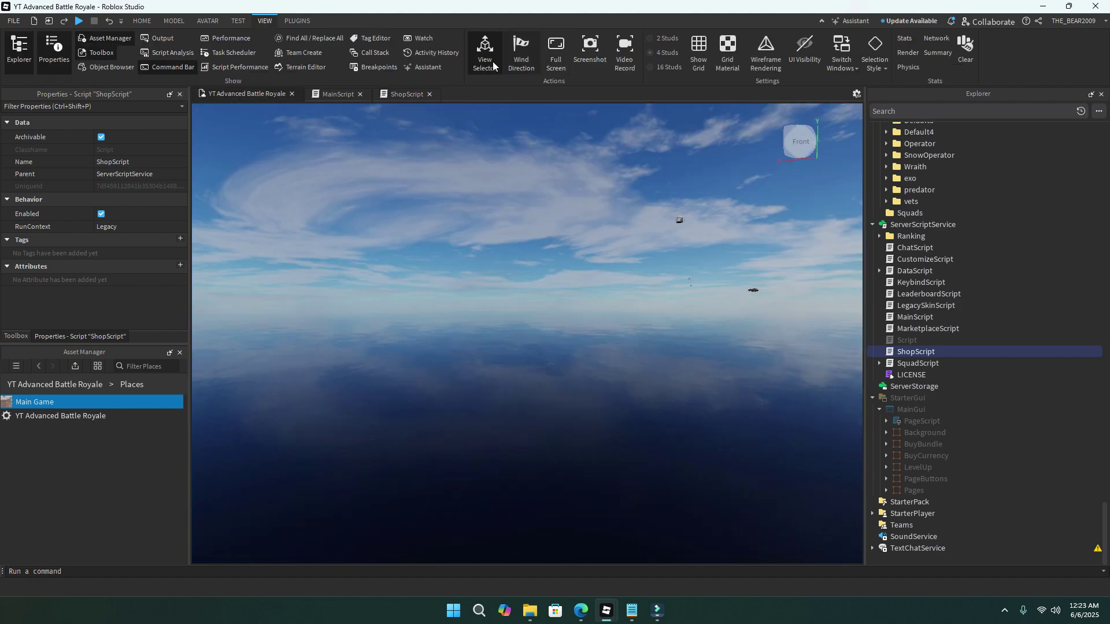
left_click(80, 21)
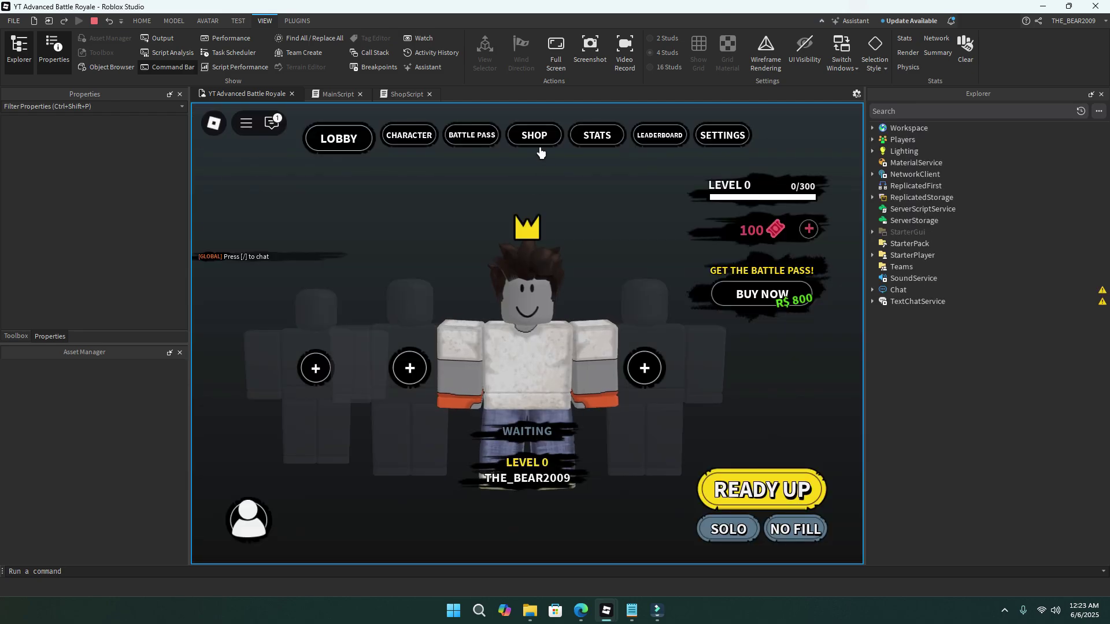
left_click(540, 154)
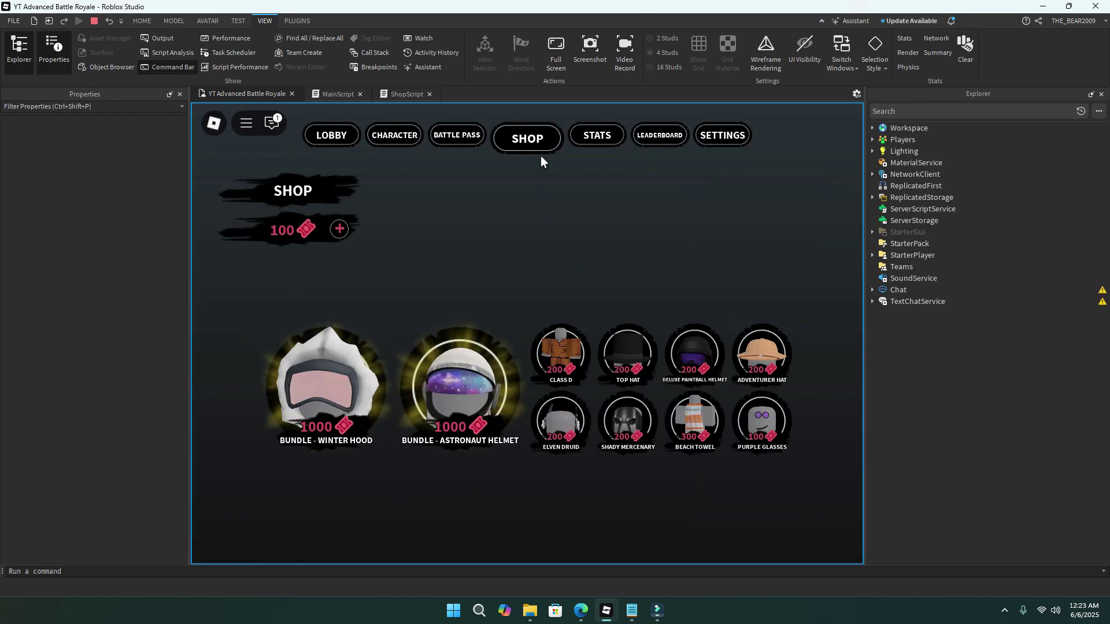
left_click(615, 374)
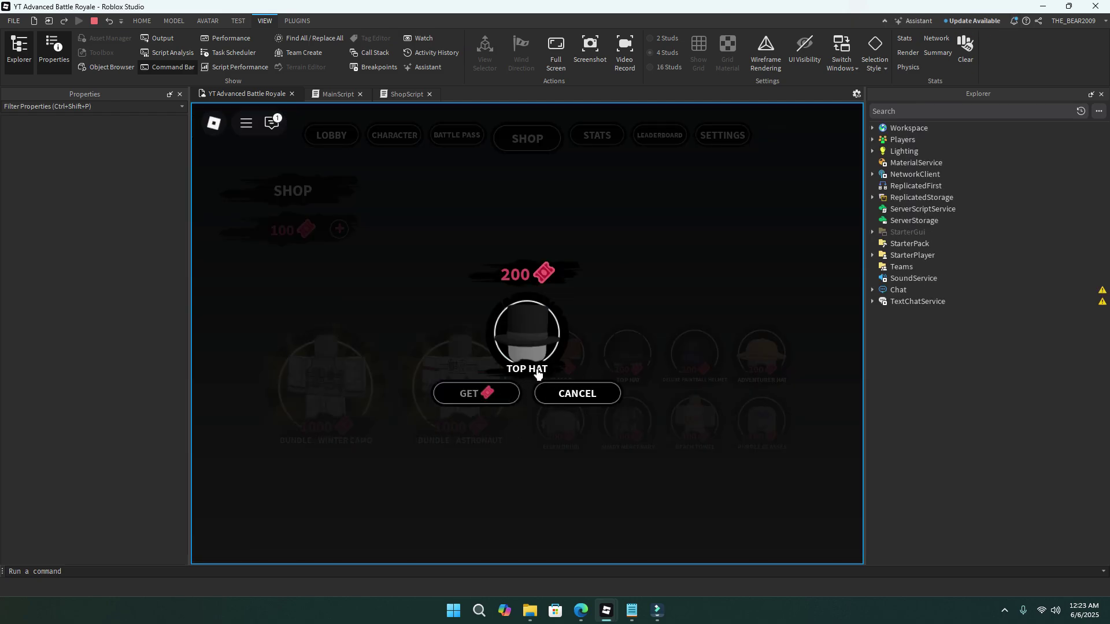
left_click(570, 393)
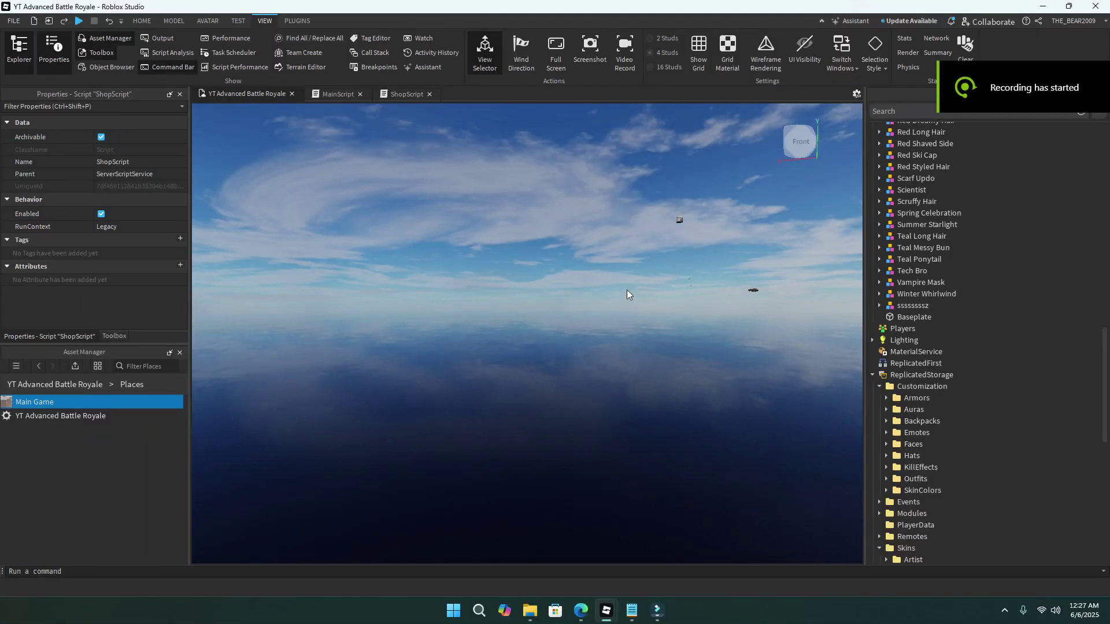
Expand the Emotes folder under Customization and select the Backflip animation to view its AnimationId.
left_click(886, 433)
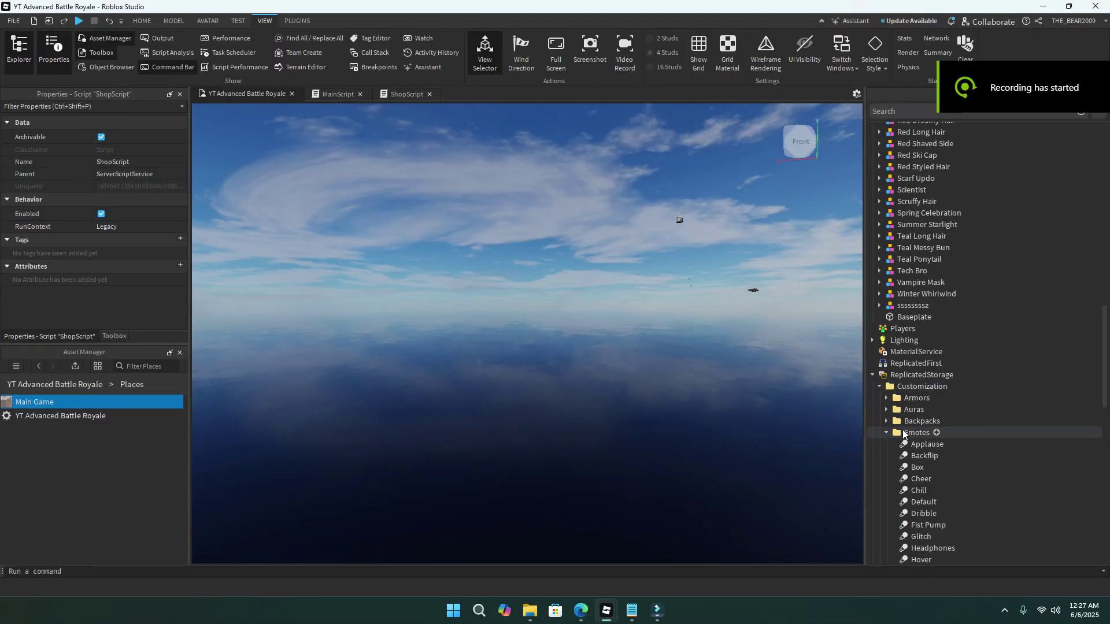
scroll(902, 428, "down", 2)
left_click(915, 387)
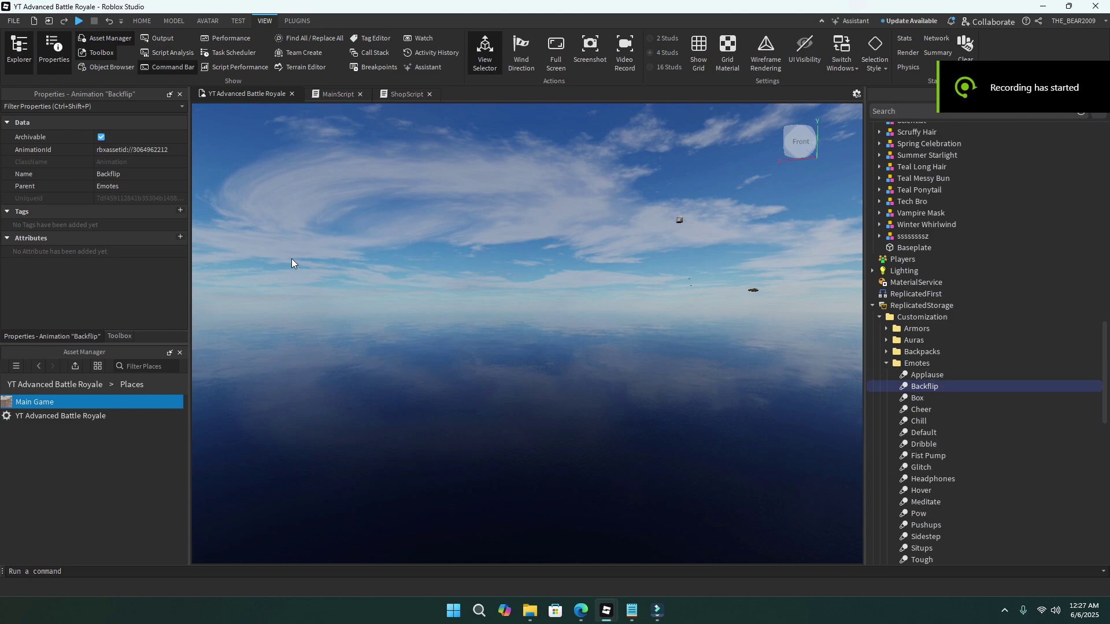
Duplicate the Applause animation in the Emotes folder and rename the copy as "Dance 2".
left_click(926, 376)
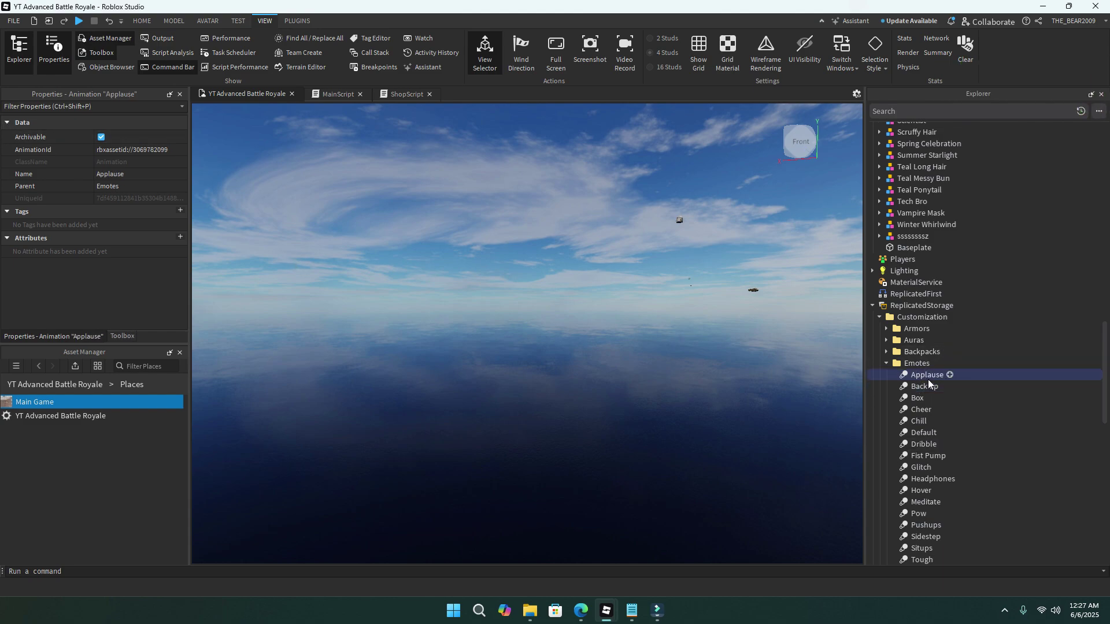
mouse_move(928, 374)
left_mouse_down()
mouse_move(900, 252)
mouse_move(919, 381)
left_mouse_up()
right_click(919, 384)
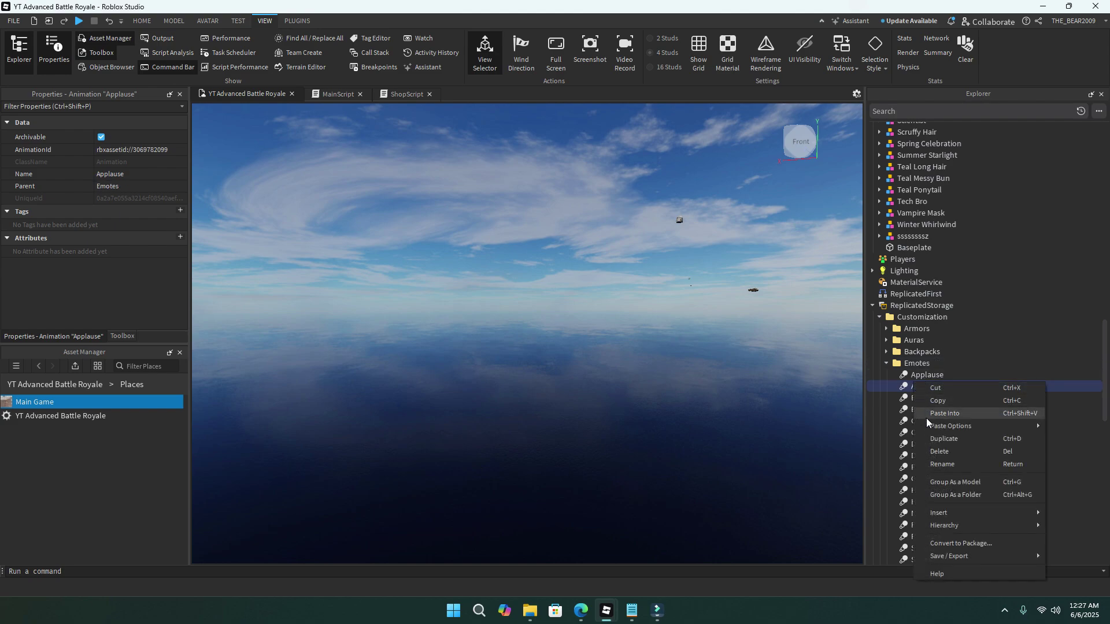
left_click(942, 461)
type("Dance")
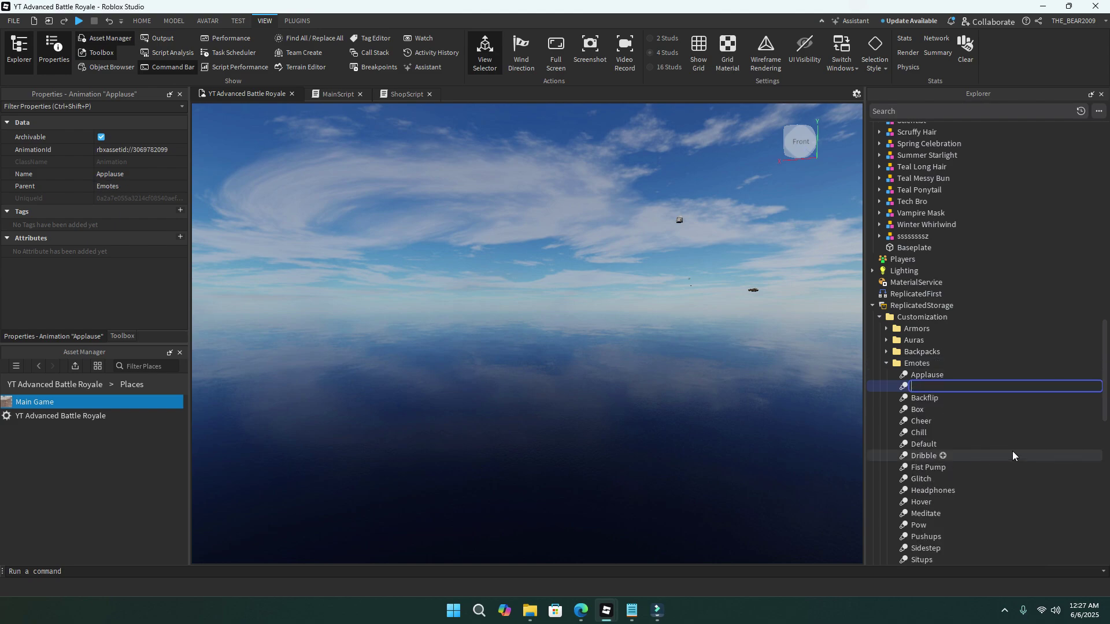
type(" 2")
key("Return")
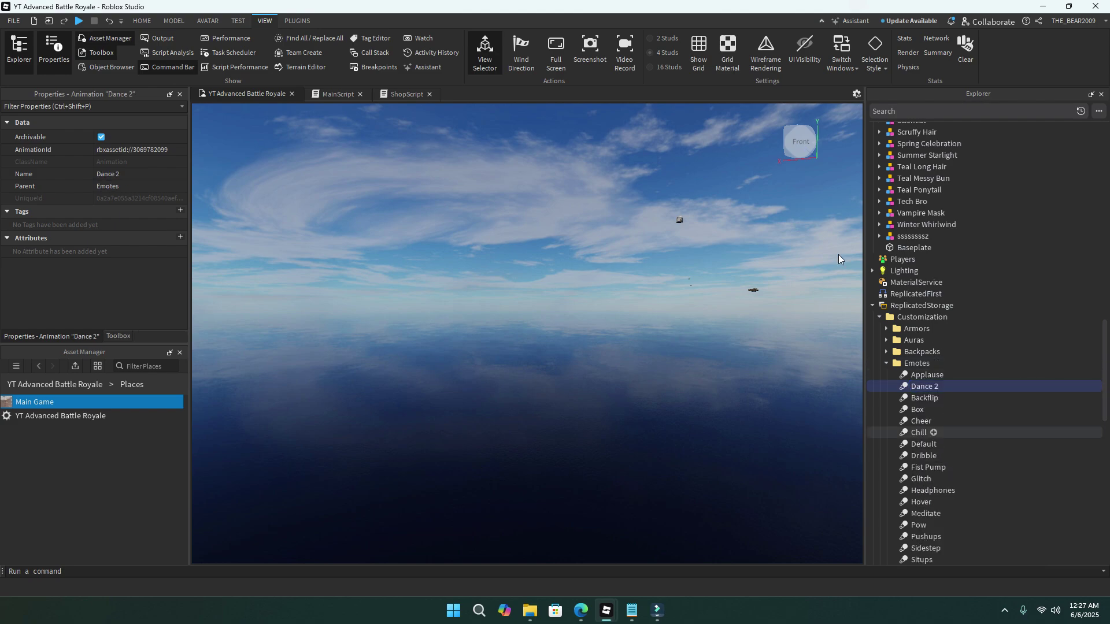
Search the Toolbox models for "Fortnite dance".
left_click(118, 336)
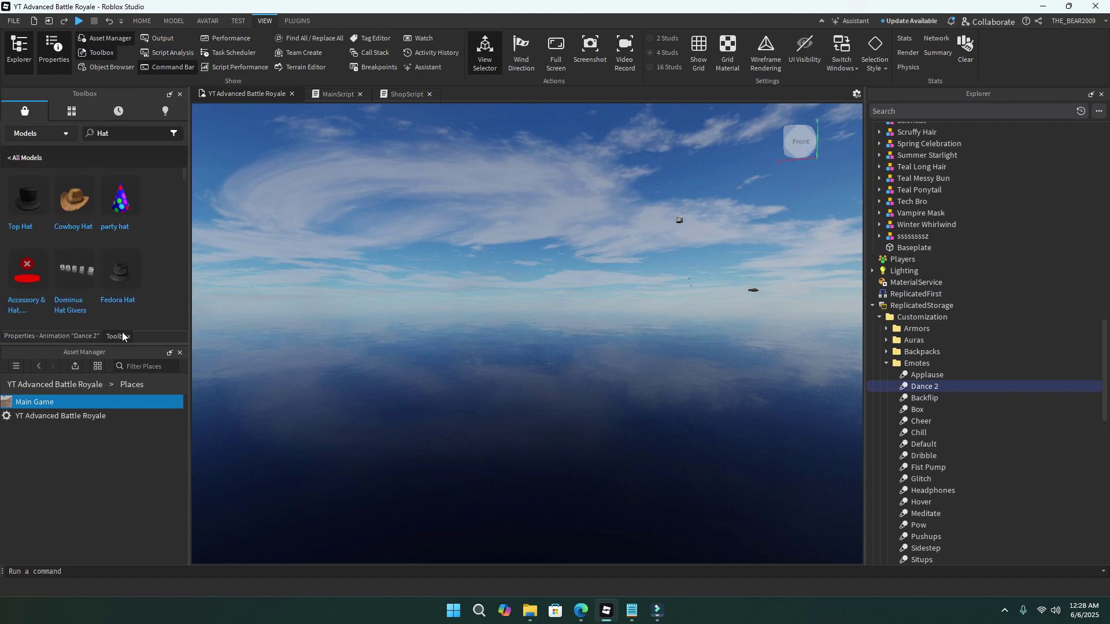
left_click(133, 134)
type("Dance")
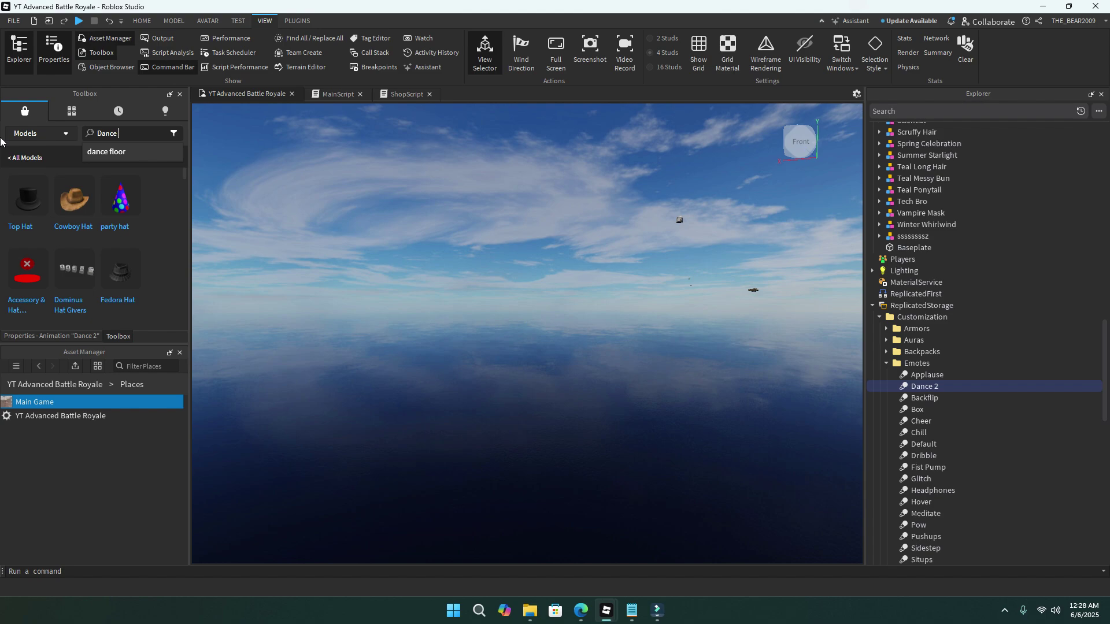
key("BackSpace")
key("BackSpace")
key("BackSpace")
key("BackSpace")
key("BackSpace")
type("Fortnite")
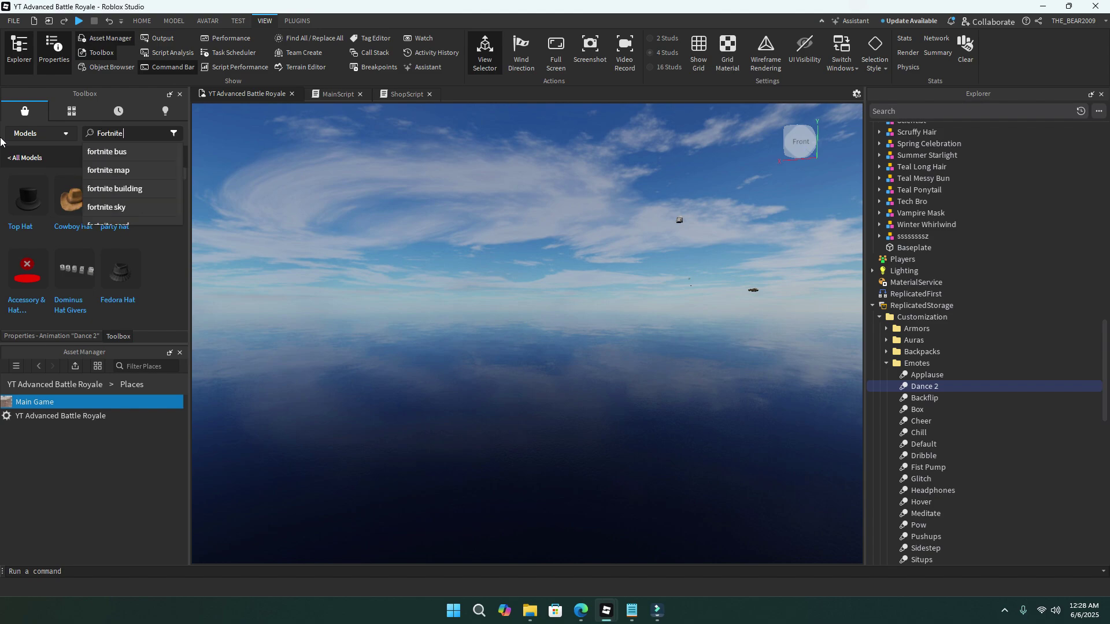
type(" dance")
key("Return")
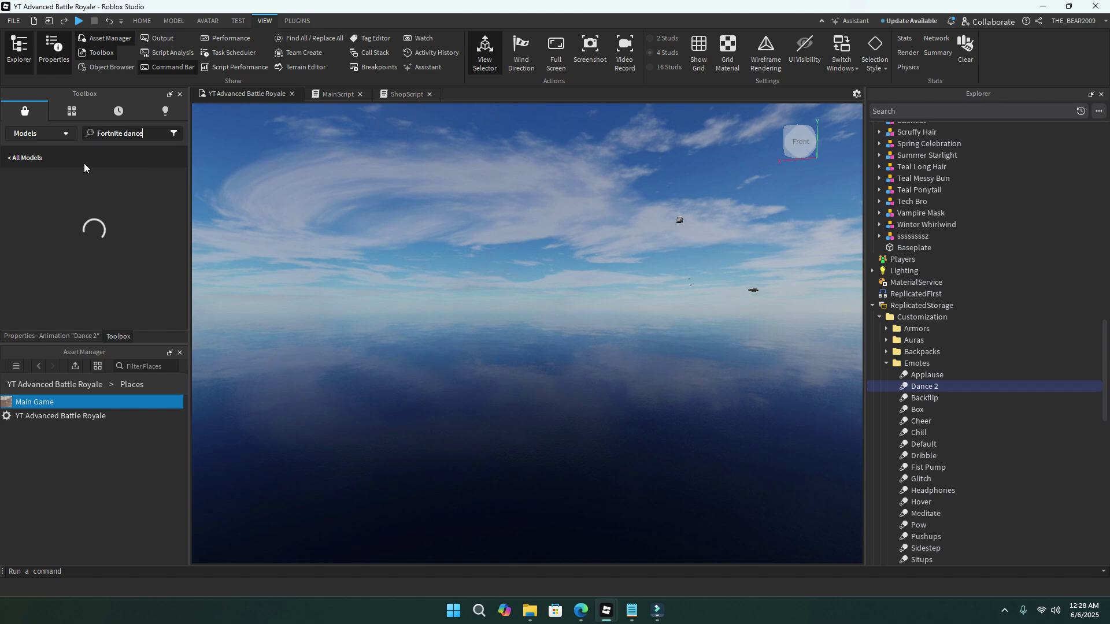
Insert the All Fortnite Dances rig onto the baseplate and focus the view on it.
right_click_drag(272, 237, 338, 255)
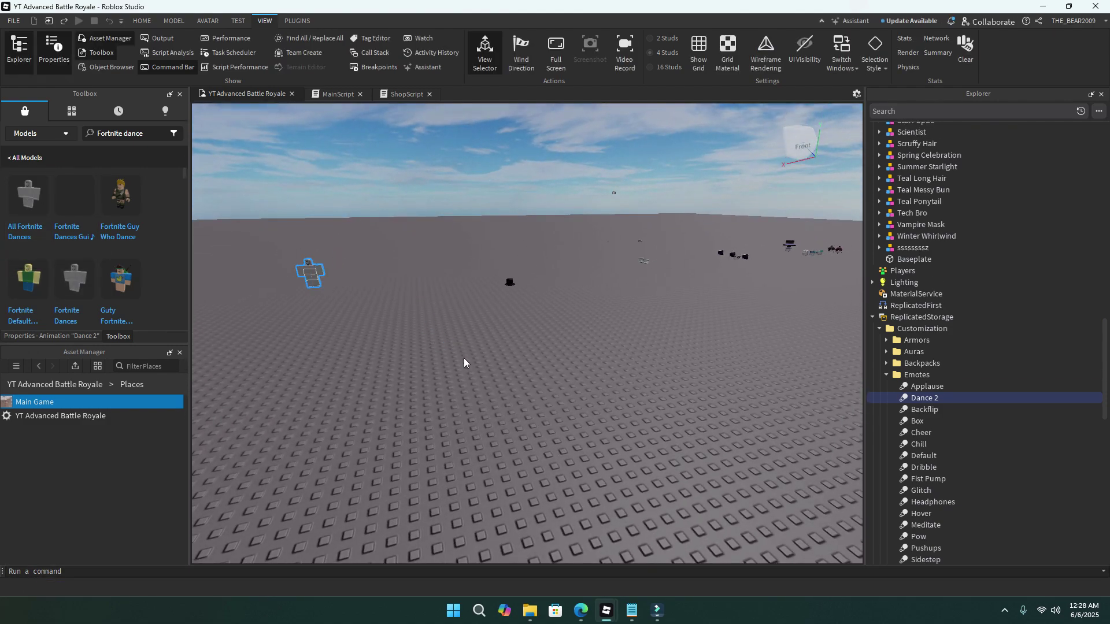
right_click_drag(379, 324, 379, 325)
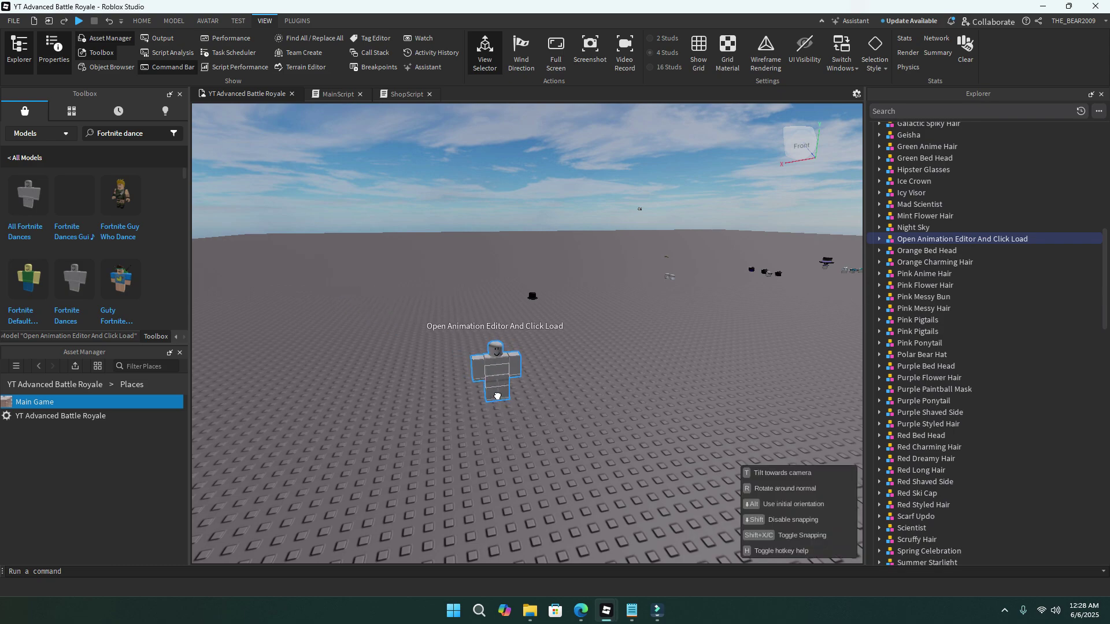
left_click(506, 399)
key("f")
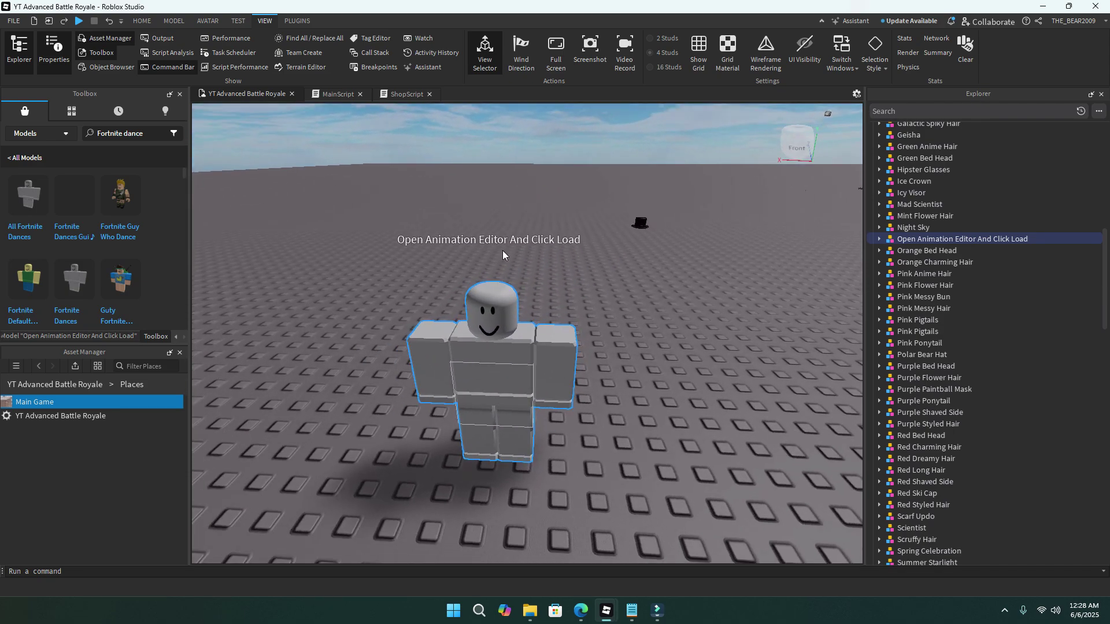
Open the dance rig in the Animation Editor and accept the clip migration dialog with all clips set to Ignore.
left_click(209, 21)
left_click(516, 58)
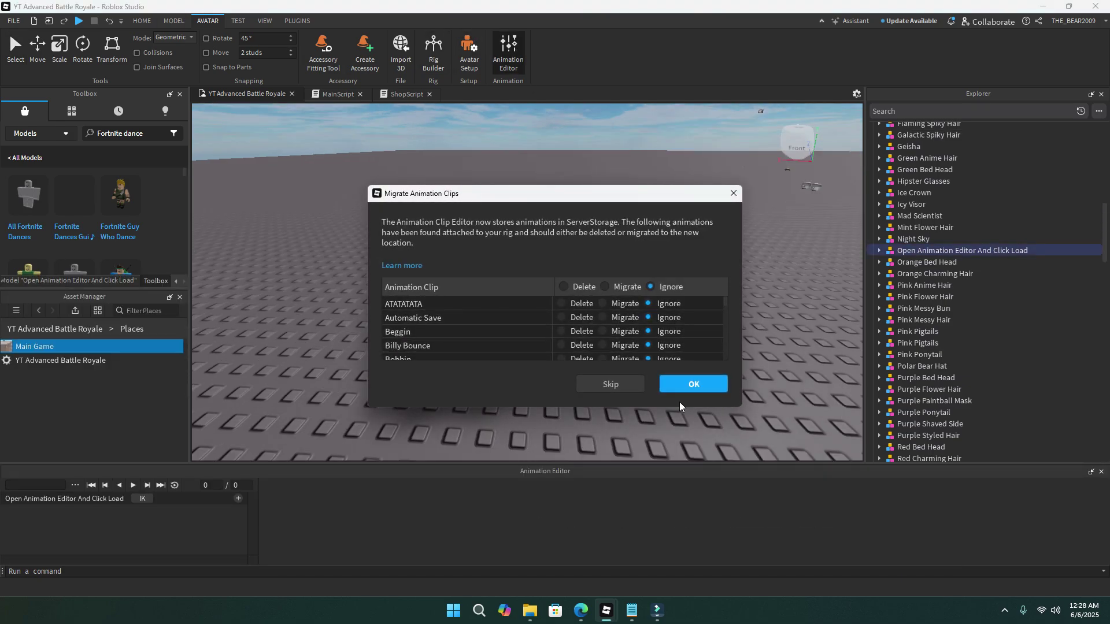
left_click(698, 385)
Load the rig's Crackdown clip in the Animation Editor and preview the dance.
right_click_drag(542, 388, 370, 386)
left_click(75, 485)
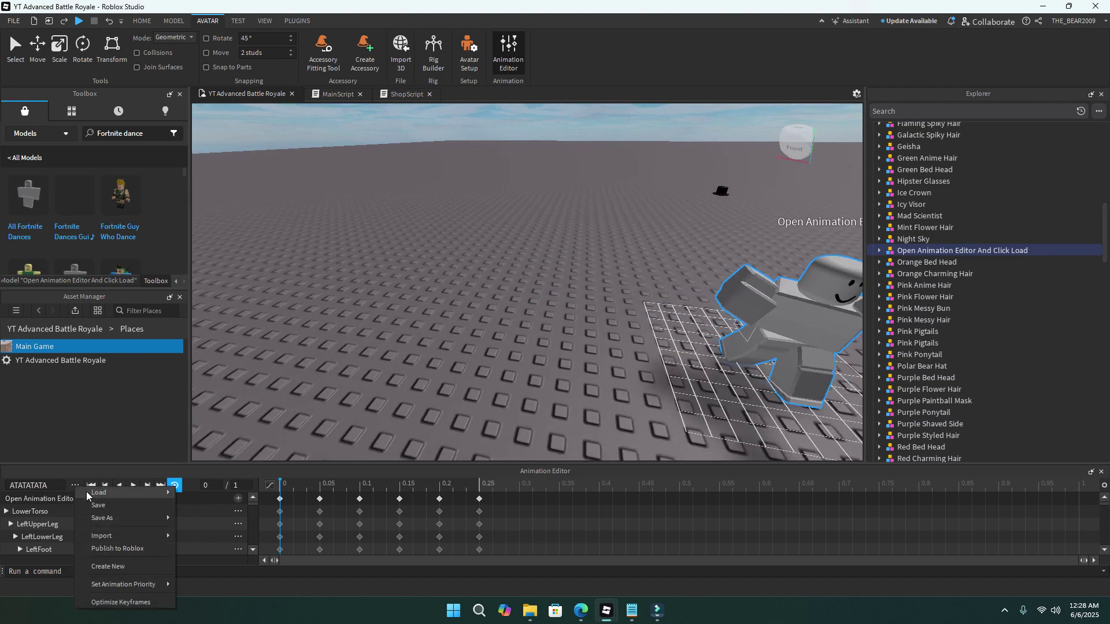
mouse_move(101, 493)
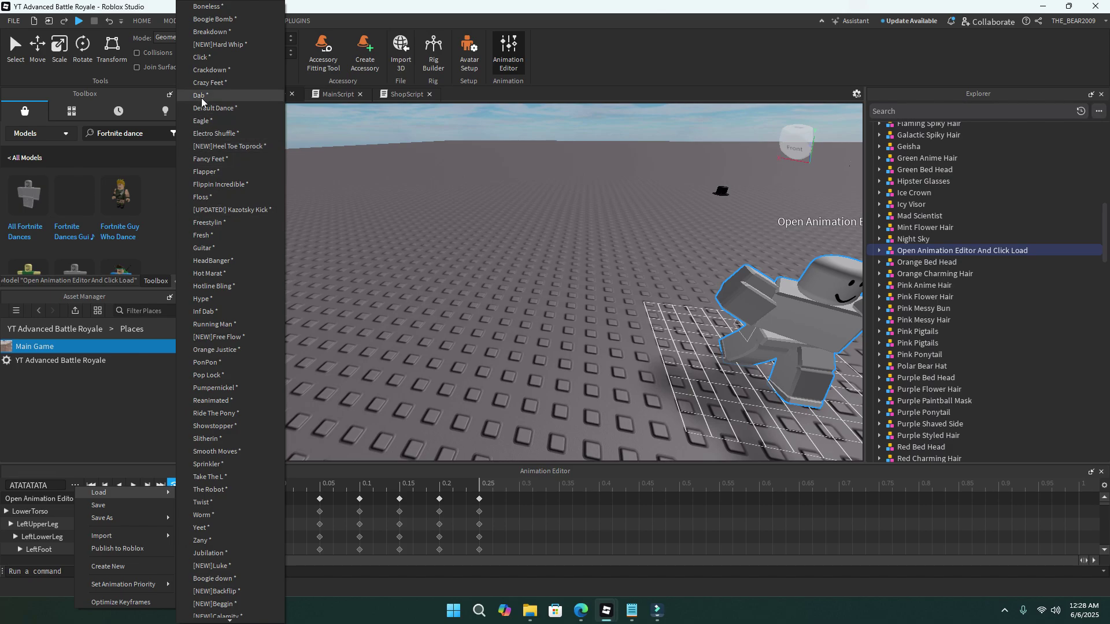
left_click(210, 70)
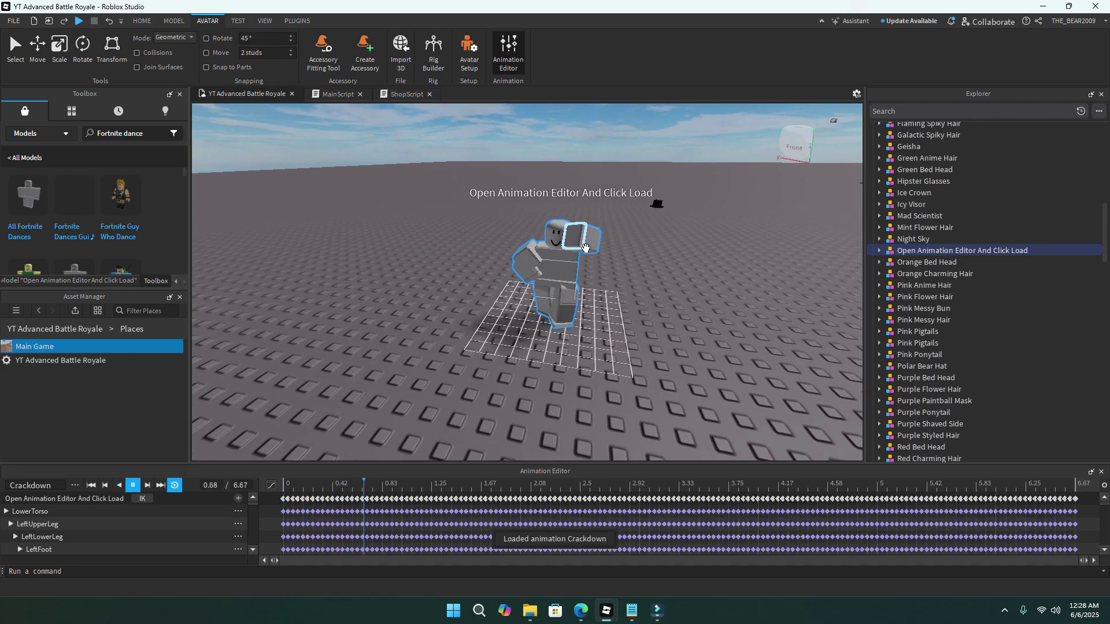
Publish the Crackdown animation to Roblox with the creator left as Me, and close the upload dialog once it finishes.
left_click(74, 485)
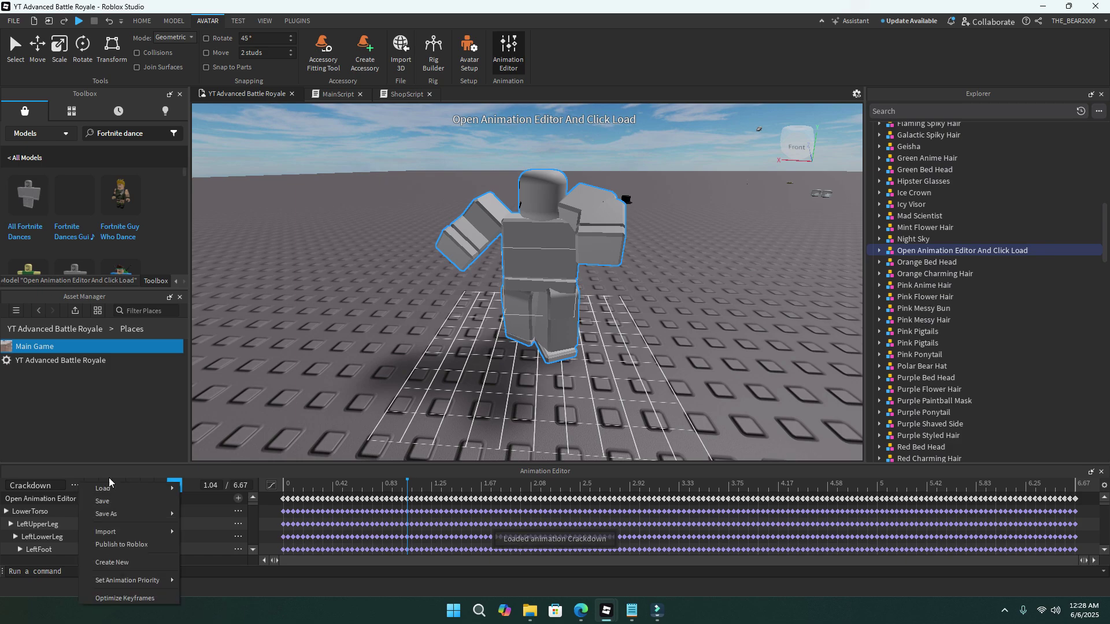
left_click(121, 545)
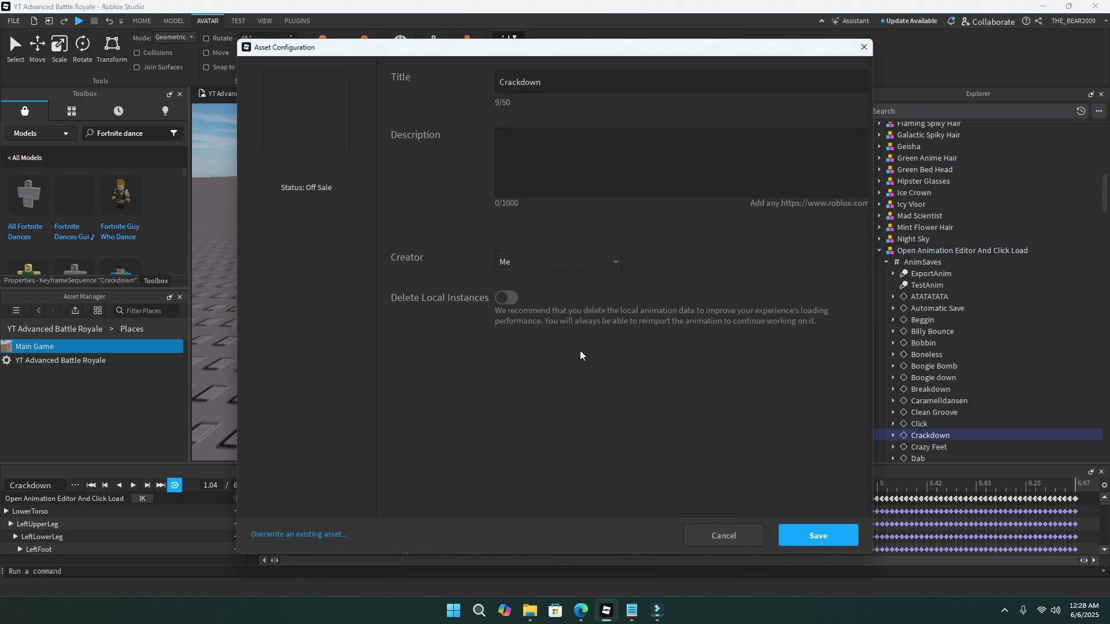
left_click(535, 263)
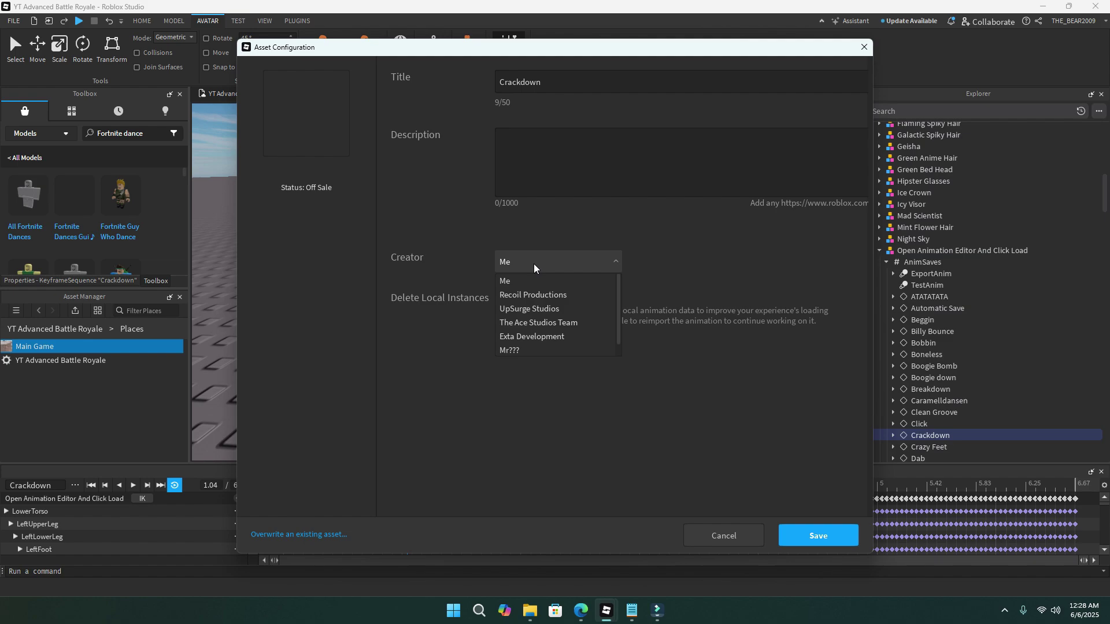
left_click(661, 308)
left_click(818, 536)
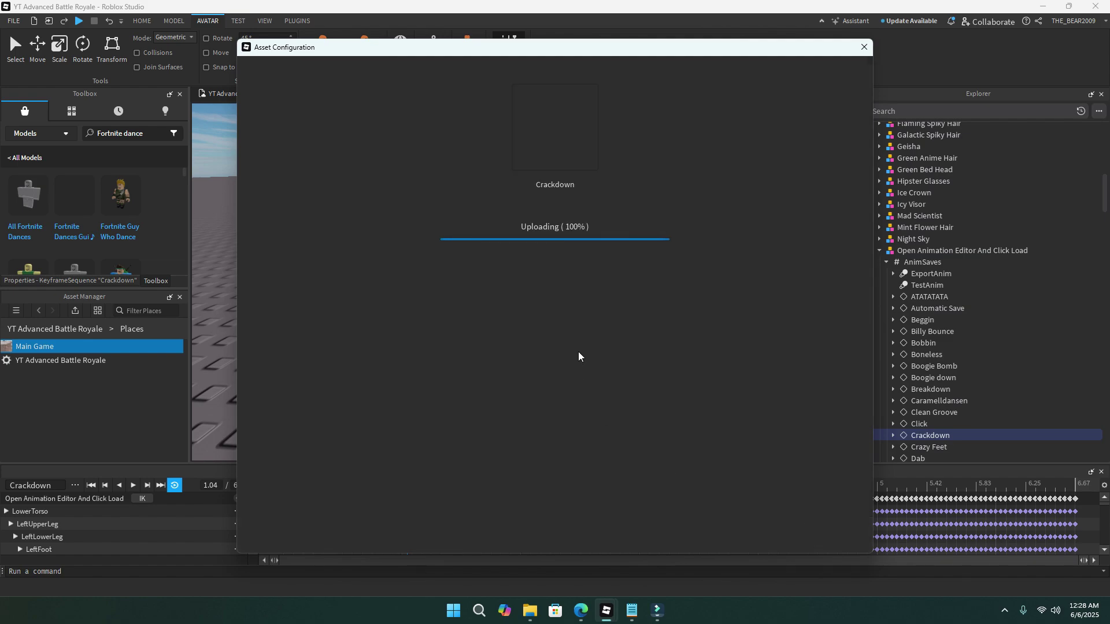
left_click(555, 514)
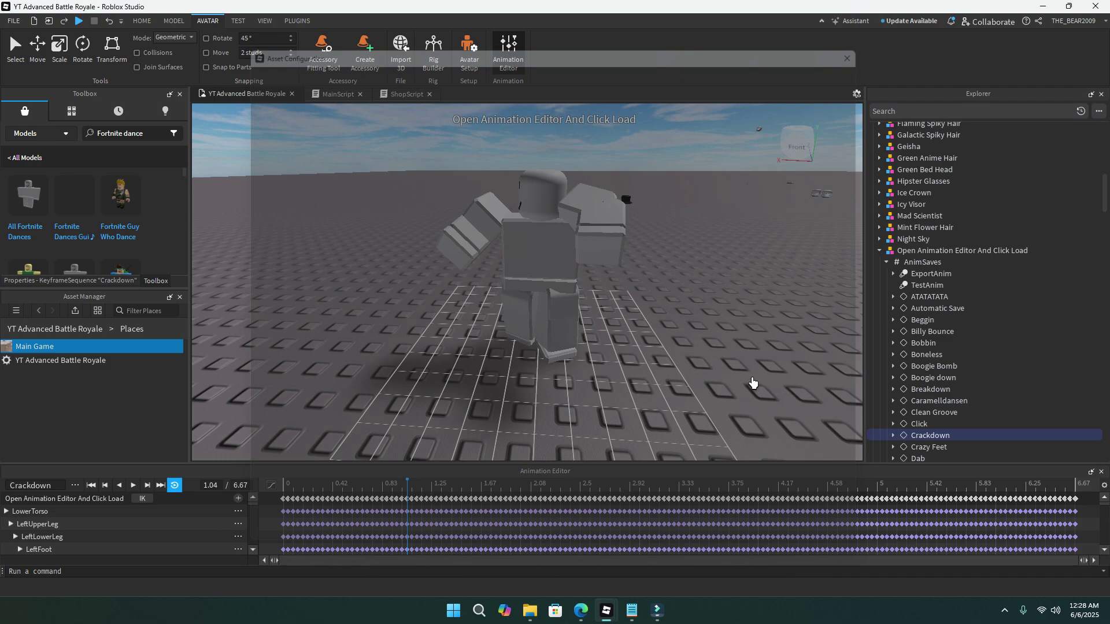
scroll(930, 315, "down", 20)
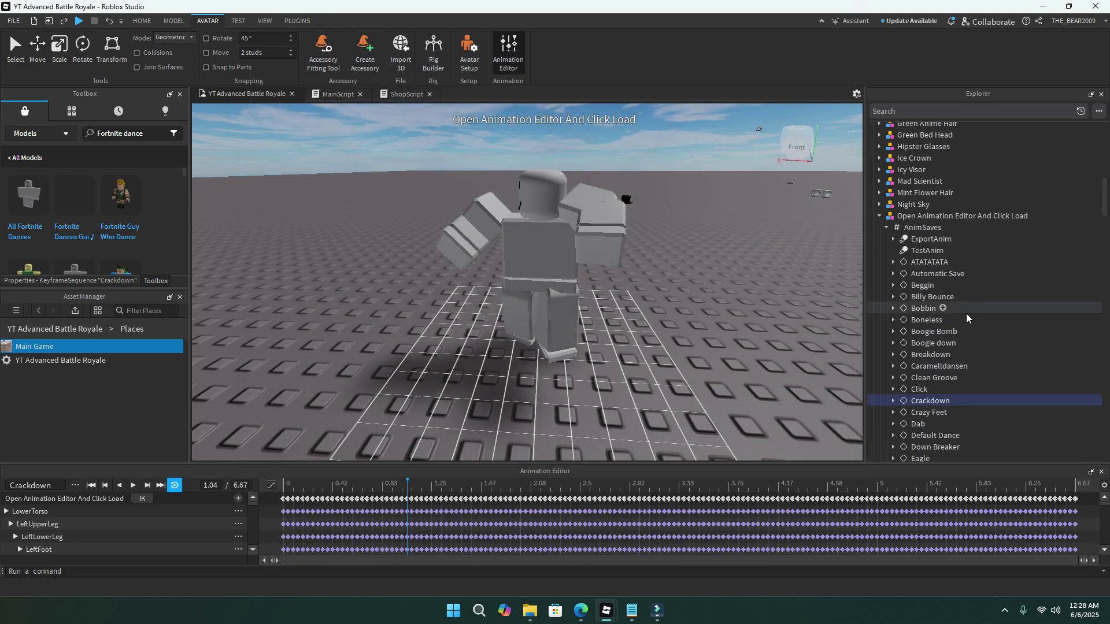
scroll(930, 315, "down", 4)
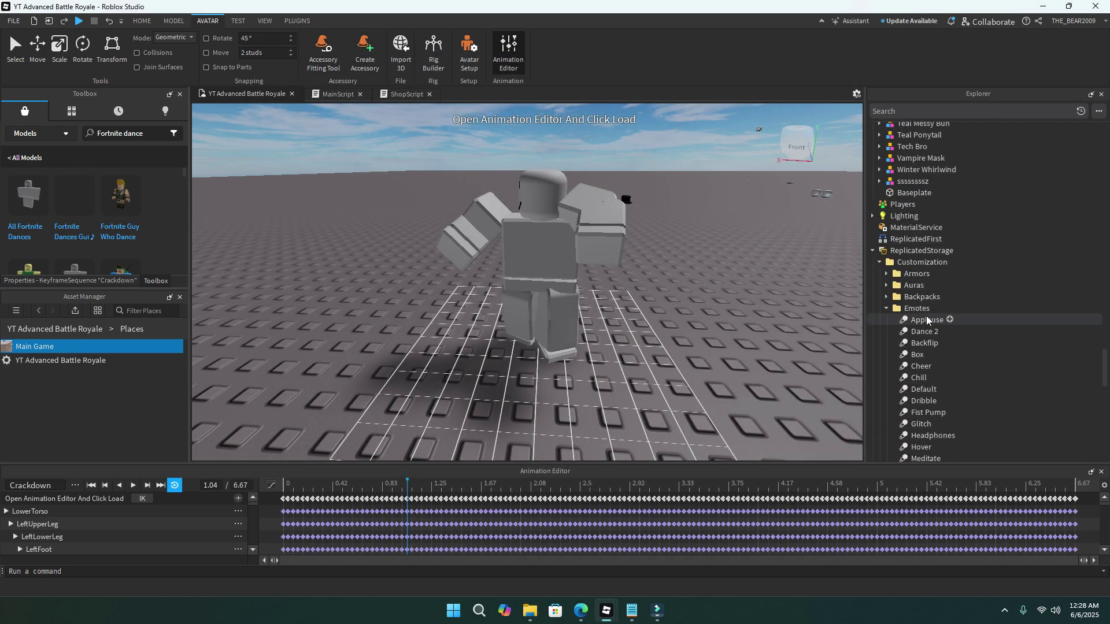
left_click(899, 331)
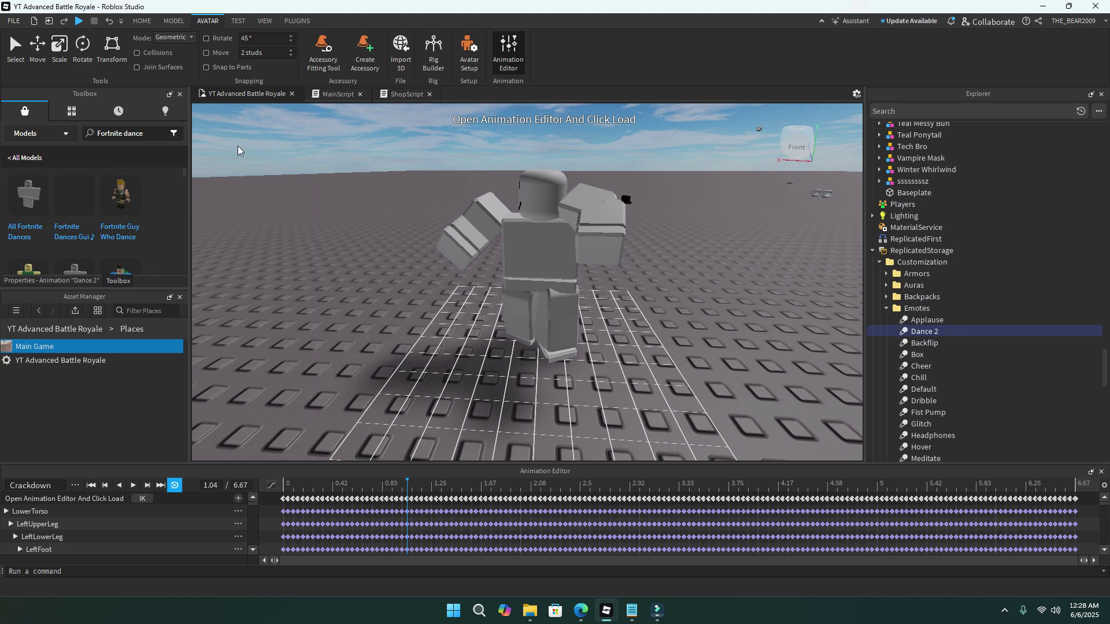
left_click(264, 20)
left_click(110, 67)
left_click(65, 62)
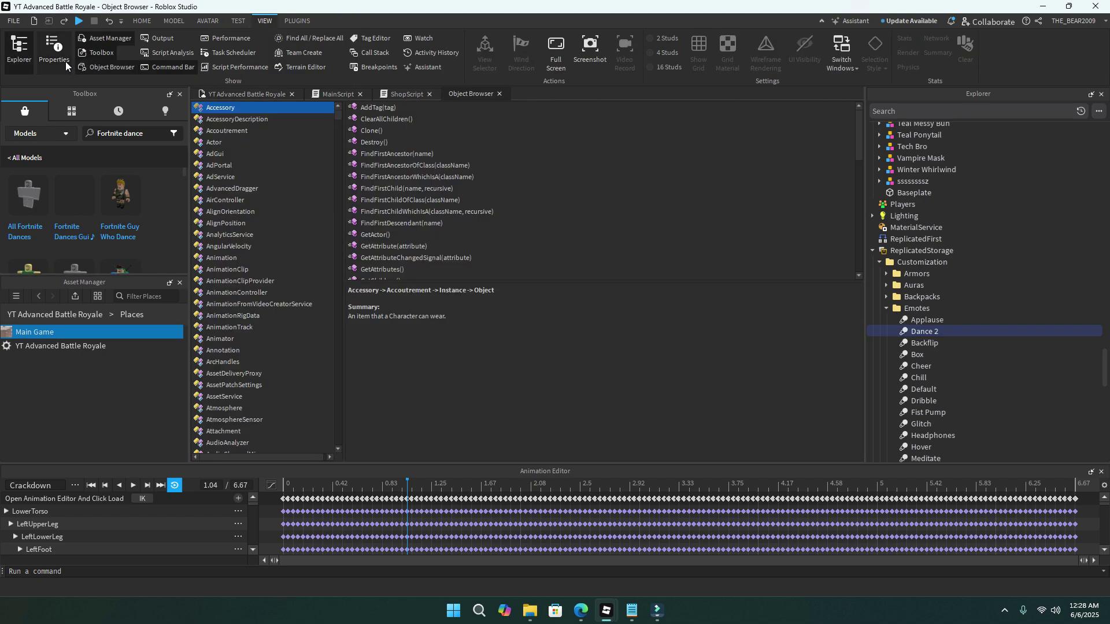
left_click(65, 61)
left_click(134, 149)
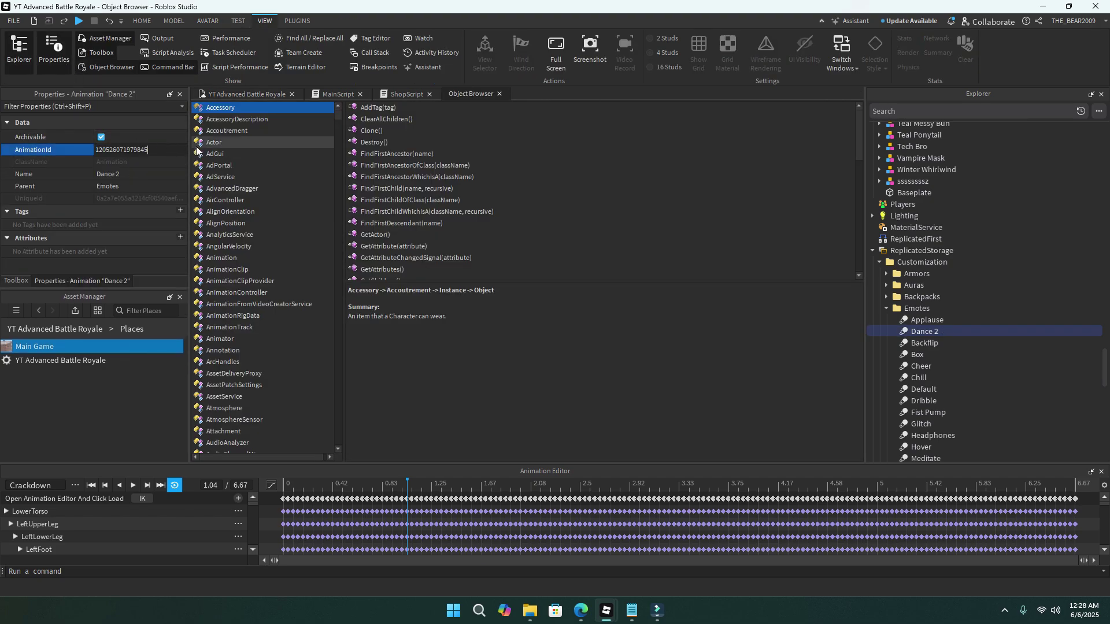
left_click(218, 95)
In ShopScript, change the second entry of the Default shop list from a hat to Emotes with the item "Dance 2".
scroll(929, 311, "down", 10)
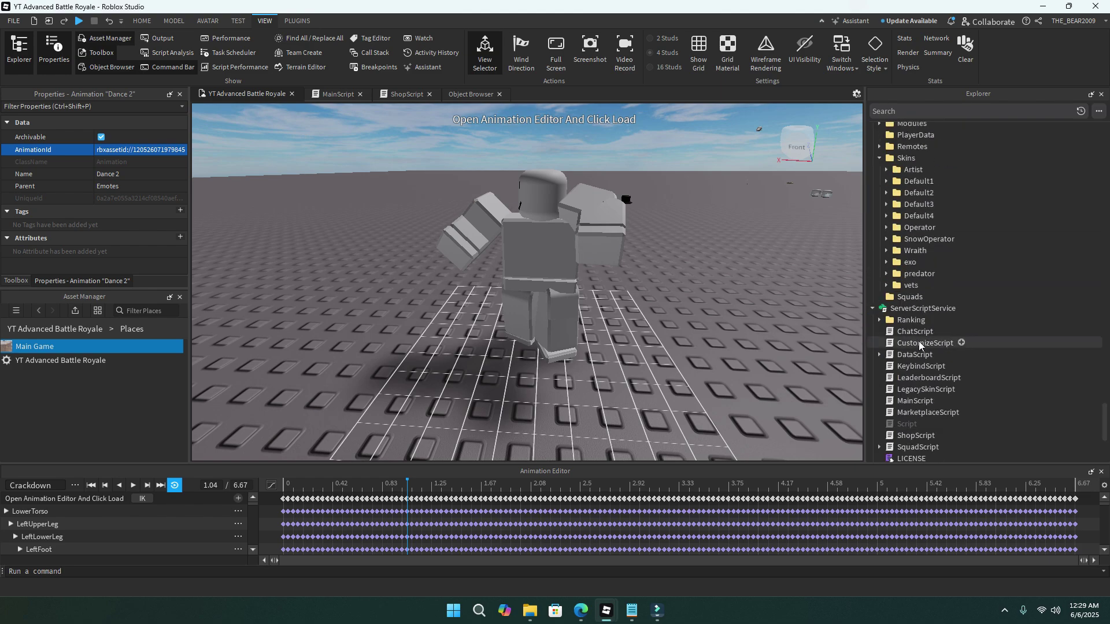
double_click(912, 331)
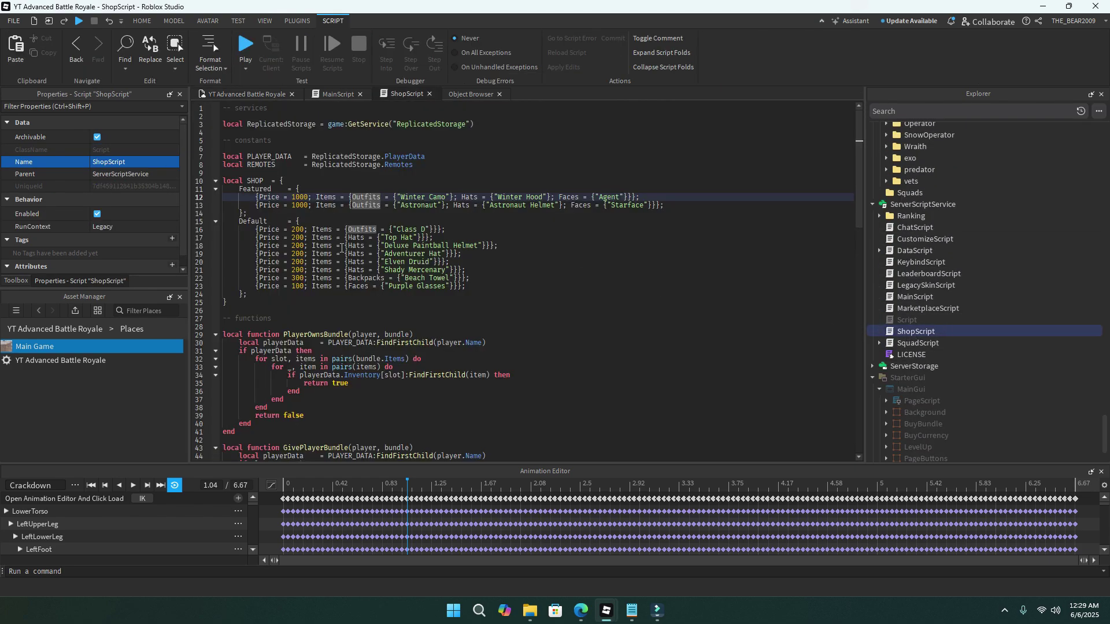
double_click(357, 238)
type("Emotes")
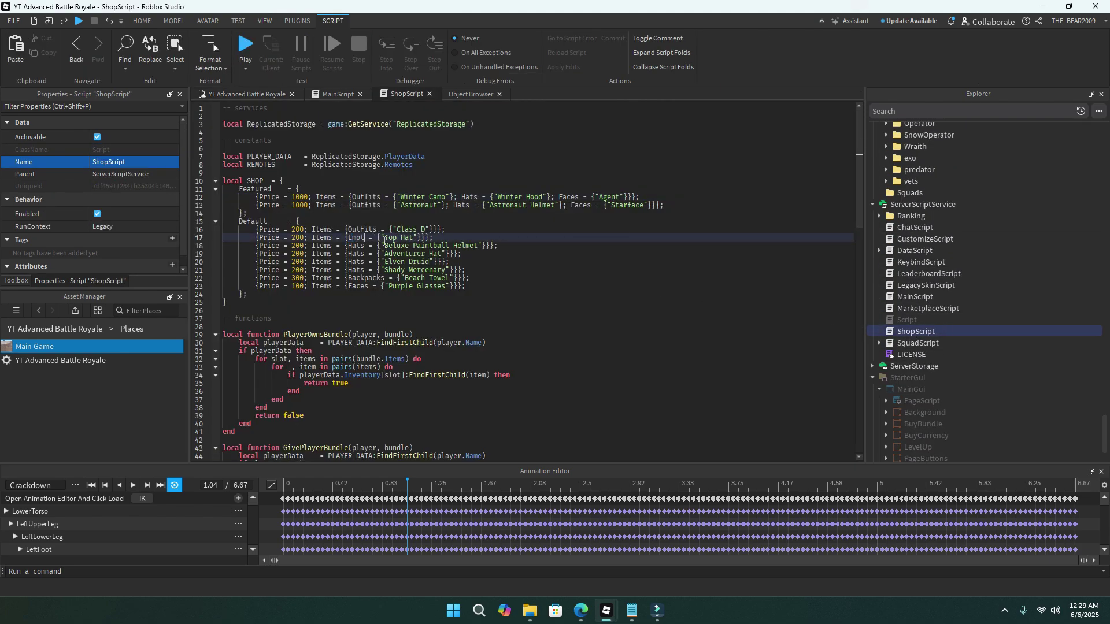
left_click_drag(396, 238, 423, 238)
type("Dance")
Playtest the game, open the shop, and select the Dance 2 emote offer.
key("F5")
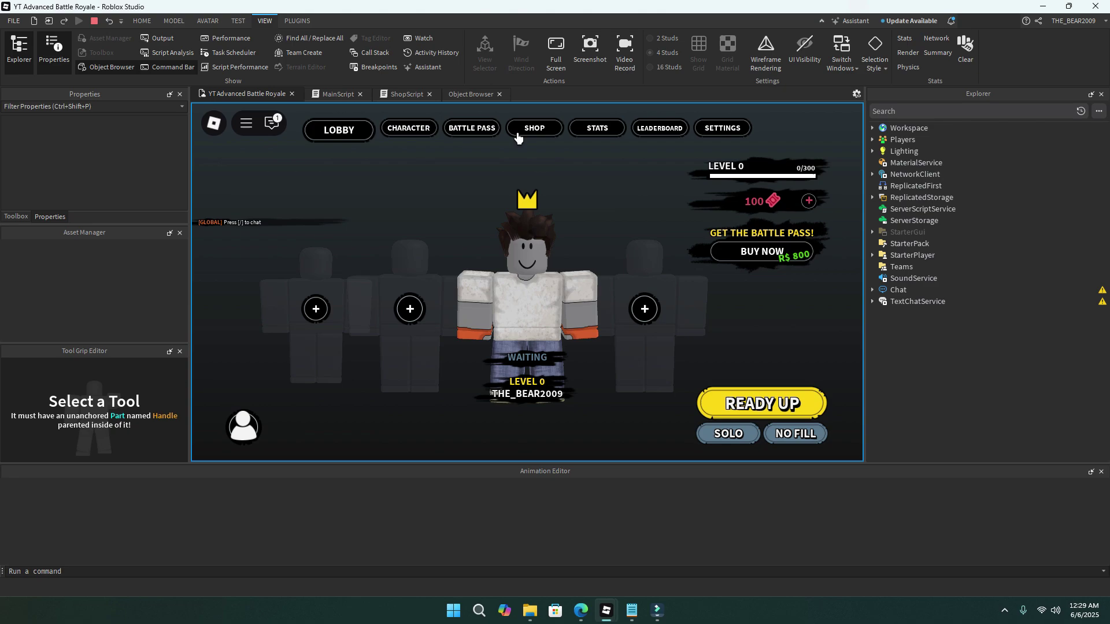
left_click(527, 138)
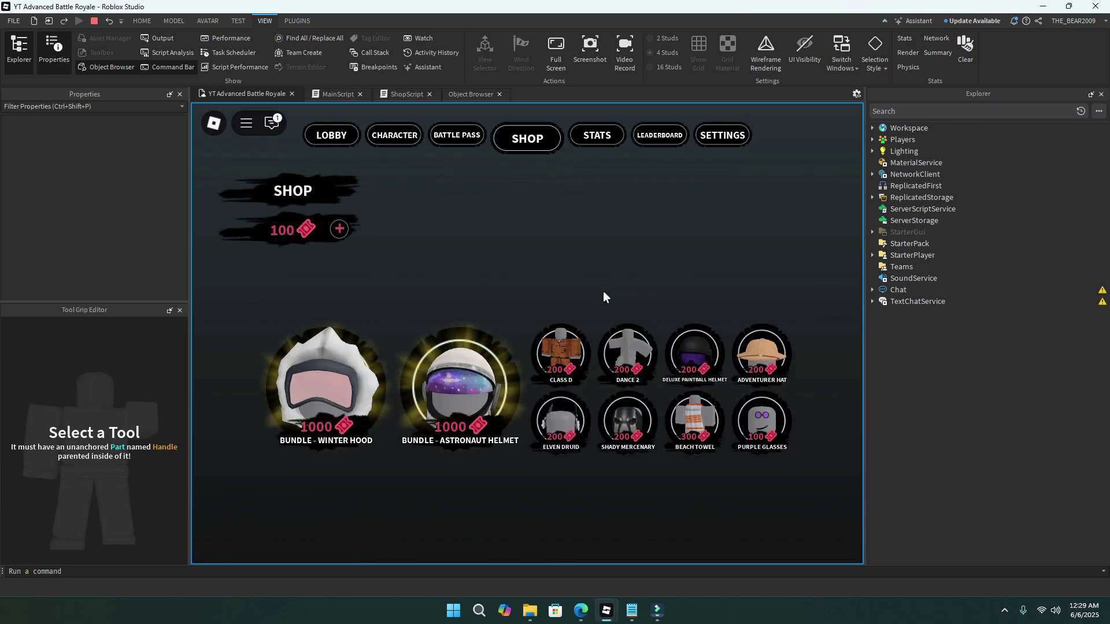
left_click(625, 354)
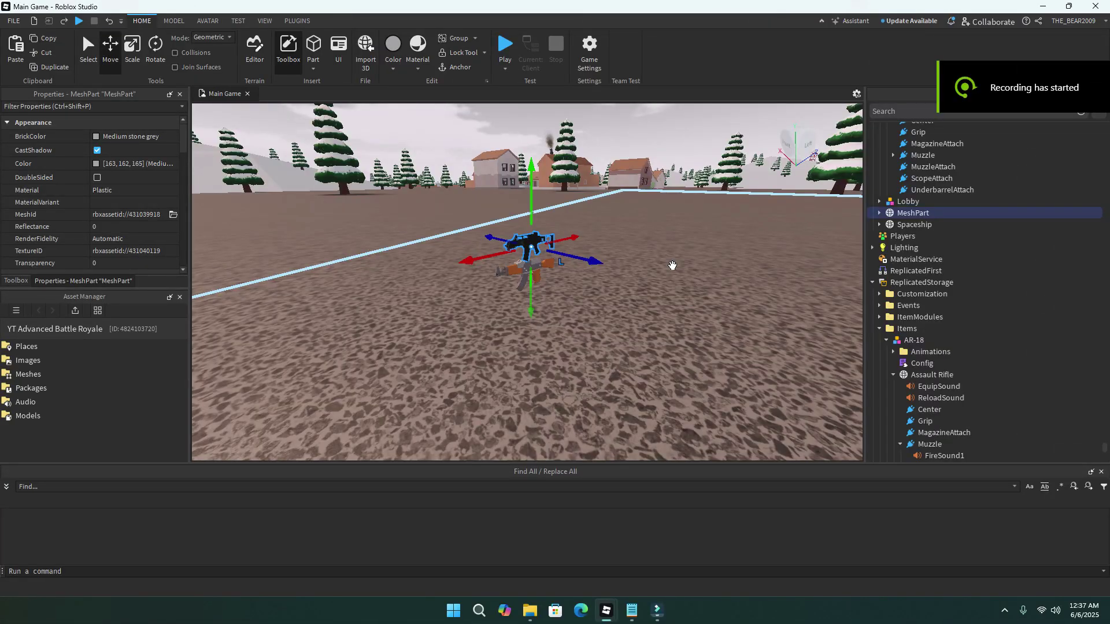
In the Main Game place, inspect the new gun MeshPart's contents and select the Assault Rifle mesh of the workspace AR-18 for comparison.
right_click_drag(672, 265, 668, 264)
scroll(914, 274, "up", 10)
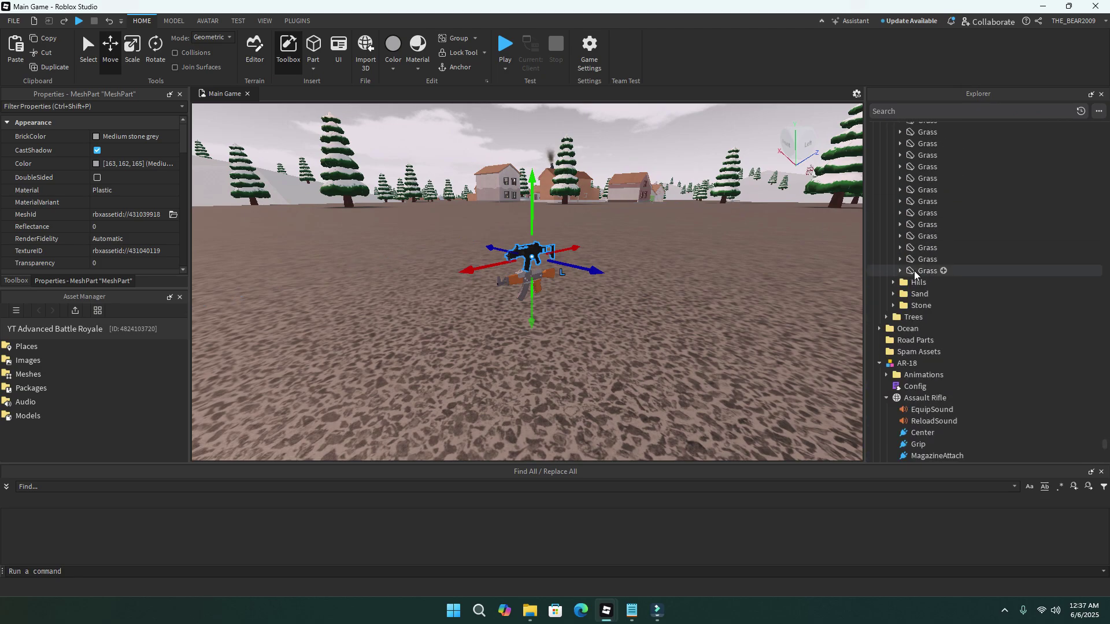
right_click_drag(619, 371, 503, 370)
scroll(934, 344, "down", 7)
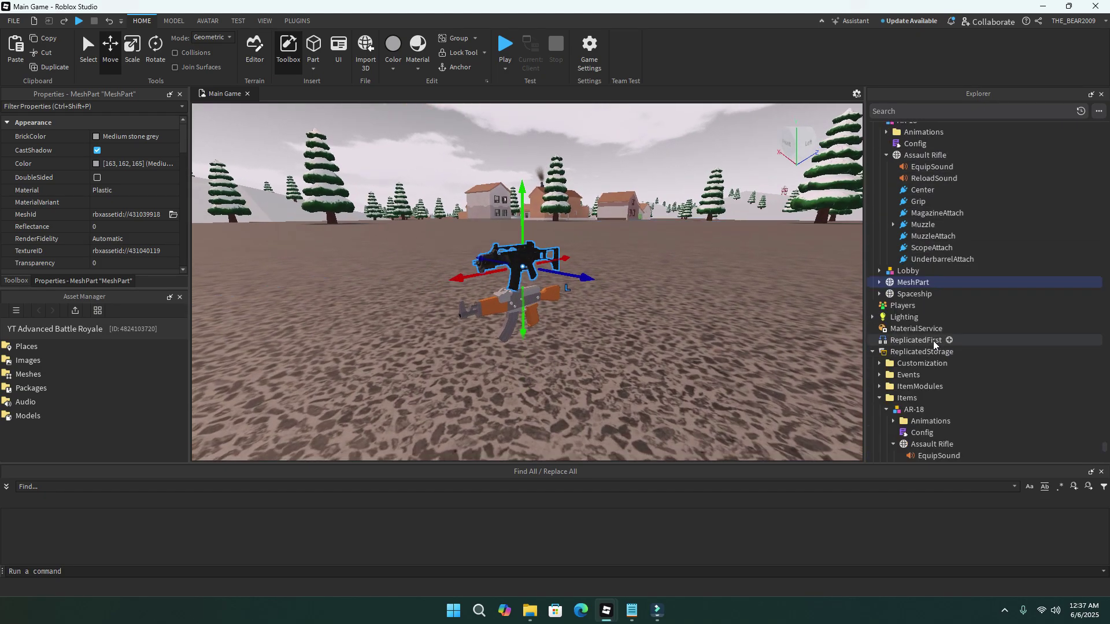
left_click(879, 282)
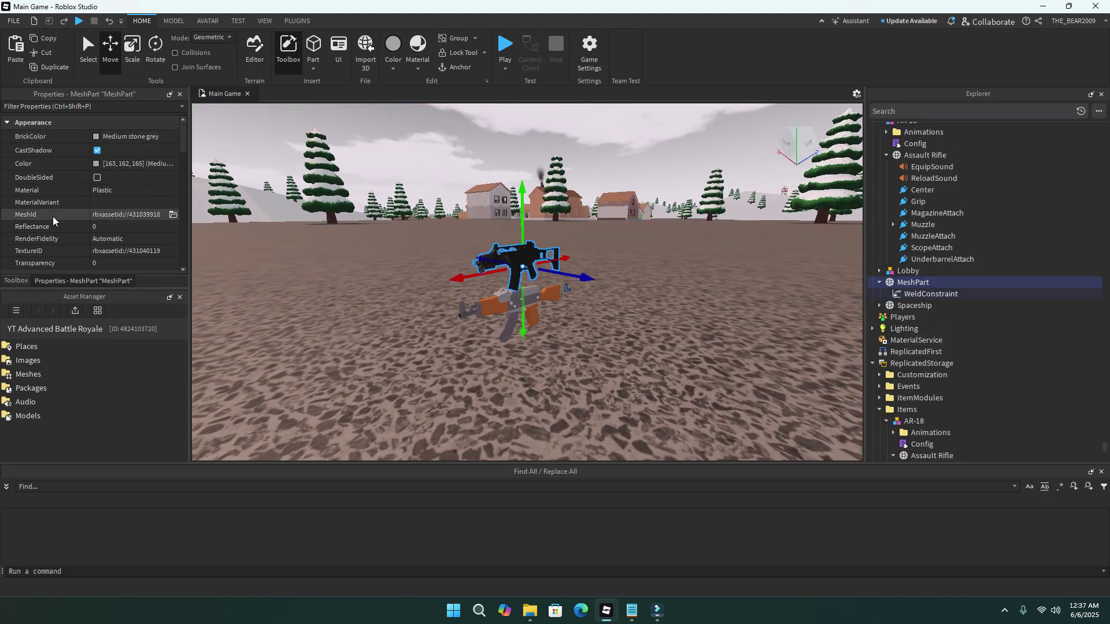
left_click(925, 155)
right_click_drag(703, 269, 685, 296)
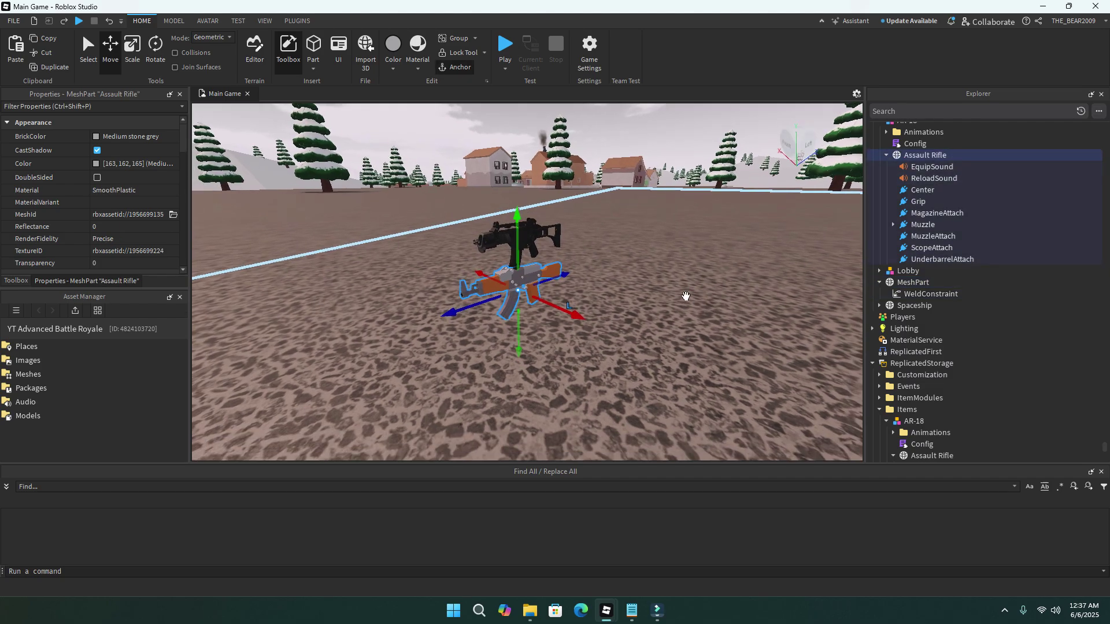
Move the new gun MeshPart down about 1.5 studs onto the Assault Rifle and parent it to the workspace AR-18 model.
scroll(896, 213, "up", 3)
key("f")
scroll(693, 235, "down", 5)
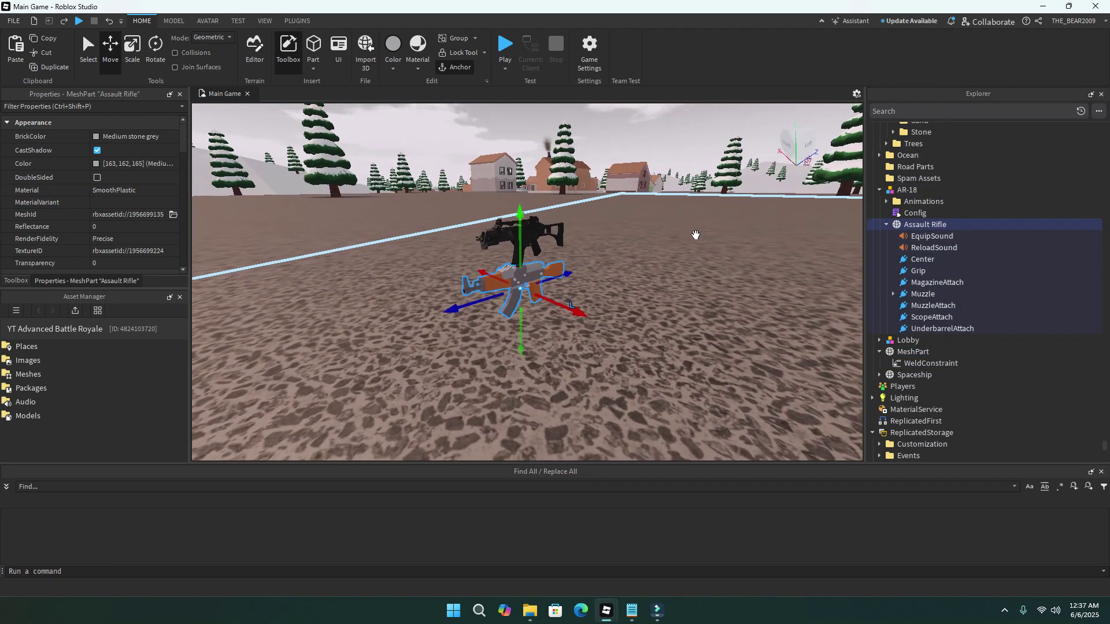
left_click(913, 351)
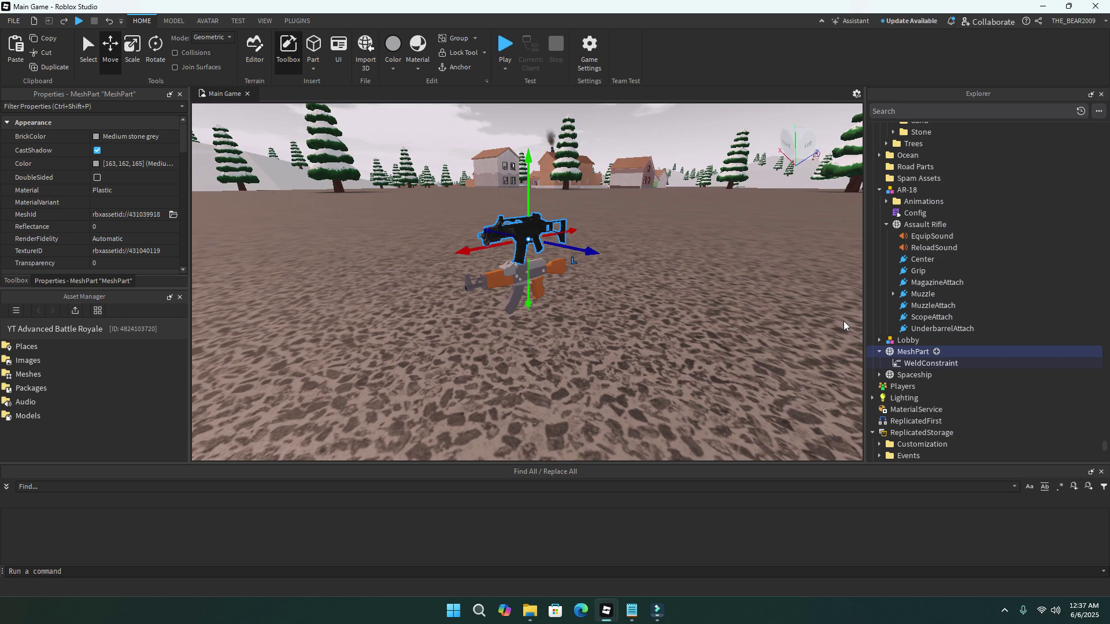
left_click_drag(528, 199, 529, 250)
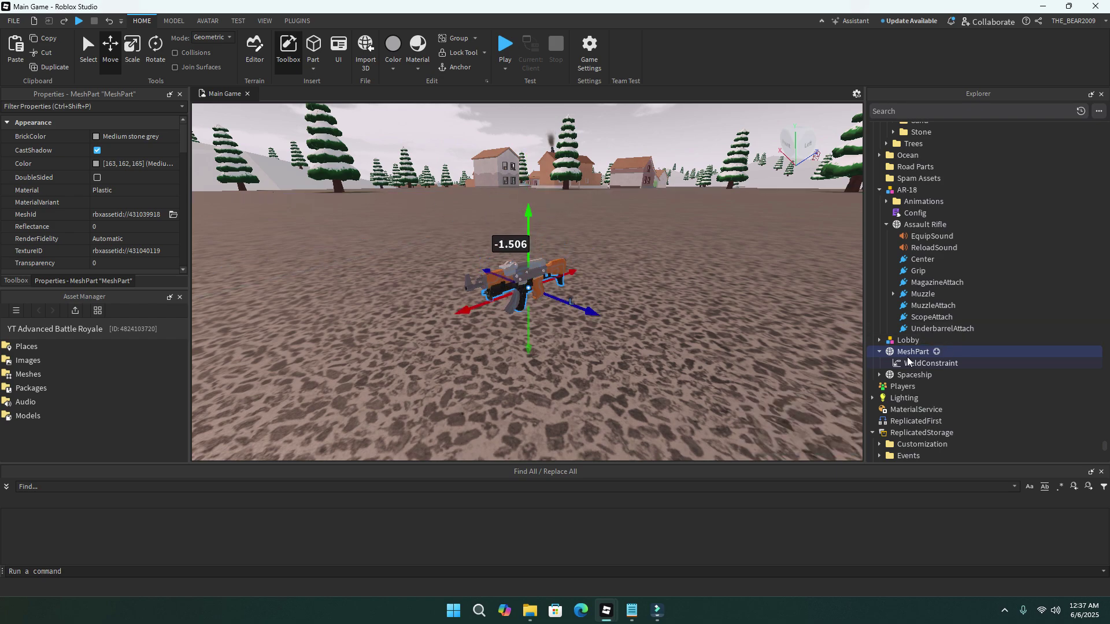
left_click_drag(912, 351, 906, 196)
Set Part1 of the MeshPart's WeldConstraint to the Assault Rifle mesh of the AR-18.
left_click(936, 352)
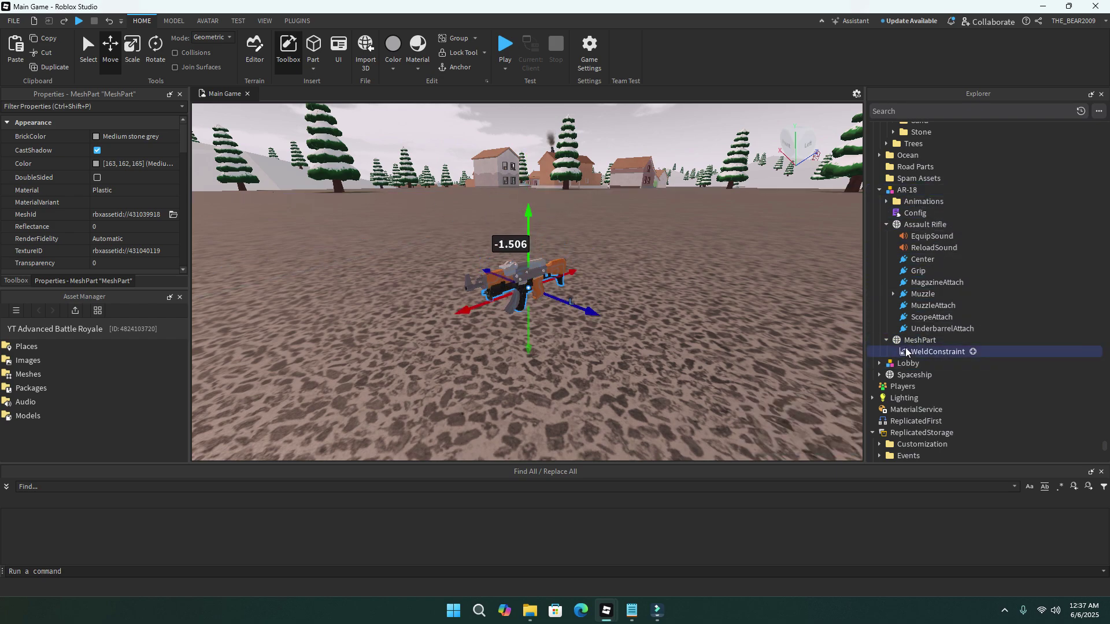
left_click(134, 255)
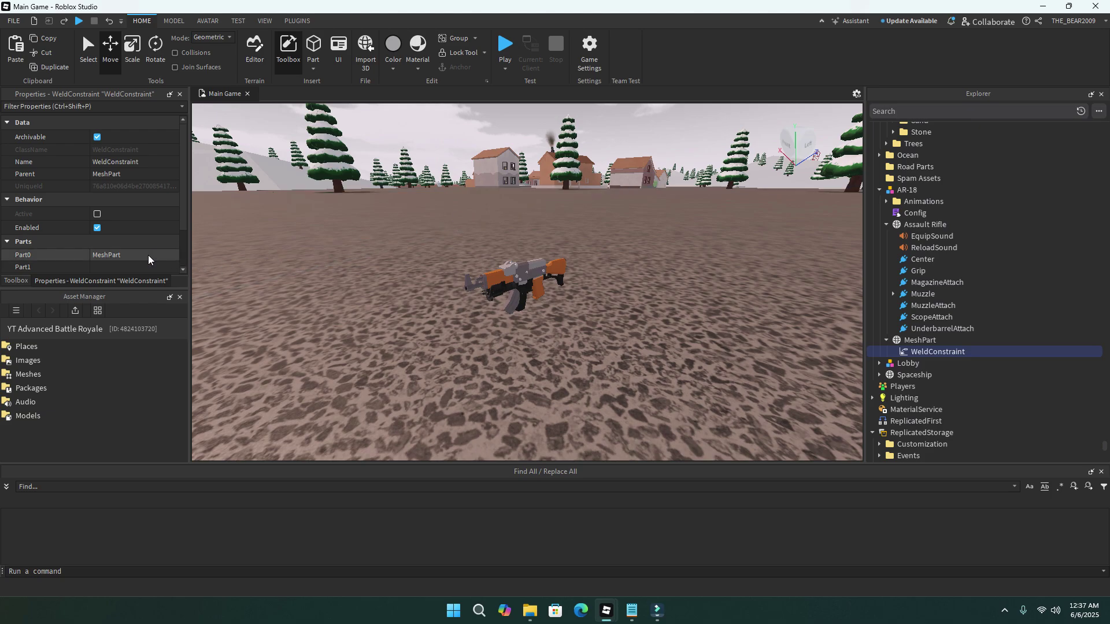
left_click(134, 267)
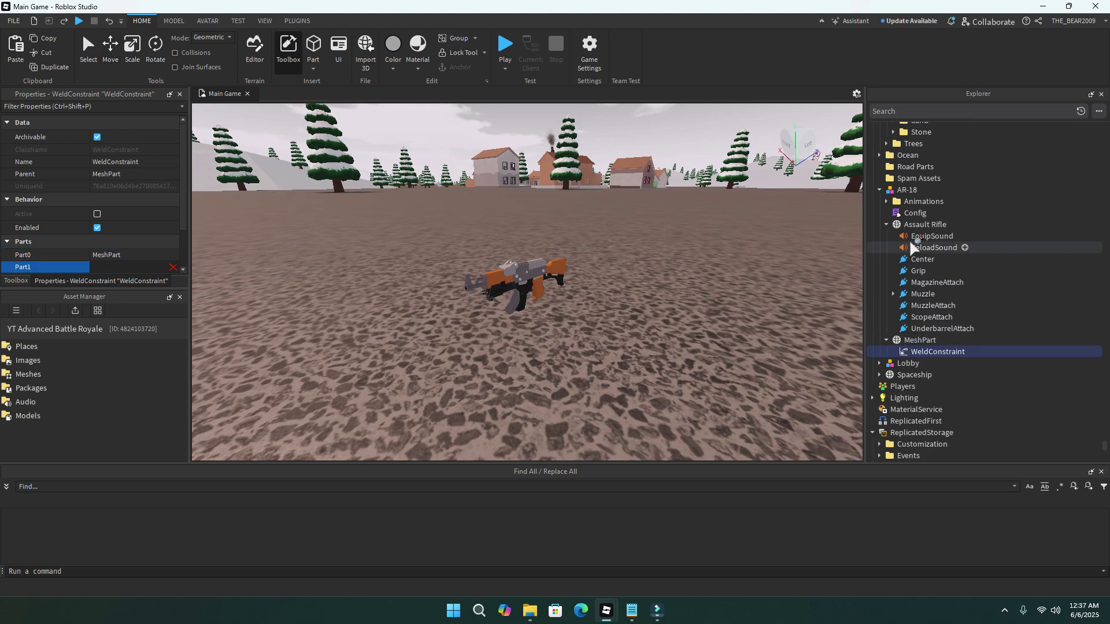
left_click(925, 225)
scroll(540, 287, "up", 5)
scroll(540, 287, "down", 5)
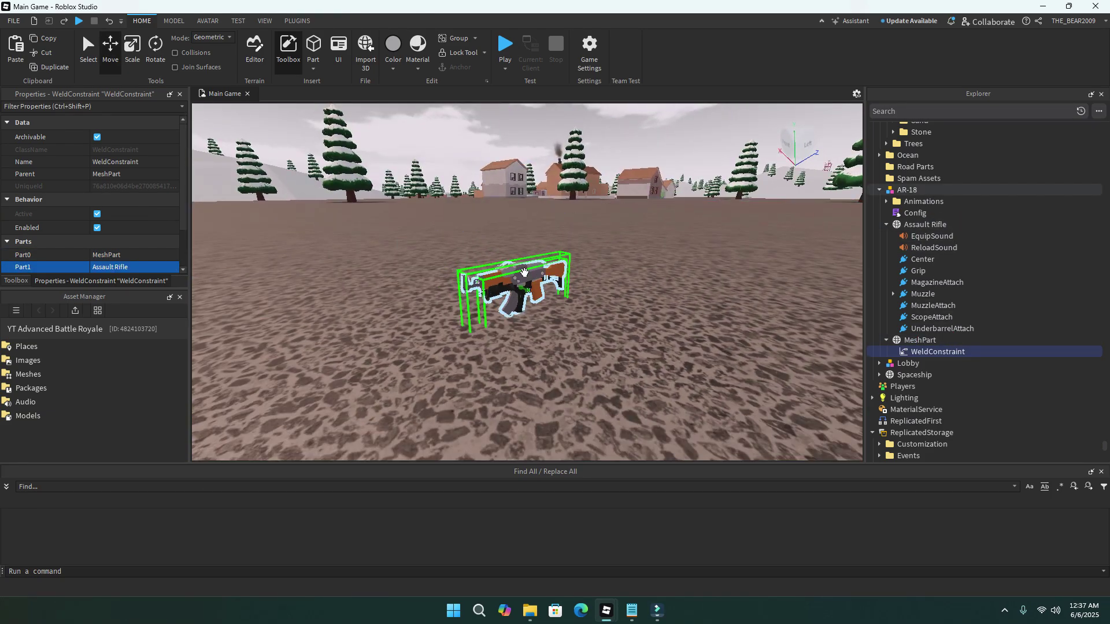
Set the Transparency of the AR-18's original Assault Rifle mesh to 1.
left_click(920, 227)
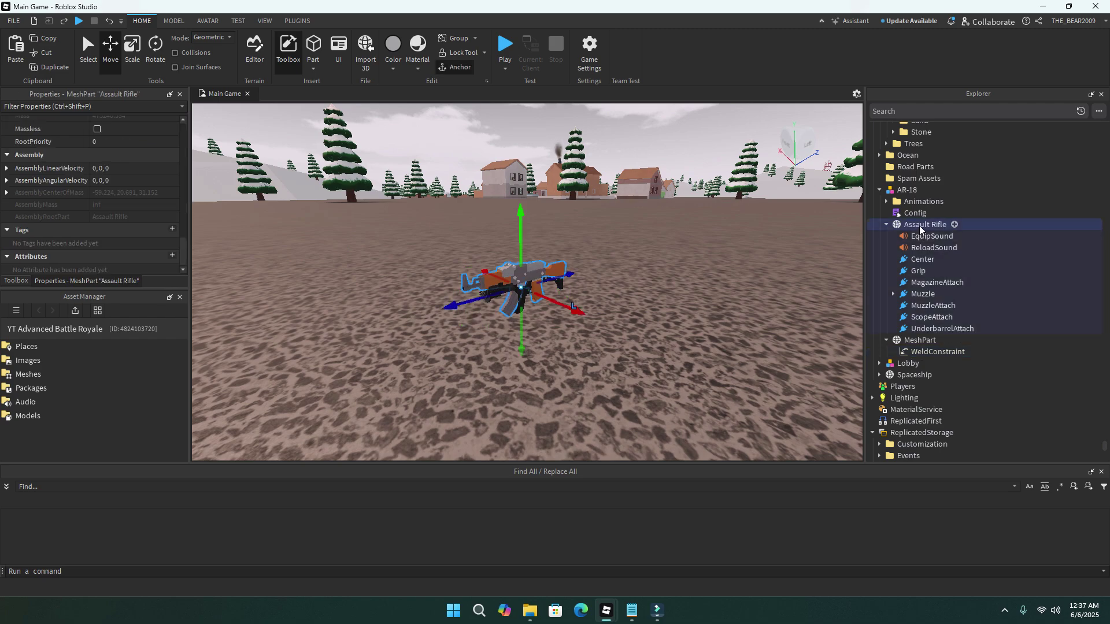
scroll(107, 198, "up", 6)
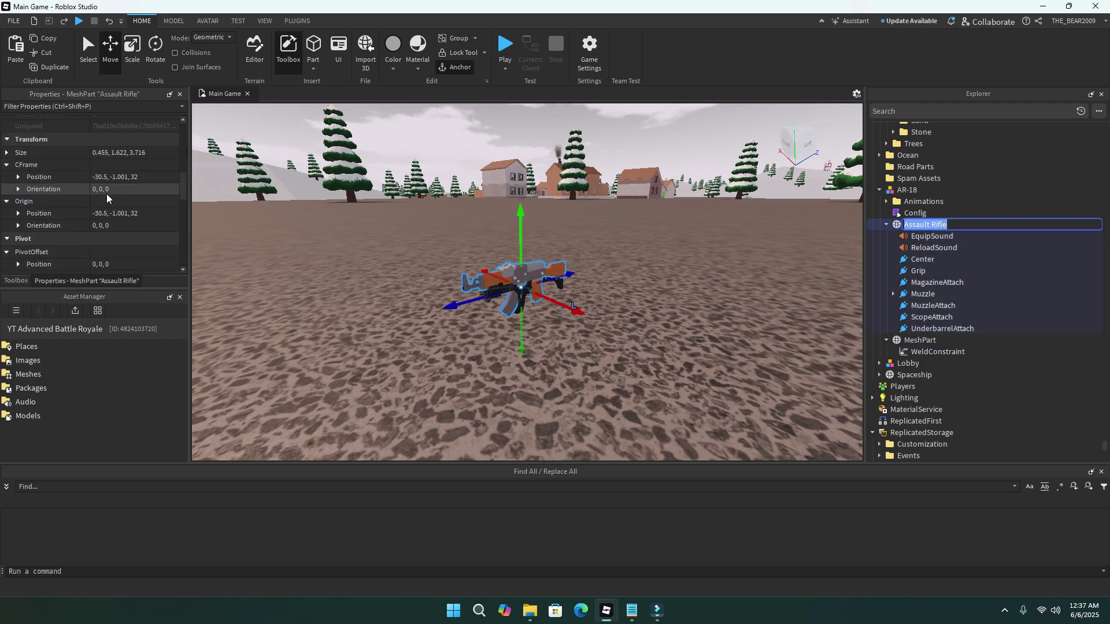
scroll(107, 203, "up", 8)
left_click(116, 218)
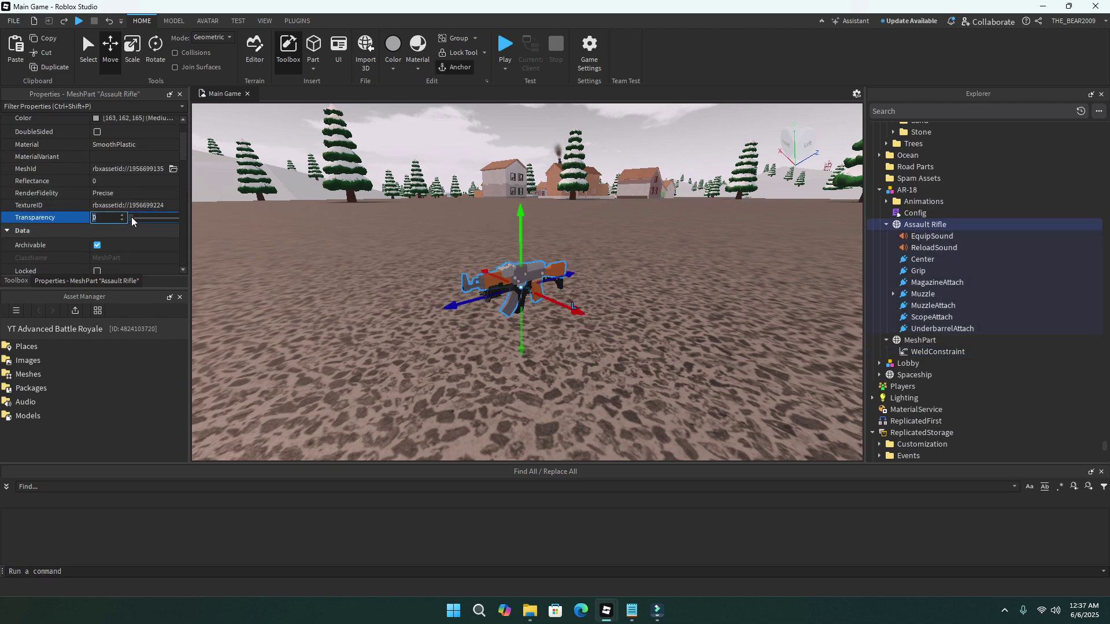
type("1")
key("Return")
scroll(317, 231, "up", 5)
scroll(527, 243, "down", 5)
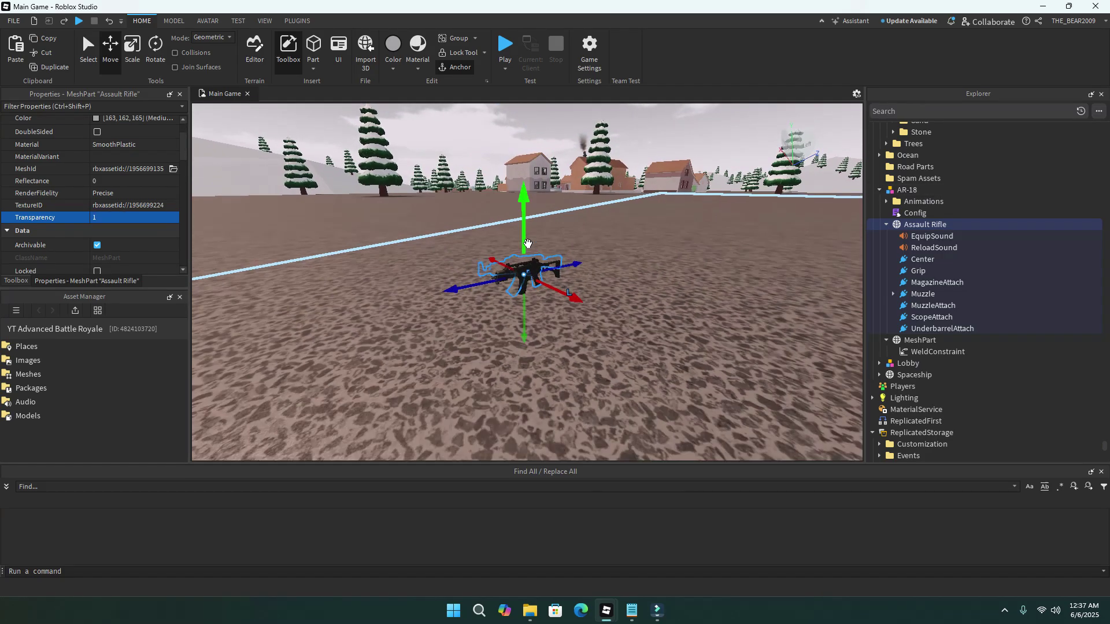
scroll(527, 242, "up", 3)
Select the workspace AR-18 model and open ItemSpawnScript from ServerScriptService at its SPAWN_RATES table.
left_click(914, 190)
right_click(924, 191)
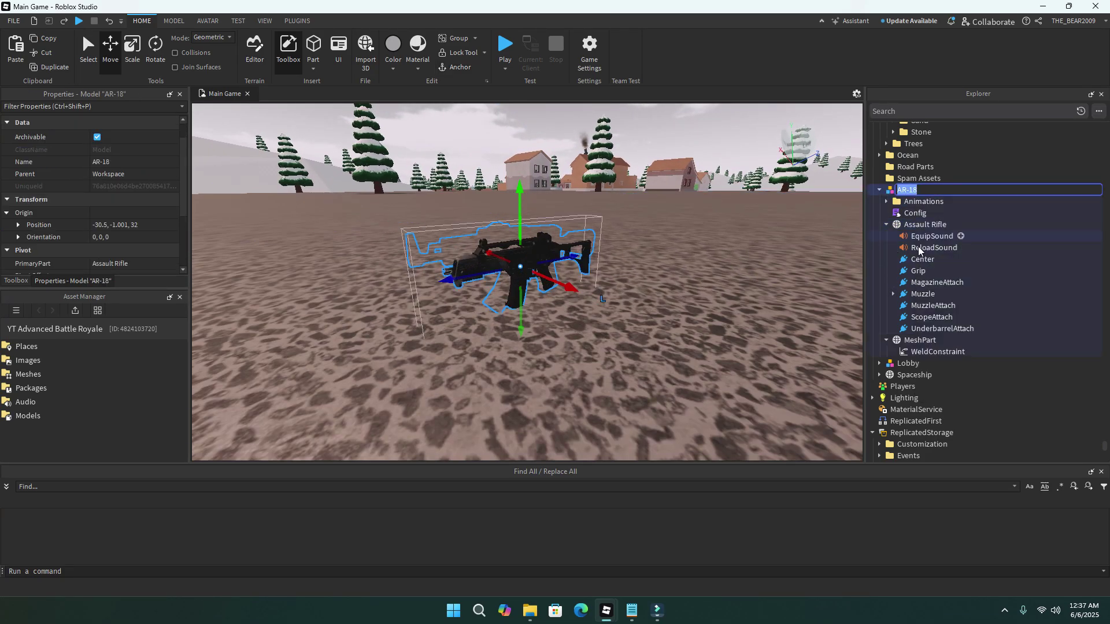
double_click(926, 387)
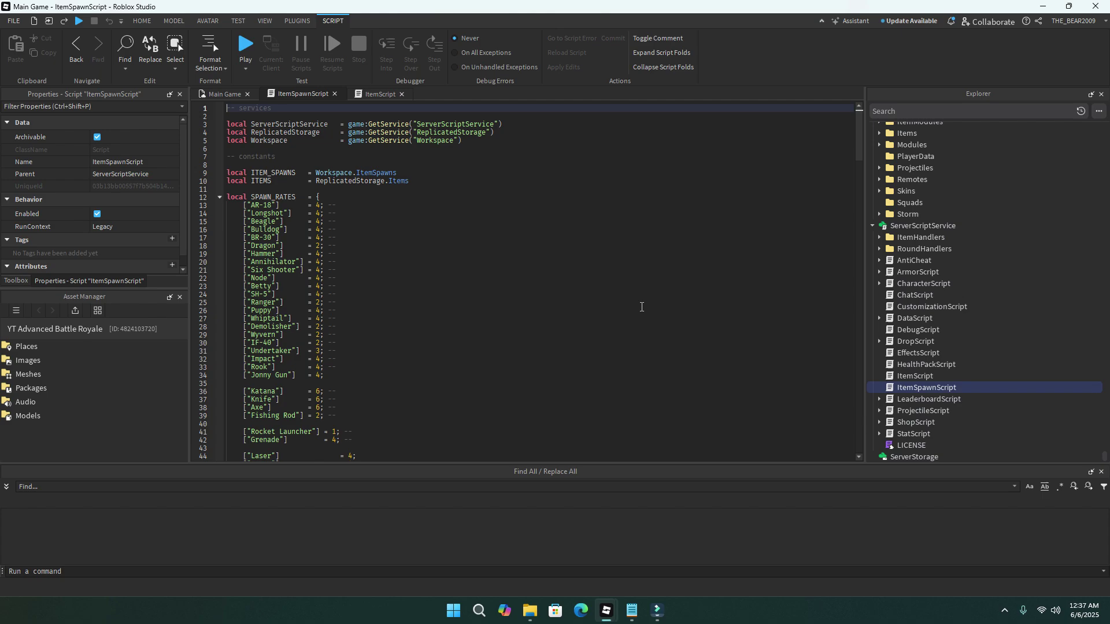
left_click(266, 221)
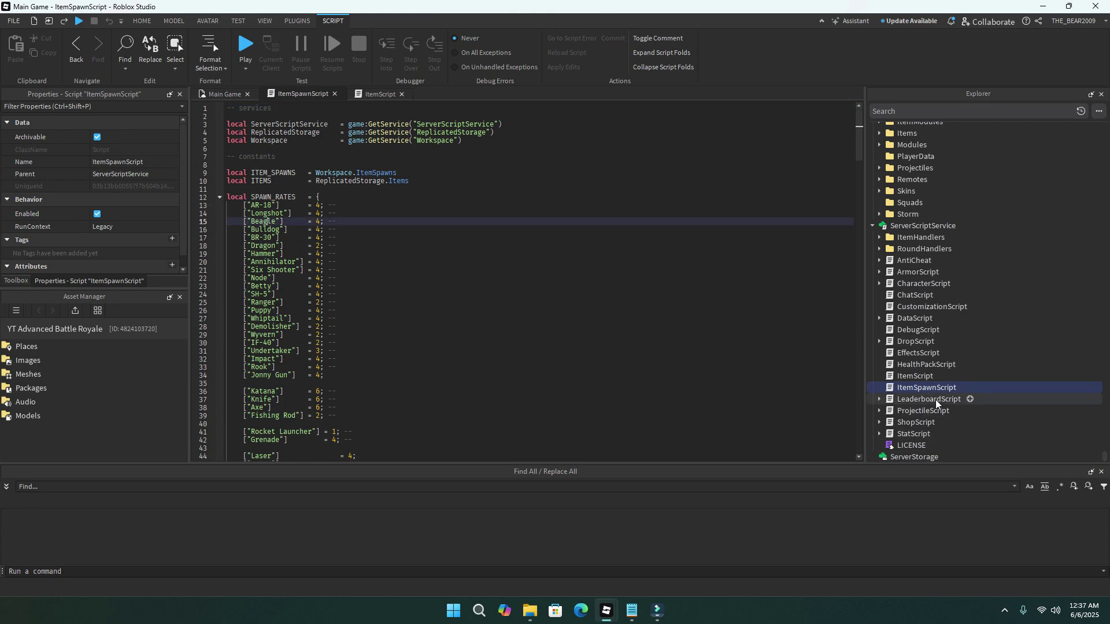
left_click(269, 234)
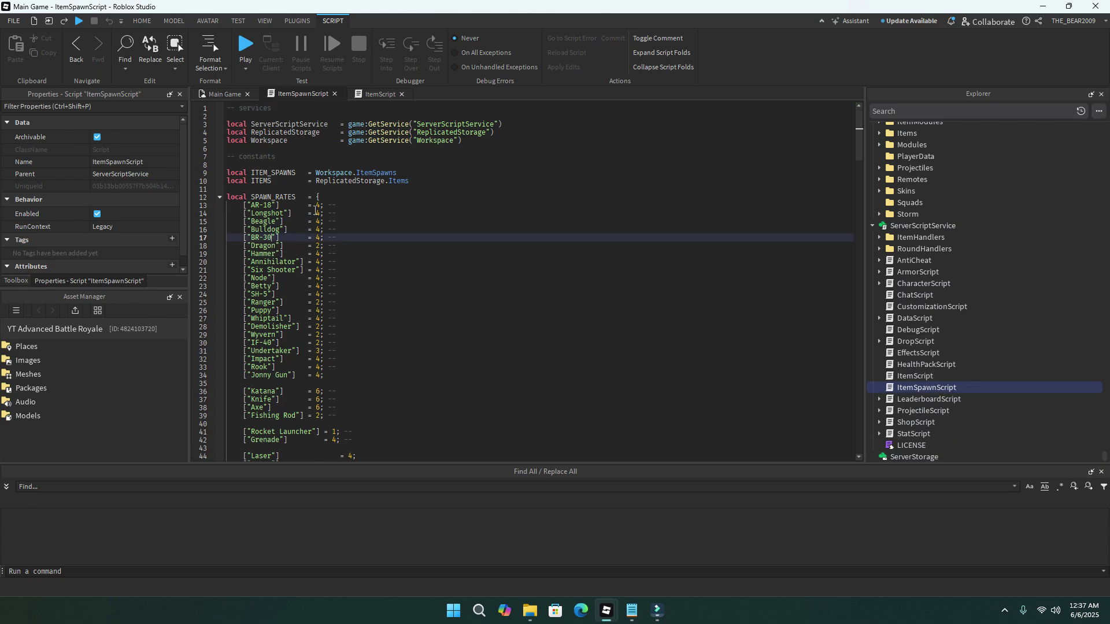
Duplicate the AR-18 line in SPAWN_RATES directly below it and rename the copied entry to "AKM".
left_click(341, 207)
key("shift+Home")
key("shift+Home")
key("ctrl+c")
left_click(344, 207)
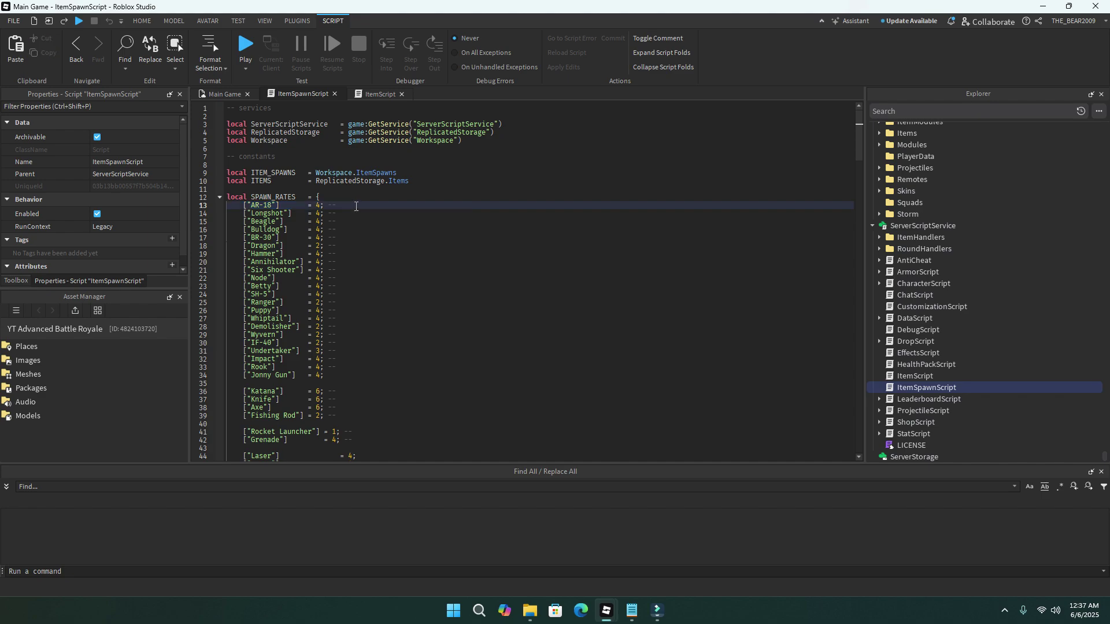
key("Return")
key("ctrl+v")
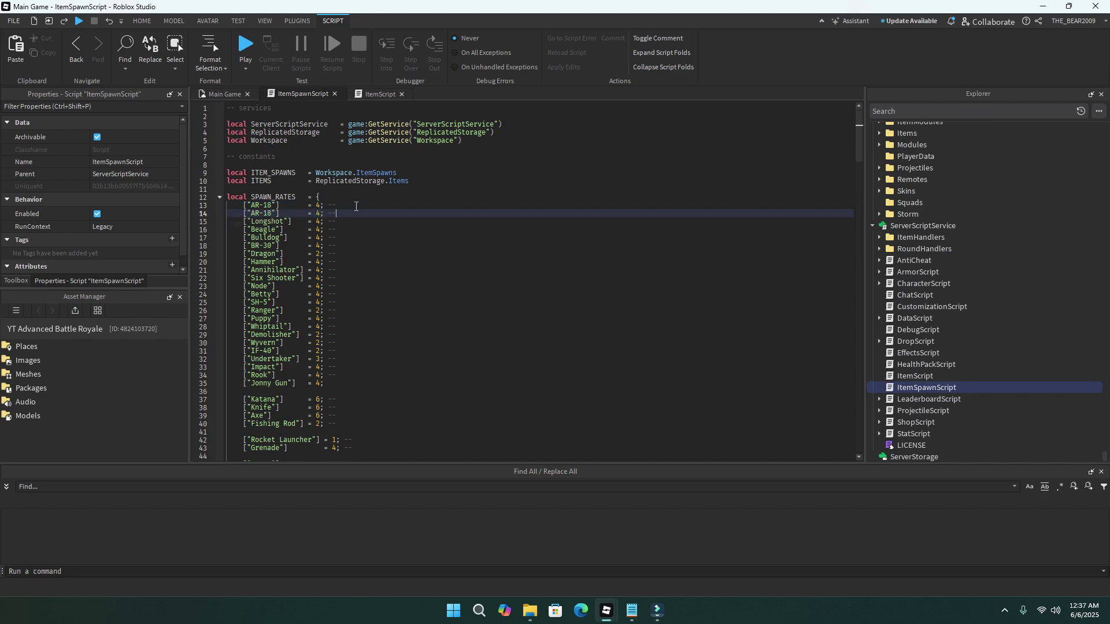
left_click_drag(270, 214, 250, 214)
type("AKM")
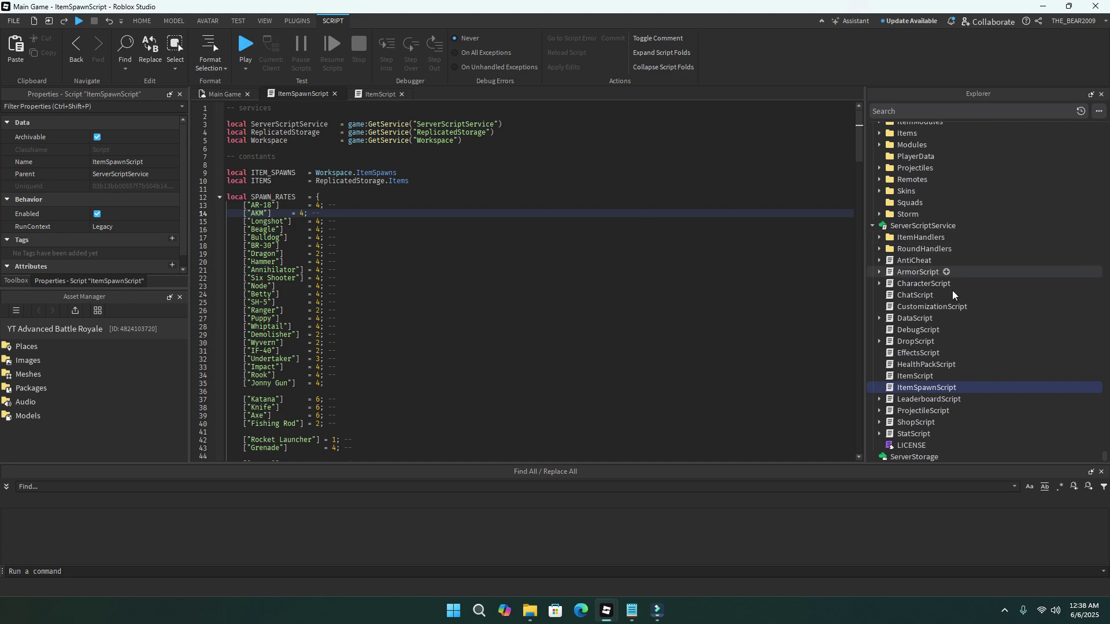
scroll(942, 294, "up", 7)
double_click(302, 214)
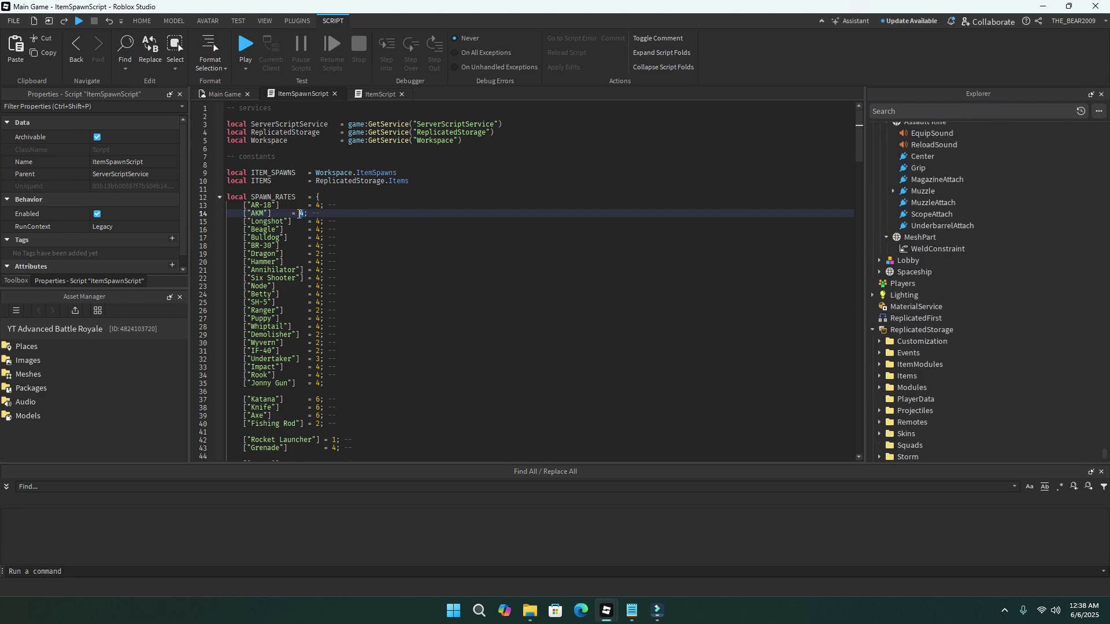
scroll(373, 251, "down", 2)
scroll(371, 250, "up", 2)
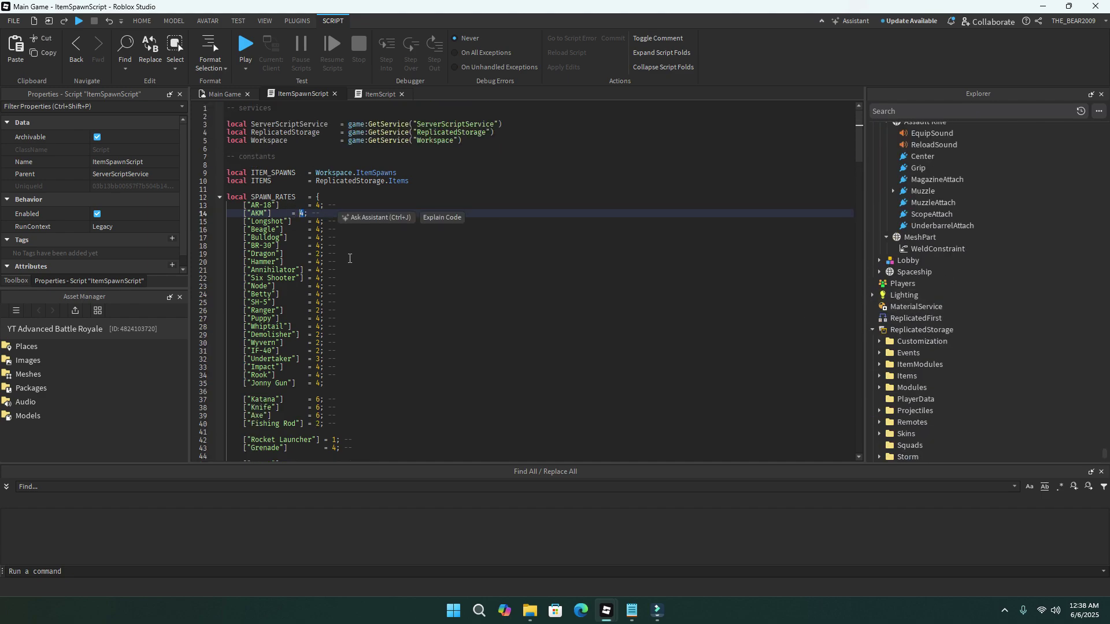
type("42374238947289348")
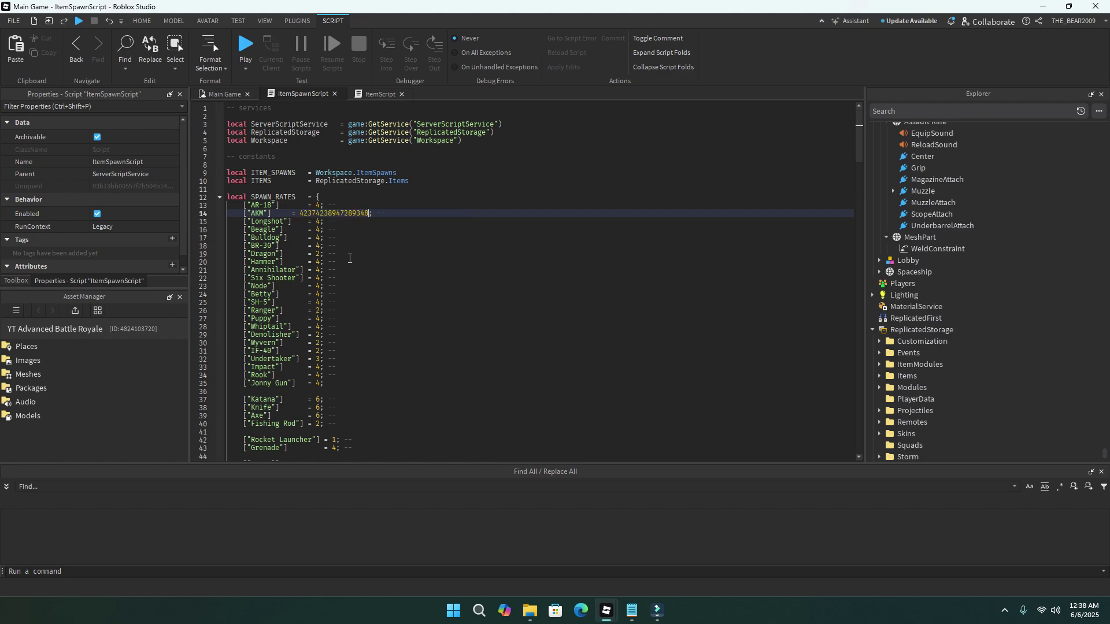
key("ctrl+z")
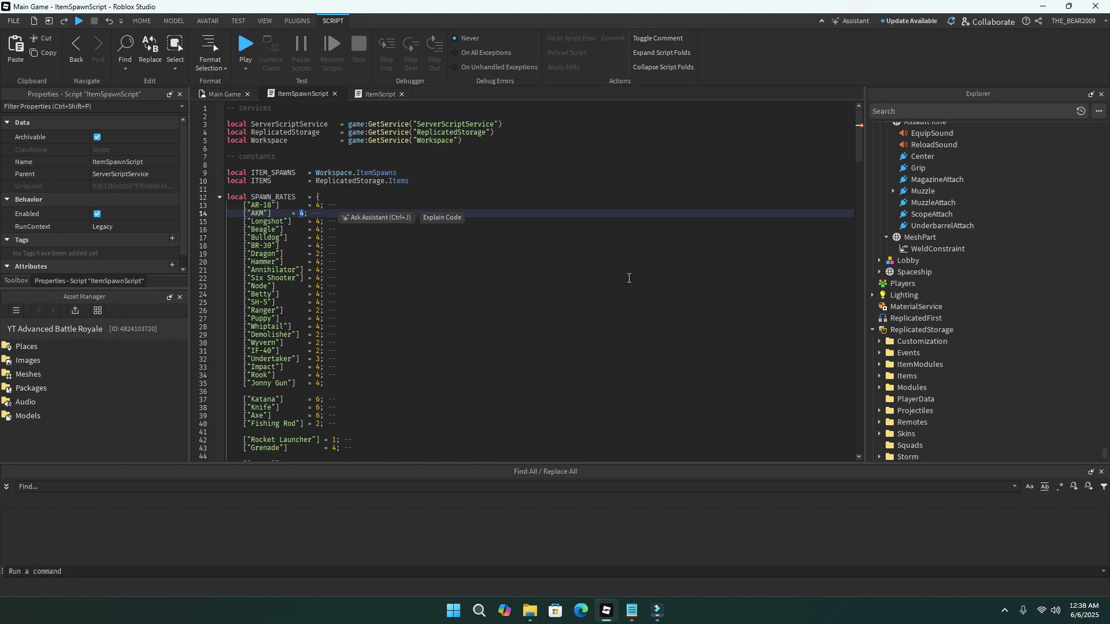
Open the Config module of the workspace AR-18 model and examine its Size, Type, Range and Magazine settings.
scroll(929, 279, "up", 10)
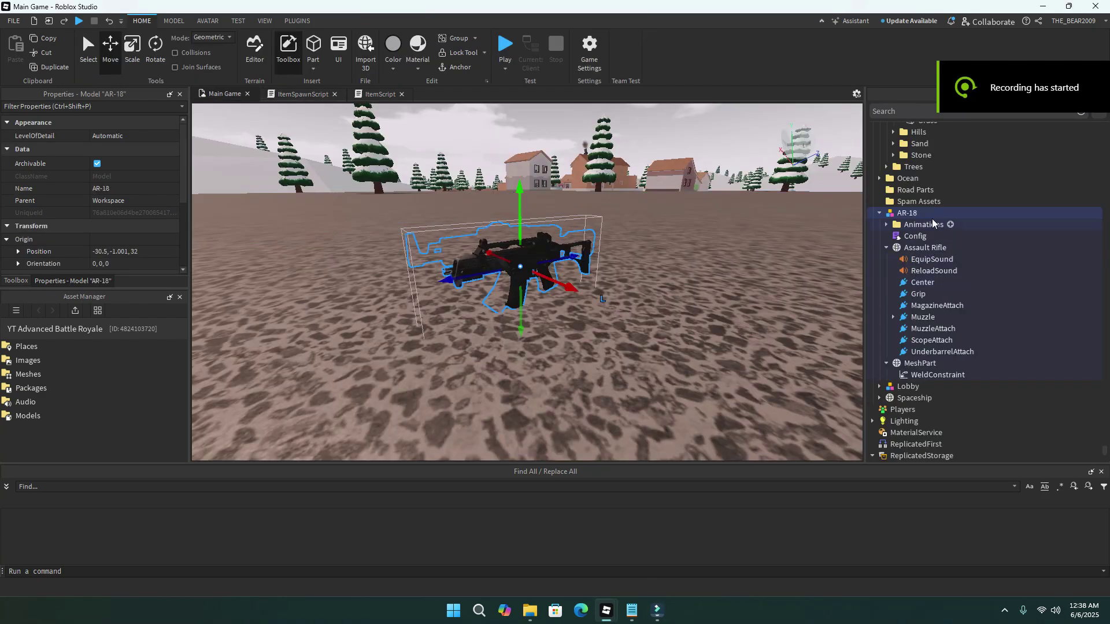
left_click(887, 247)
double_click(902, 237)
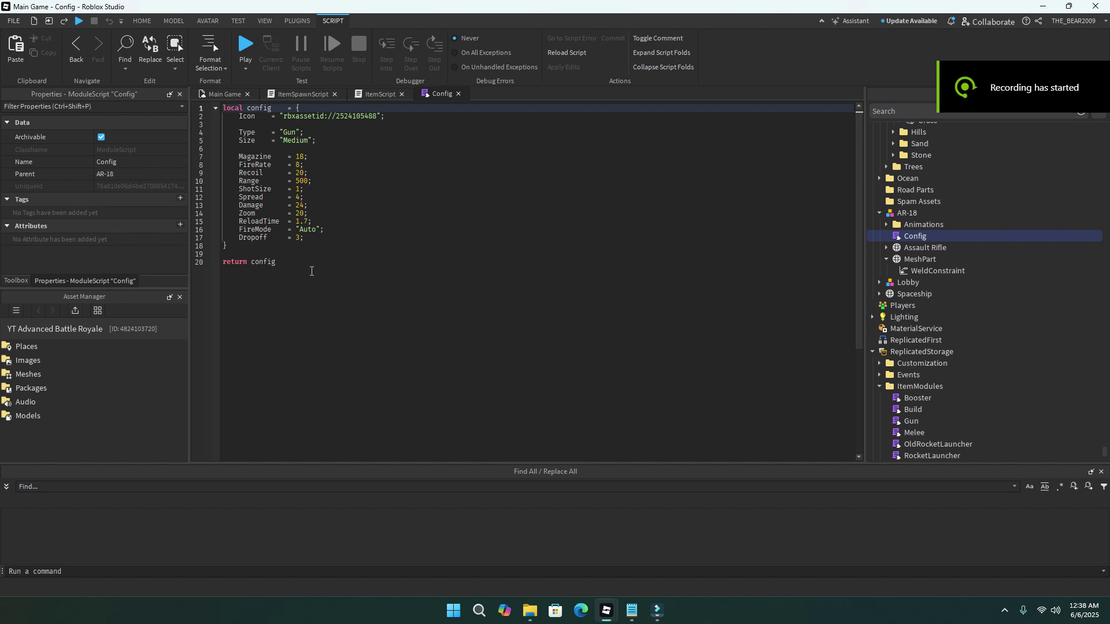
double_click(295, 140)
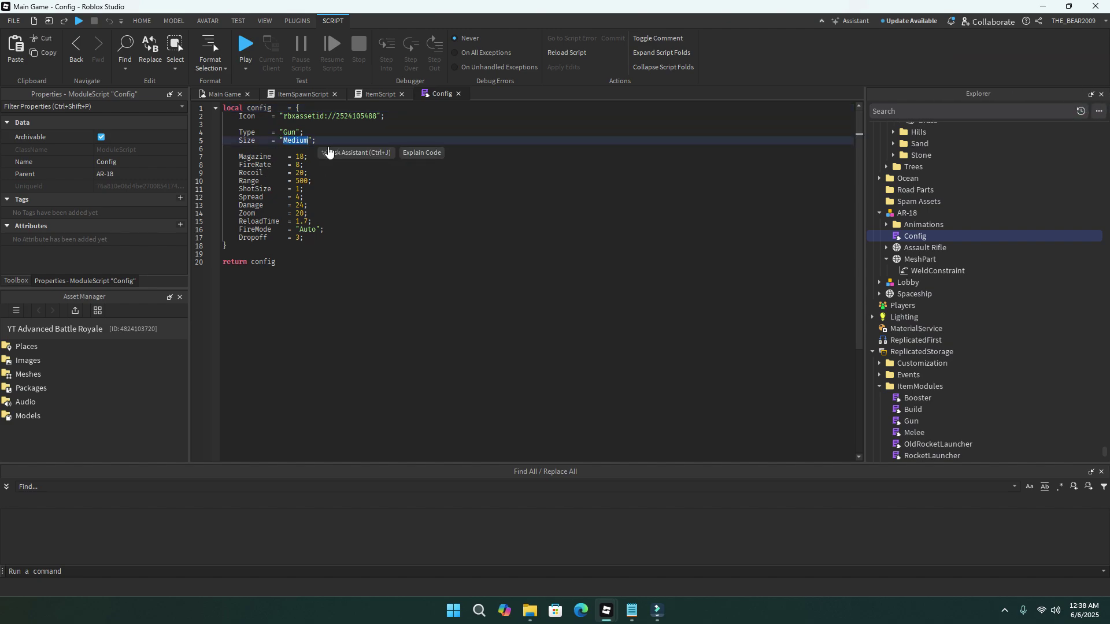
double_click(291, 132)
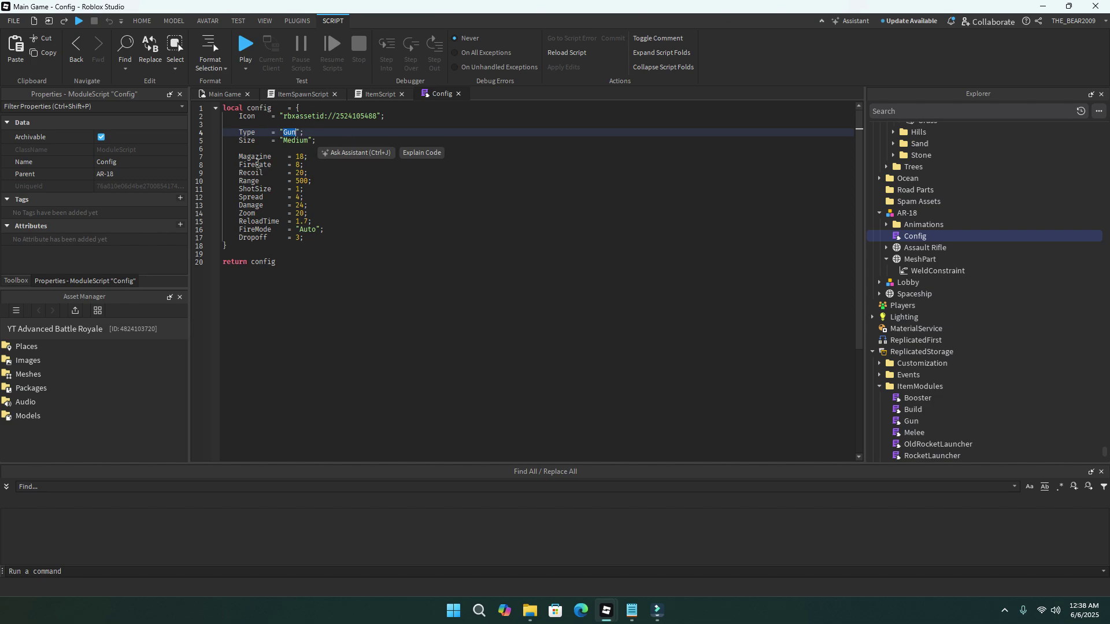
left_click(260, 181)
double_click(254, 156)
double_click(300, 156)
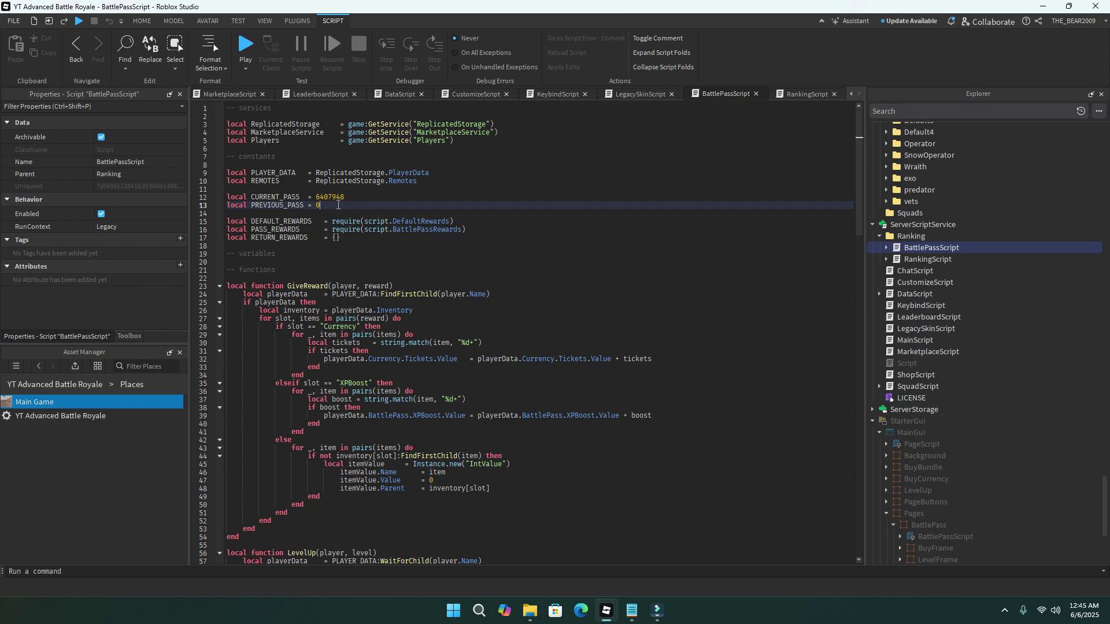
In the lobby's BattlePassScript, copy the CURRENT_PASS ID into PREVIOUS_PASS, making it 6407948.
double_click(330, 196)
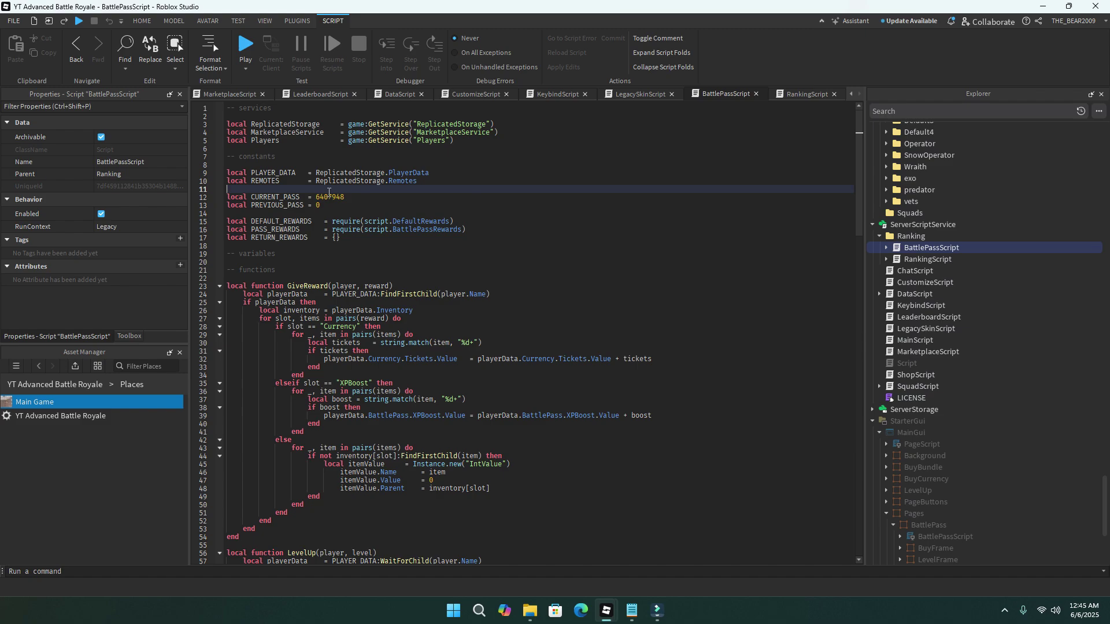
key("ctrl+c")
key("Down")
key("shift+Left")
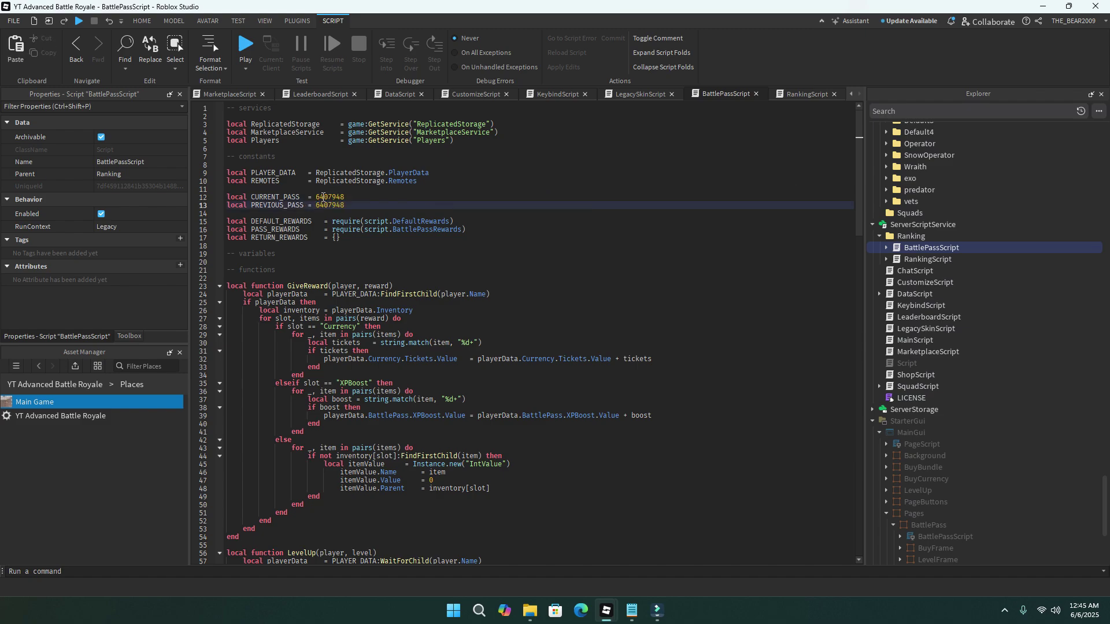
key("ctrl+v")
Set CURRENT_PASS in BattlePassScript to the placeholder ID 45435435.
key("Up")
double_click(324, 197)
type("45435435")
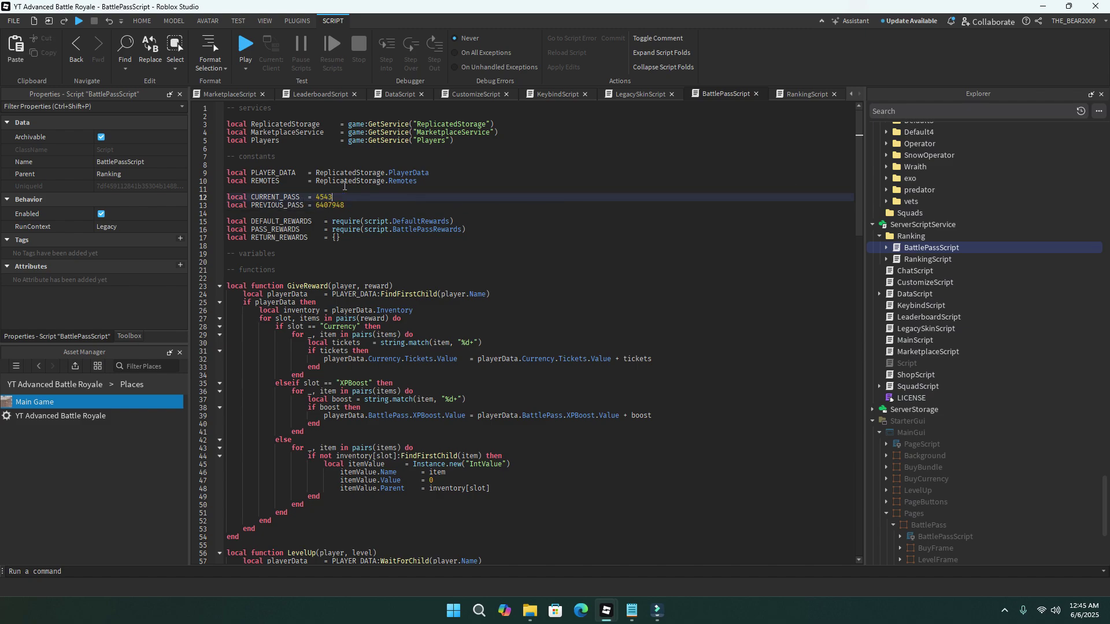
double_click(329, 197)
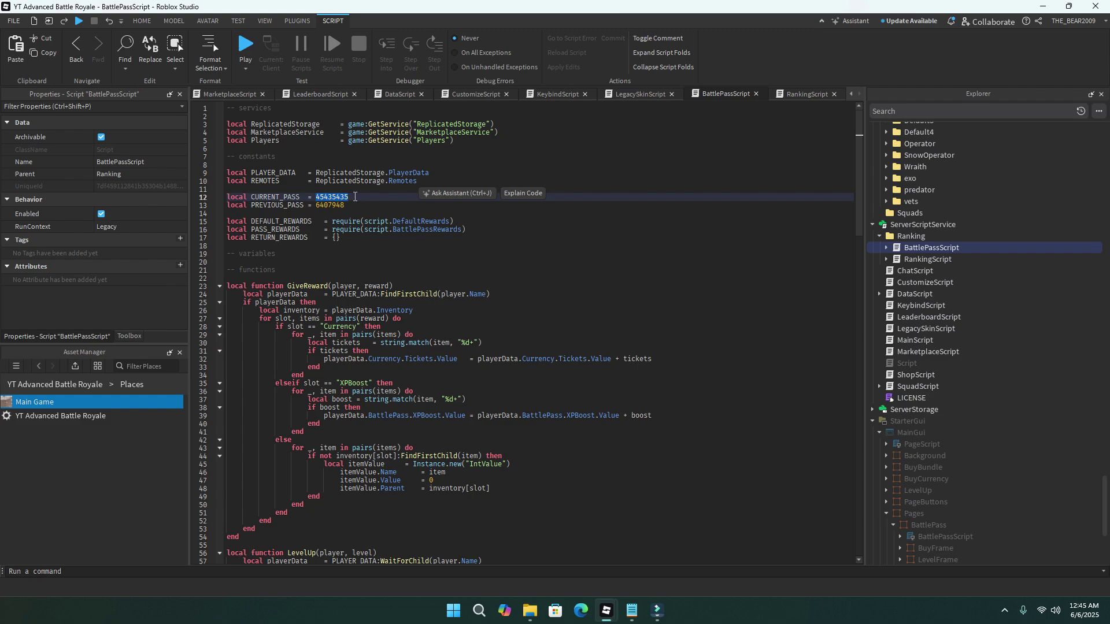